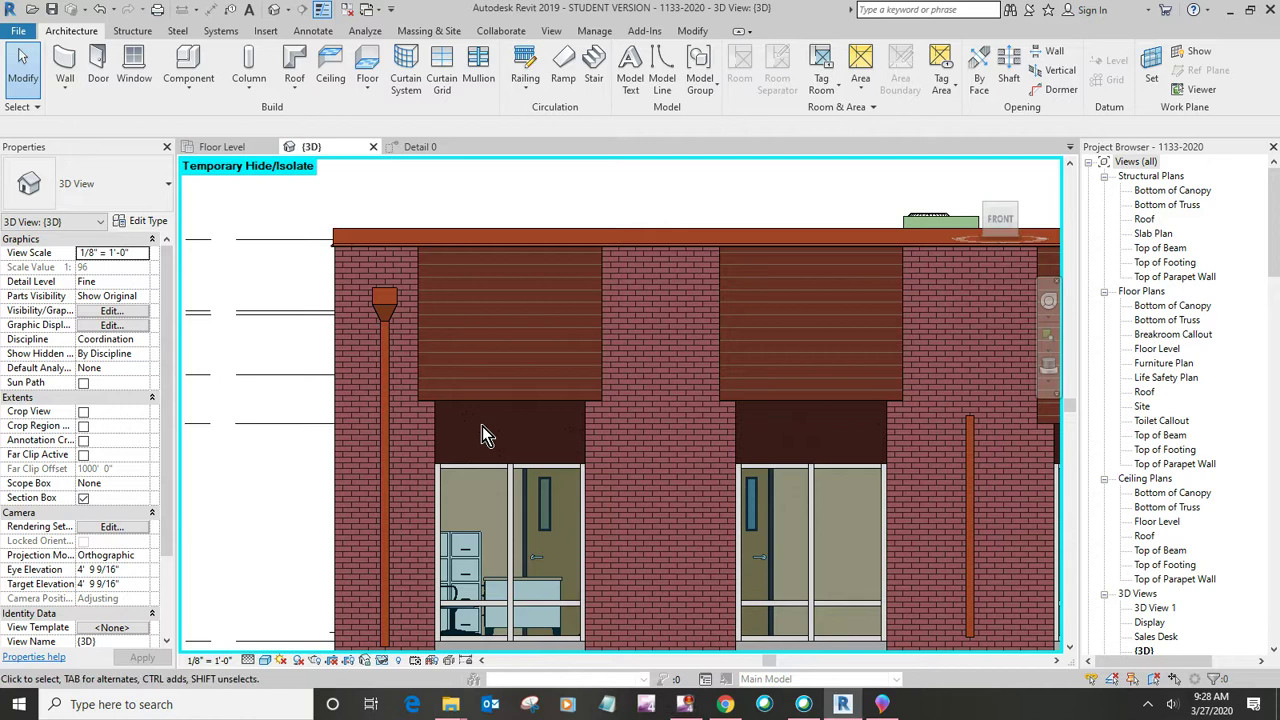
- Tab-cycle past the wall chain and select the Exterior -12 EIFS wall above the left door
key("Tab")
left_click(584, 445)
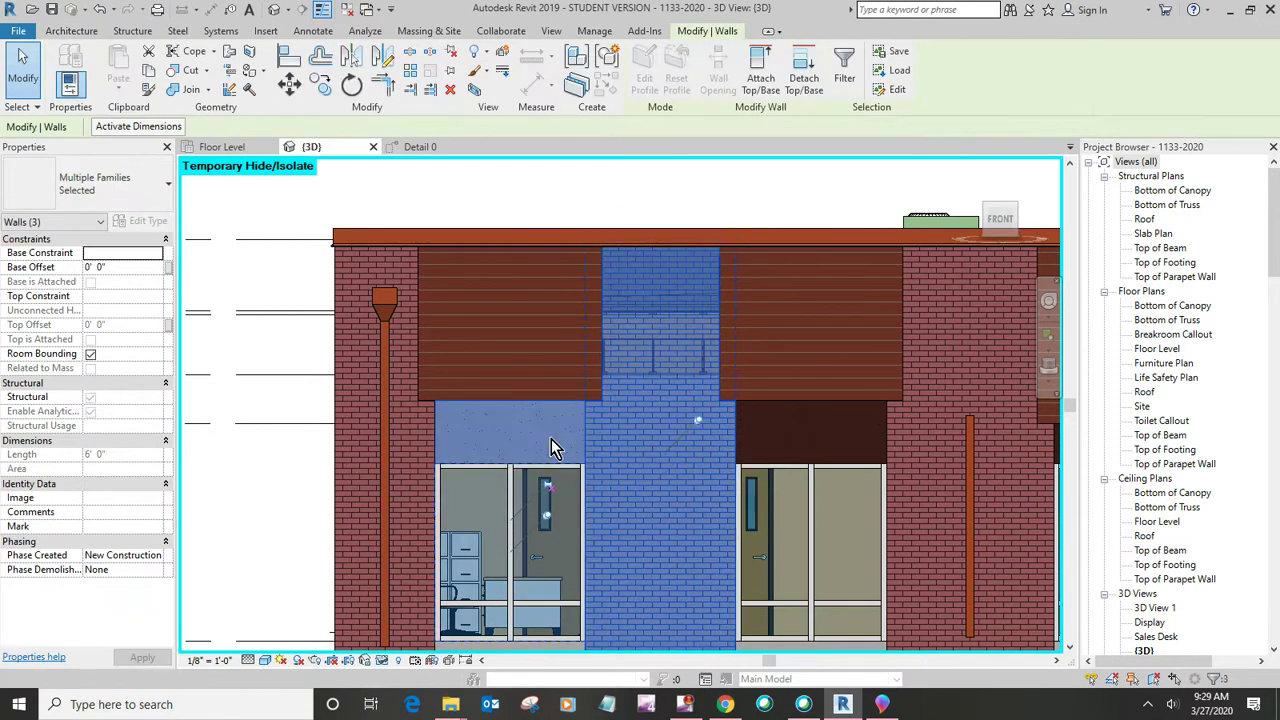
key("Escape")
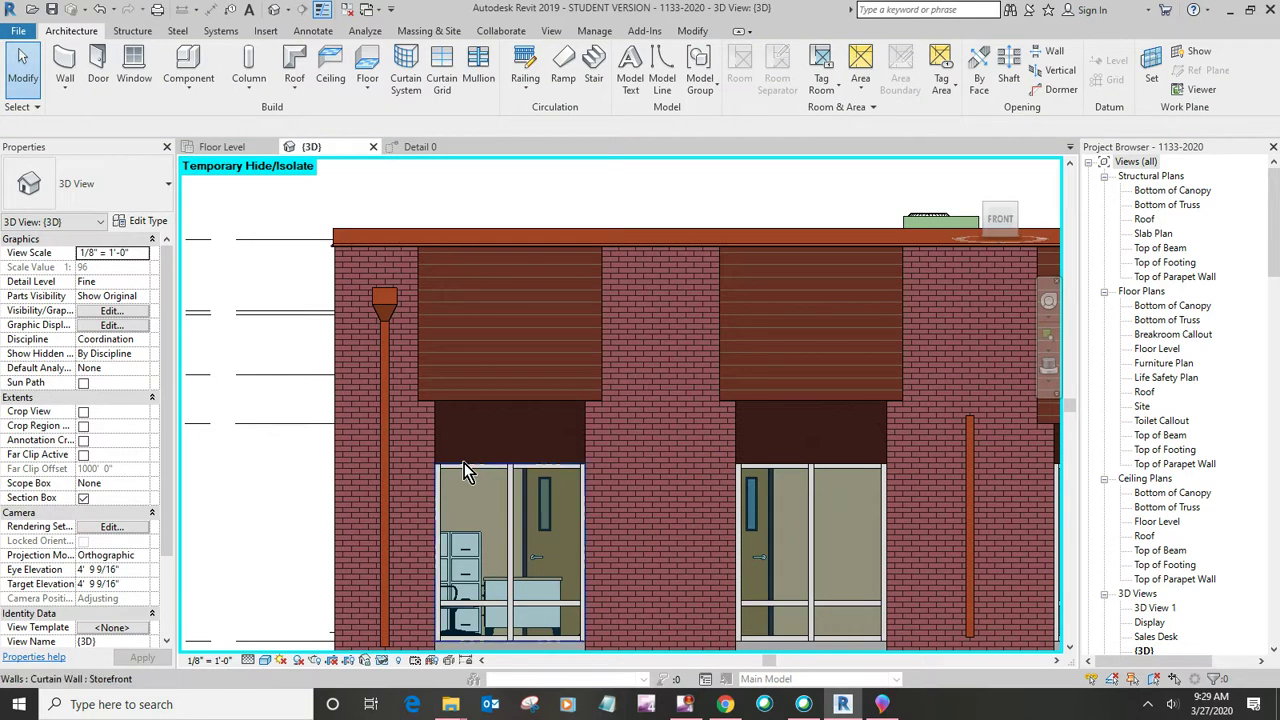
key("Tab")
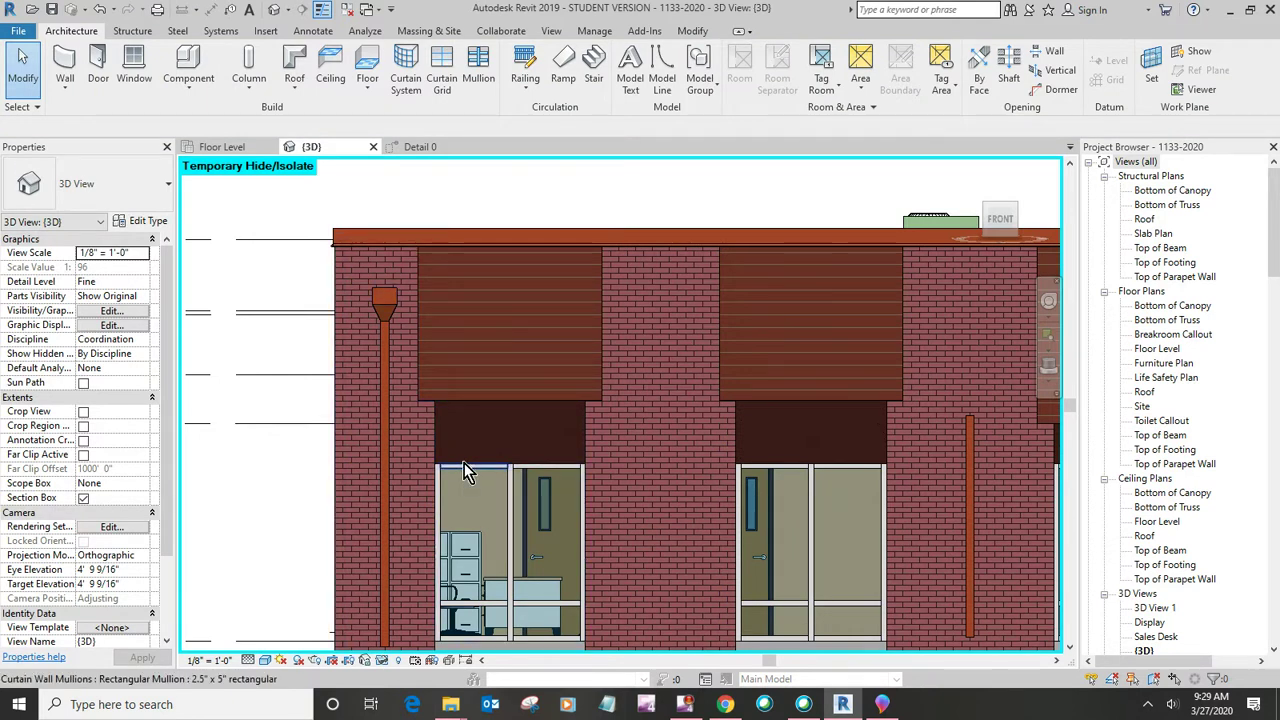
key("Tab")
left_click(464, 463)
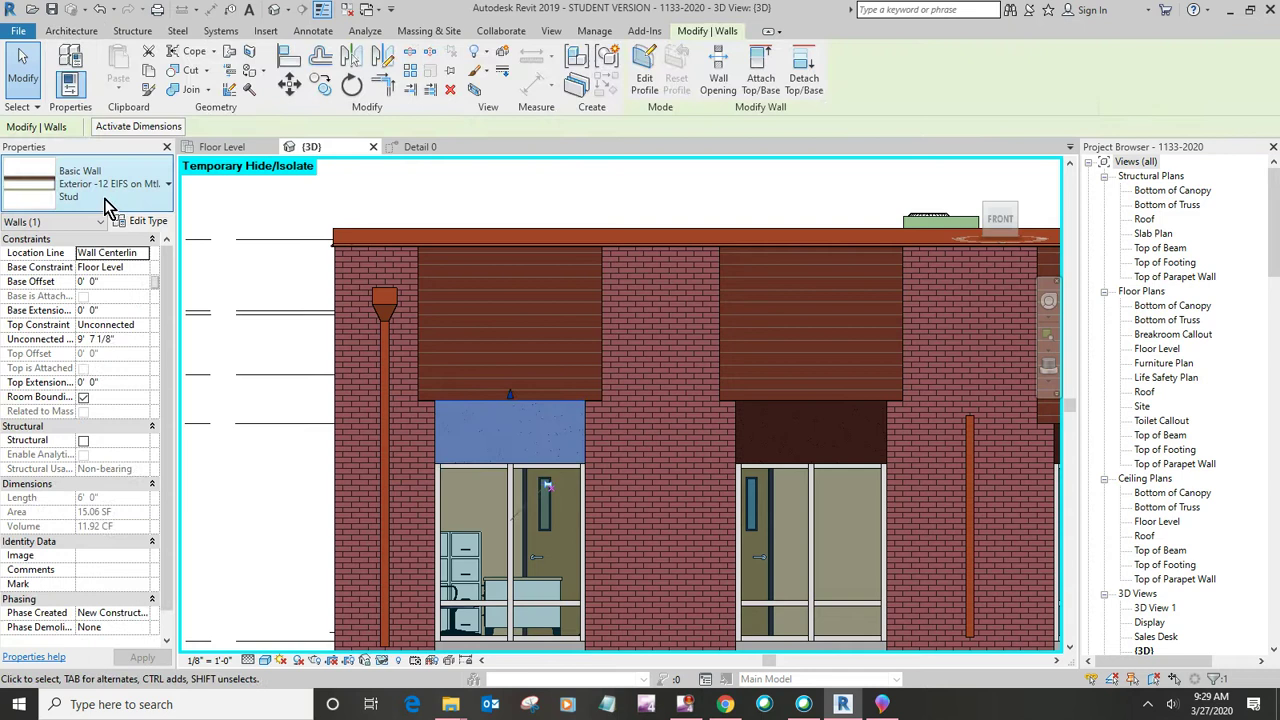
- Open the wall's exterior finish layer material, EIFS, Exterior Insulation, in the Material Browser
left_click(137, 222)
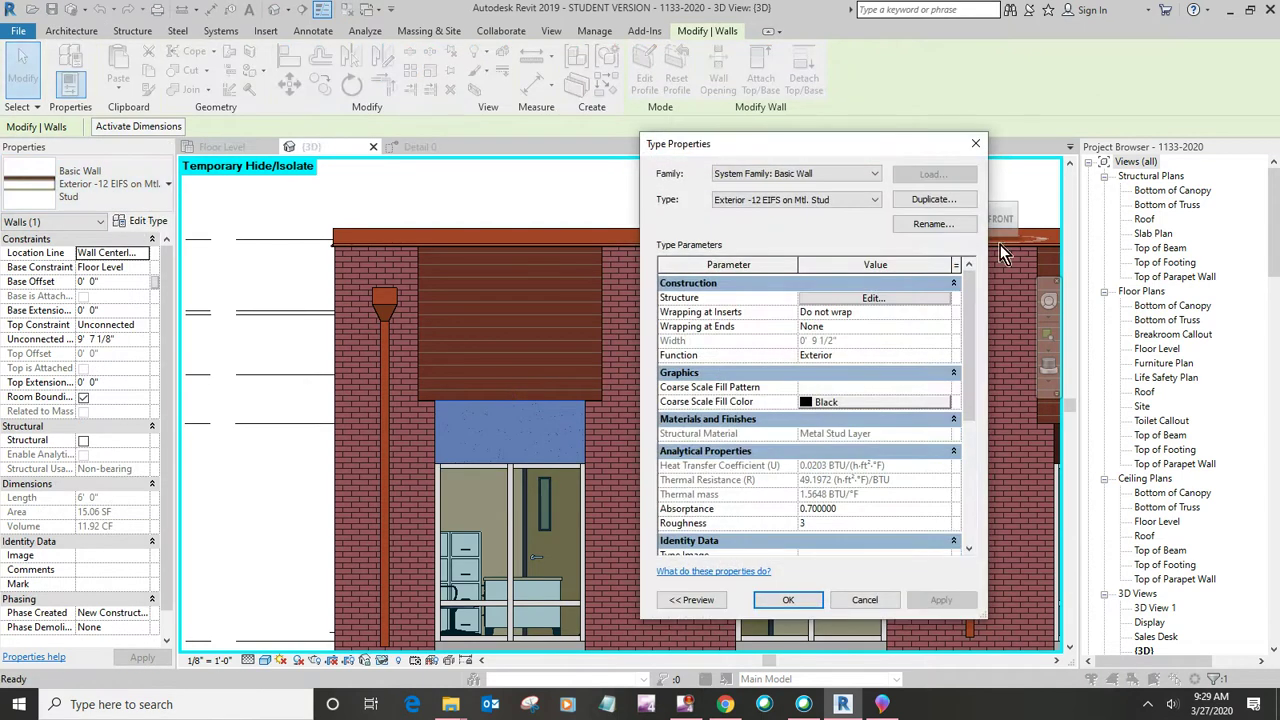
left_click(878, 302)
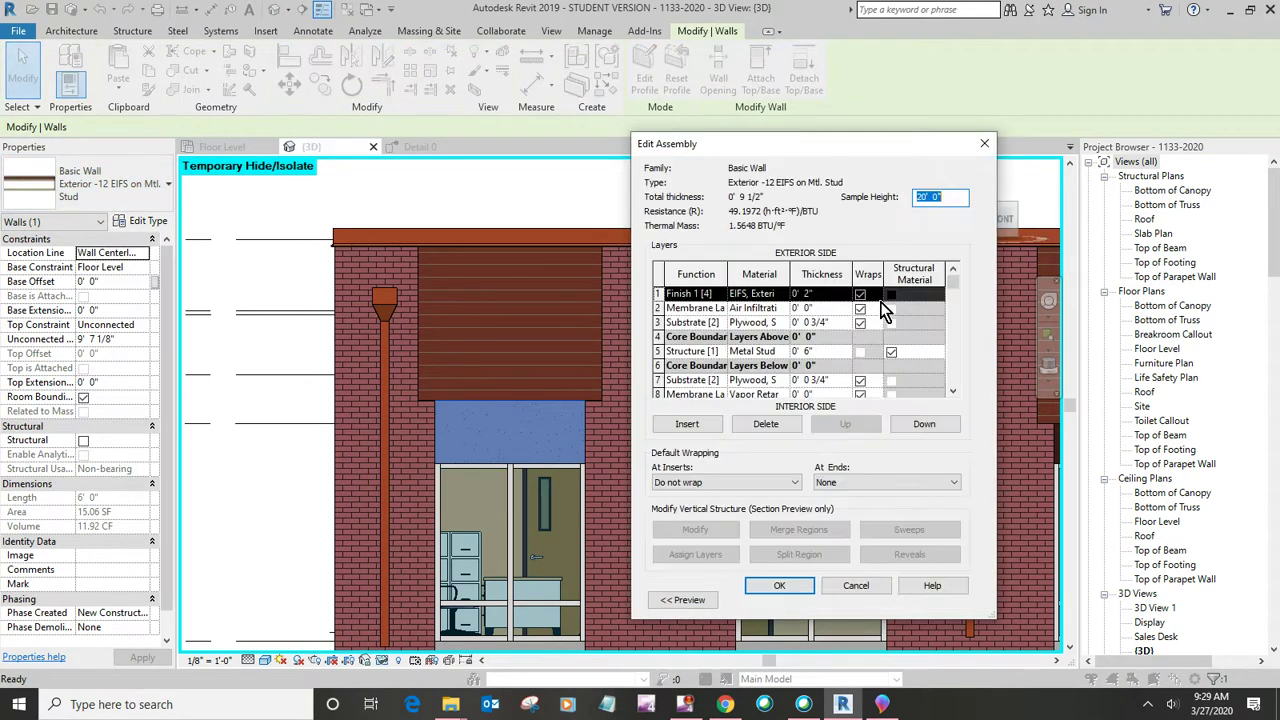
left_click(785, 303)
left_click(785, 303)
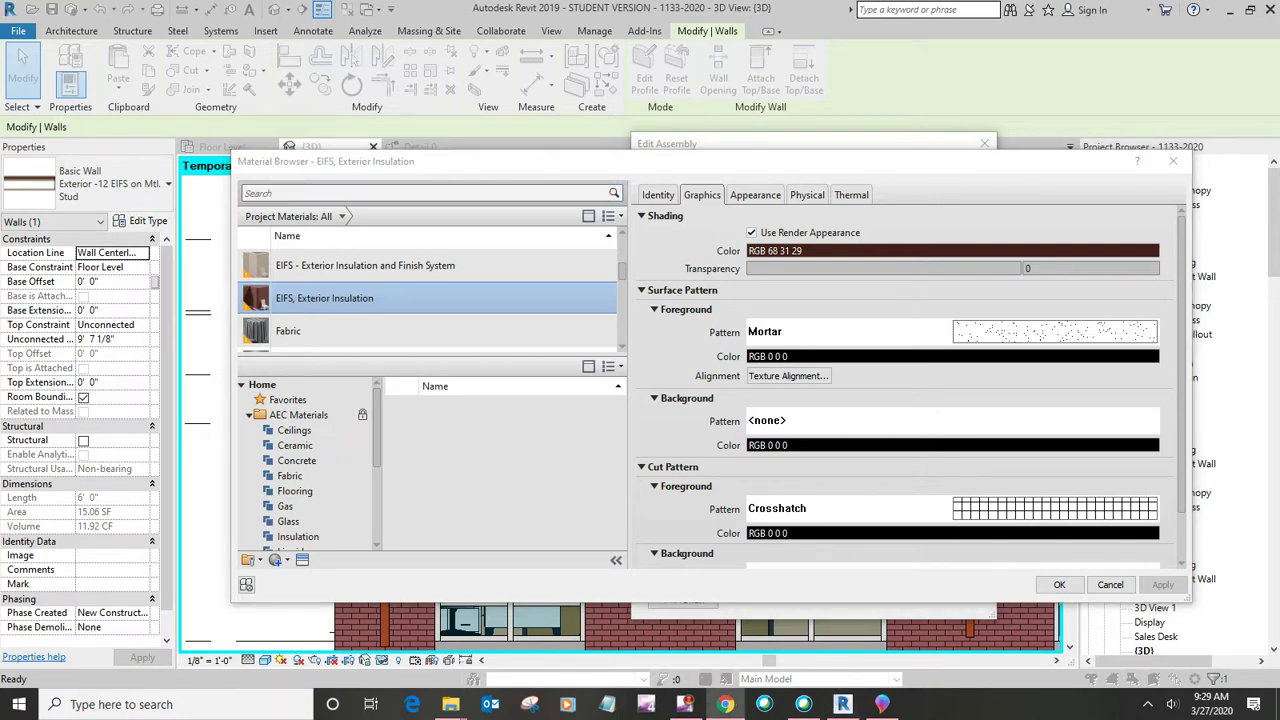
left_click(726, 704)
- Browse the Dryvit colour chart, note Red Clay's RGB 173 80 73, then minimize Chrome
left_click_drag(1172, 54, 1033, 27)
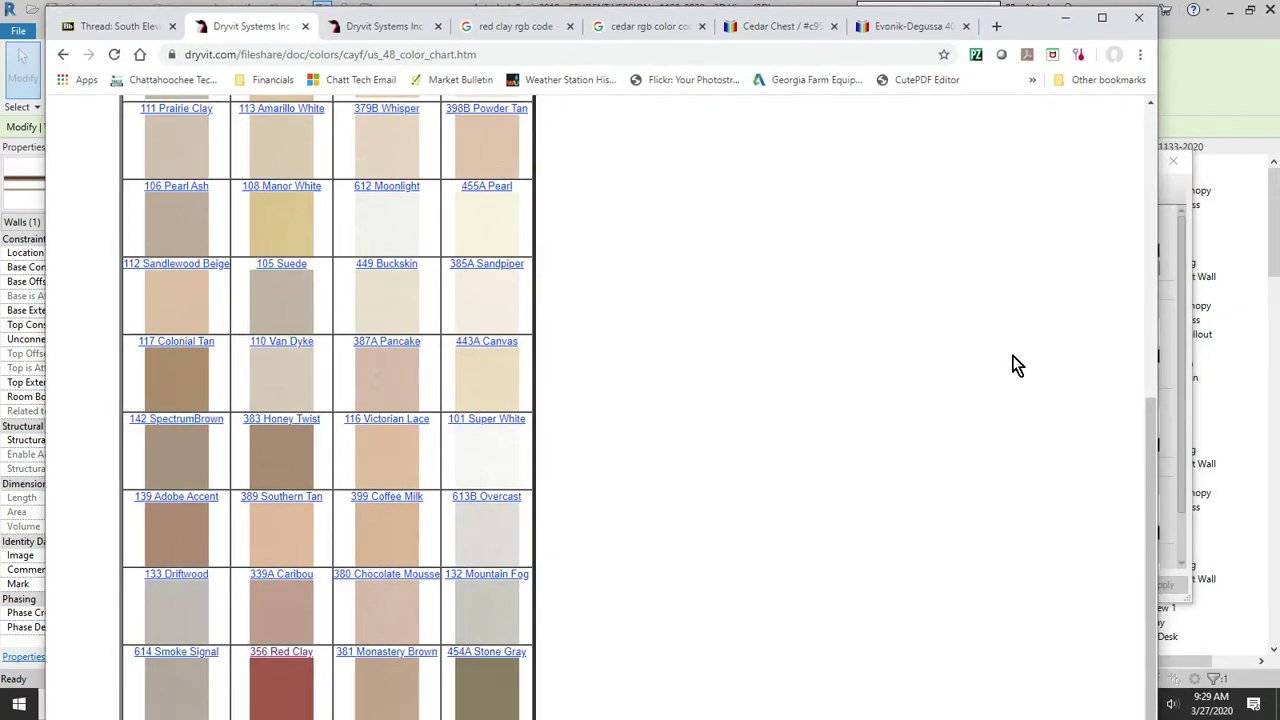
scroll(1013, 365, "up", 5)
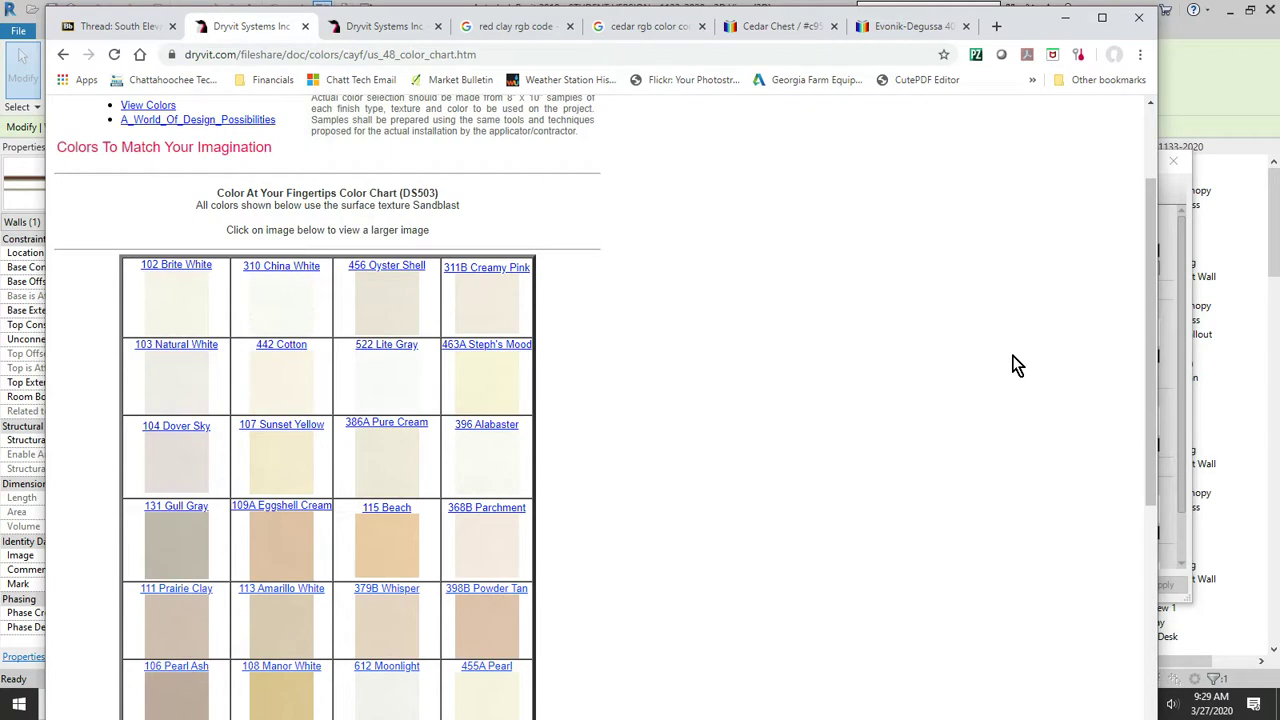
scroll(1013, 365, "up", 2)
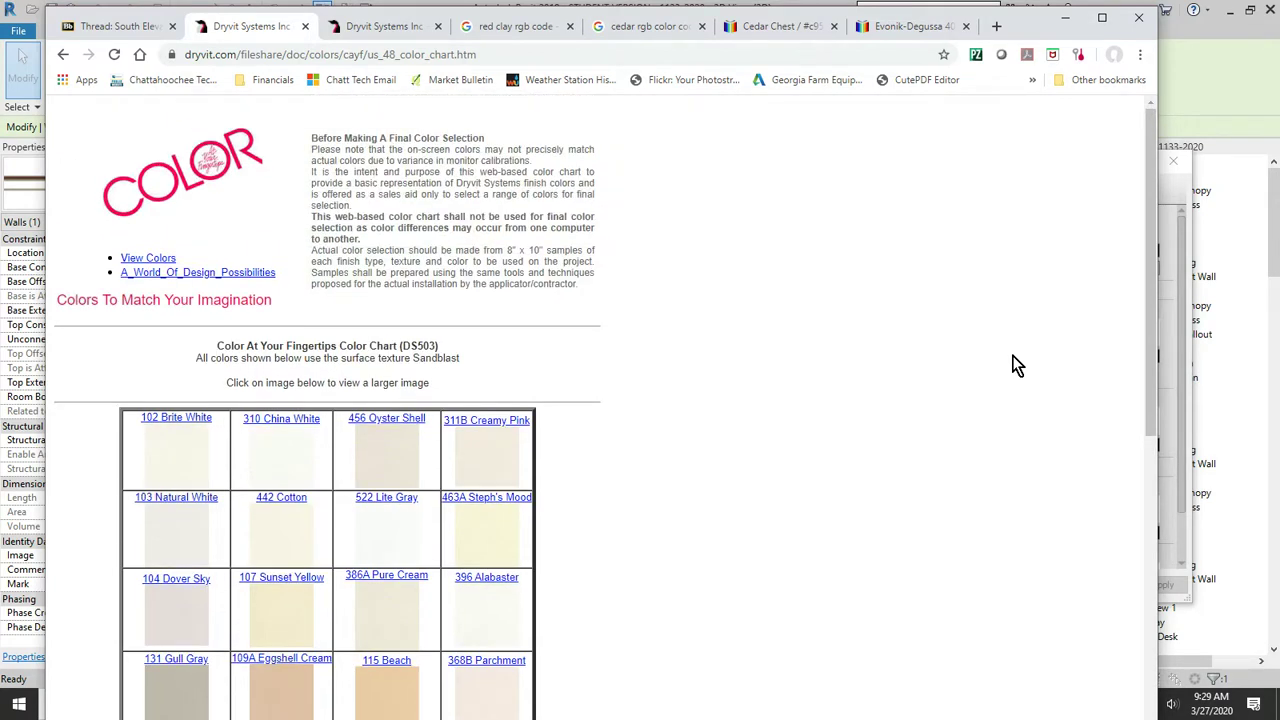
scroll(1013, 365, "down", 7)
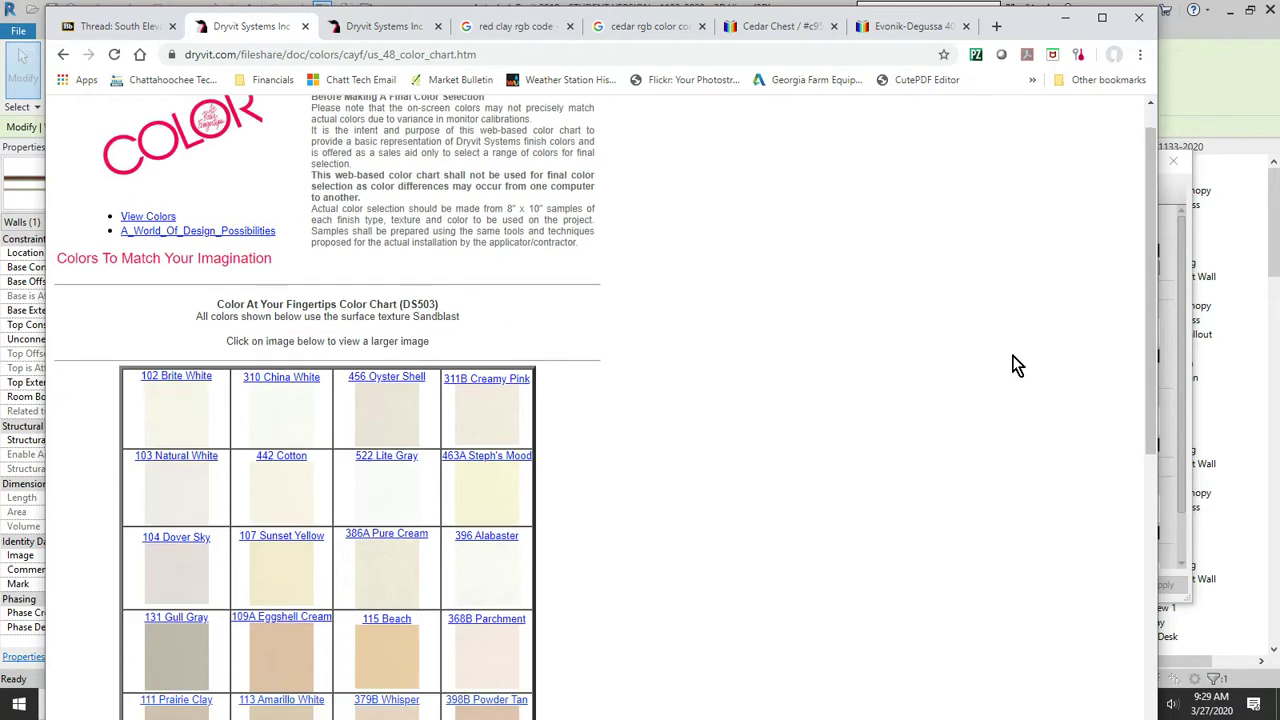
scroll(1013, 365, "down", 1)
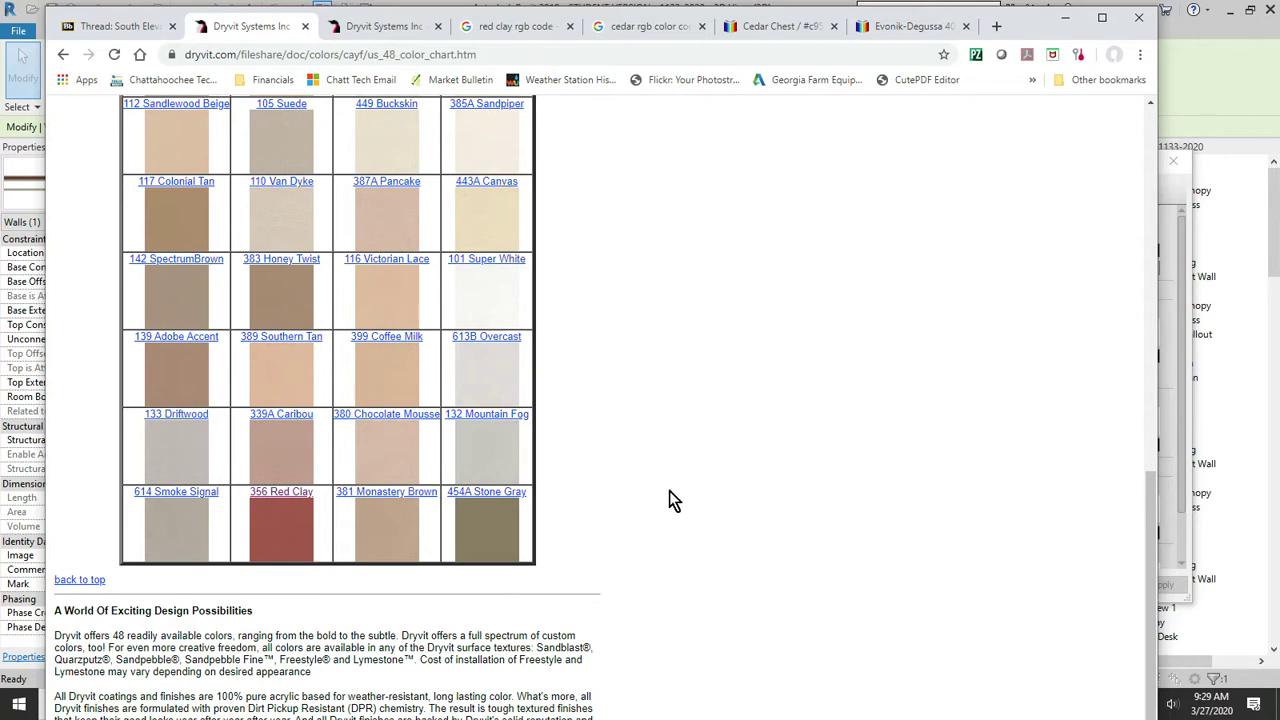
scroll(670, 500, "up", 6)
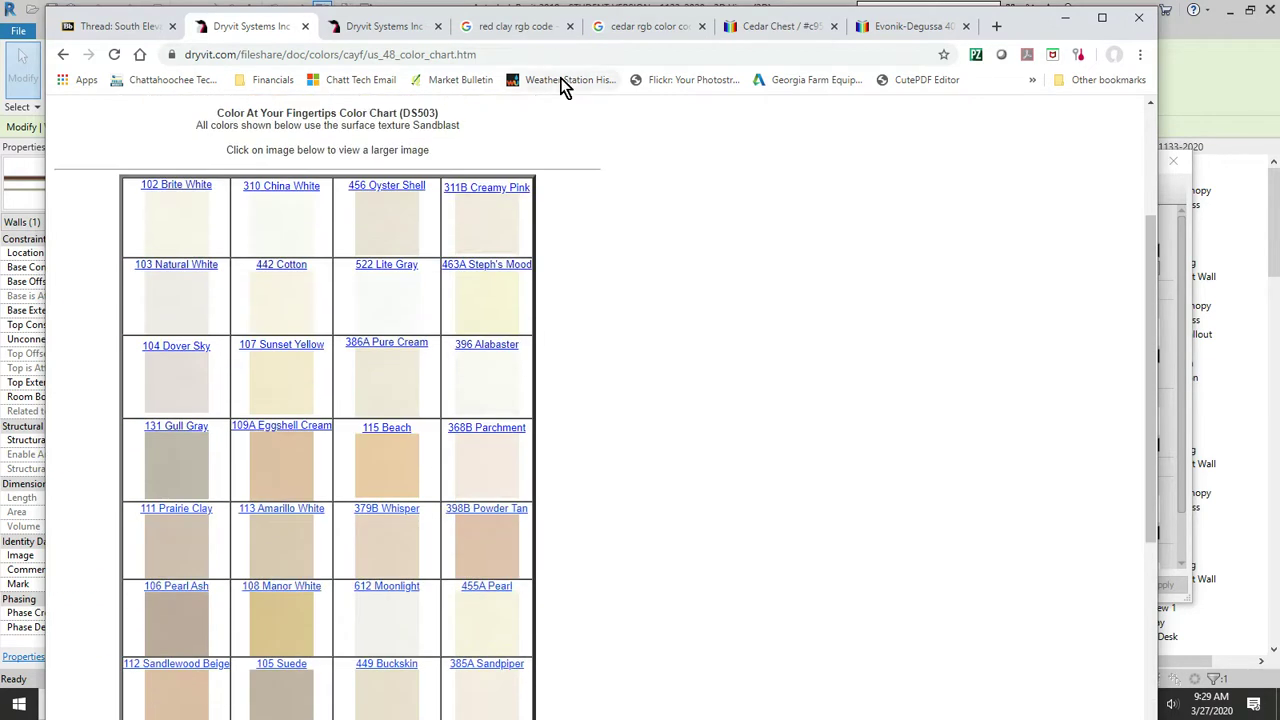
left_click(400, 28)
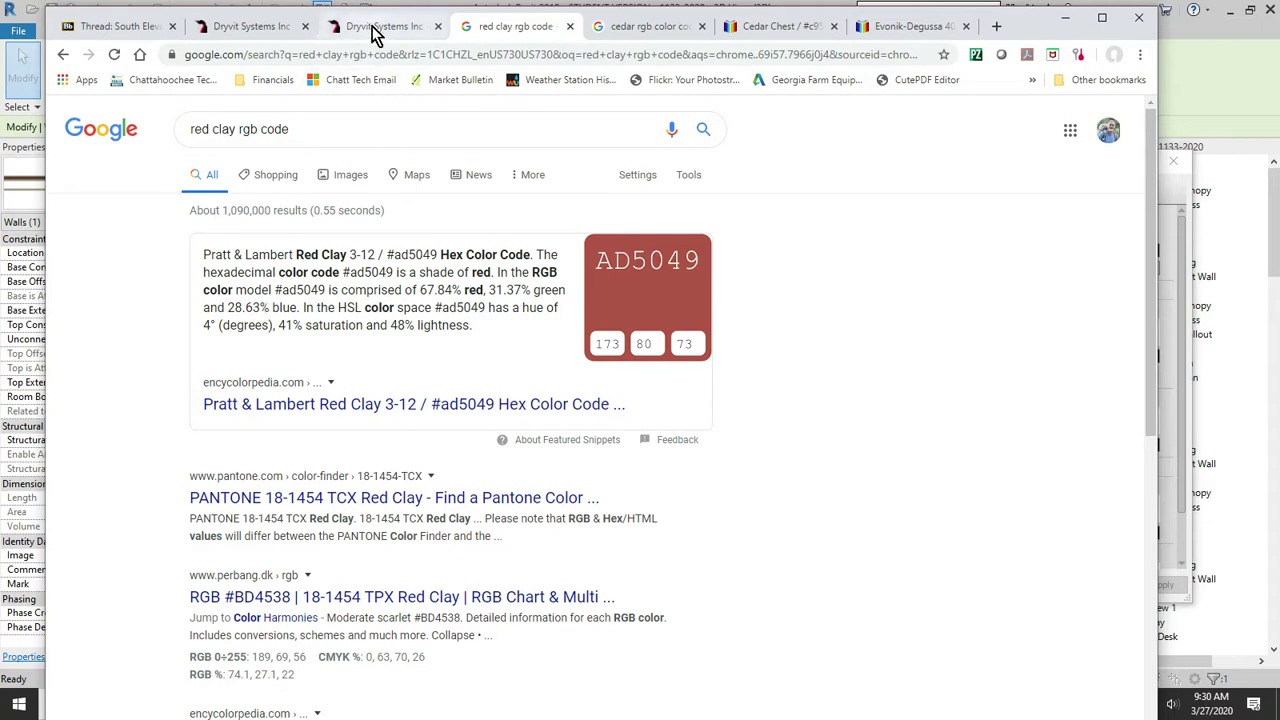
left_click(1063, 19)
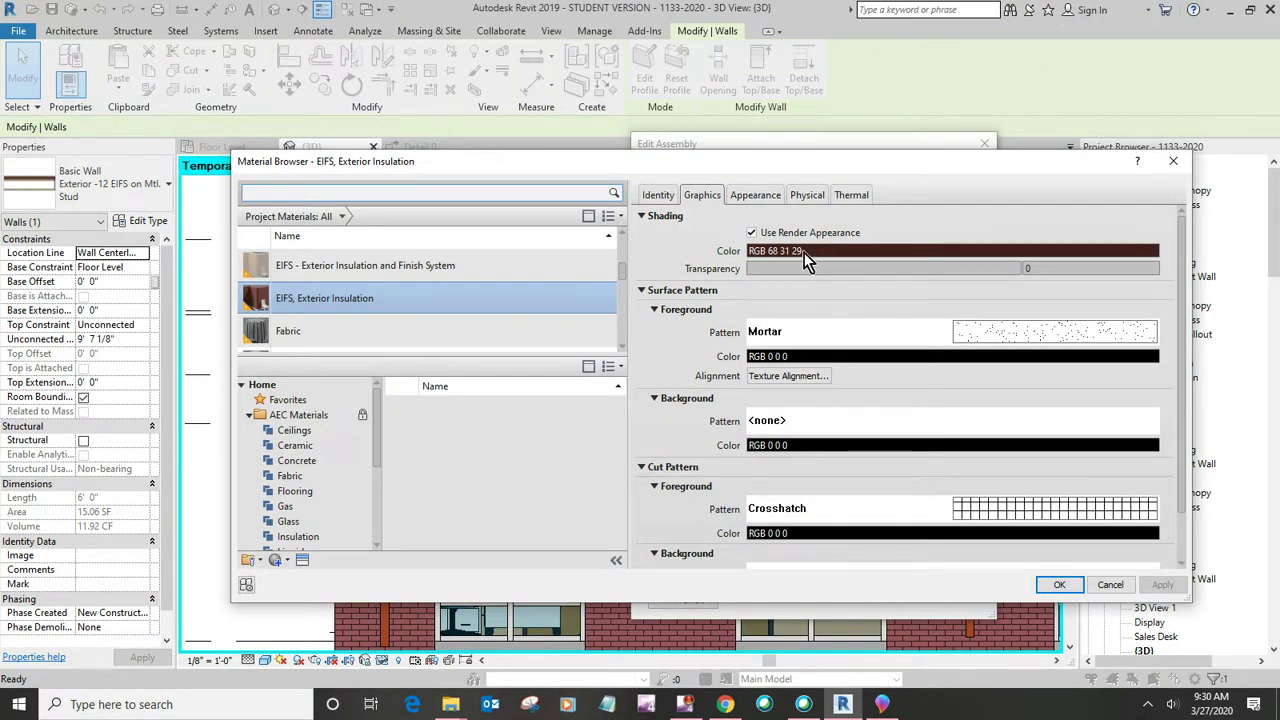
left_click(757, 195)
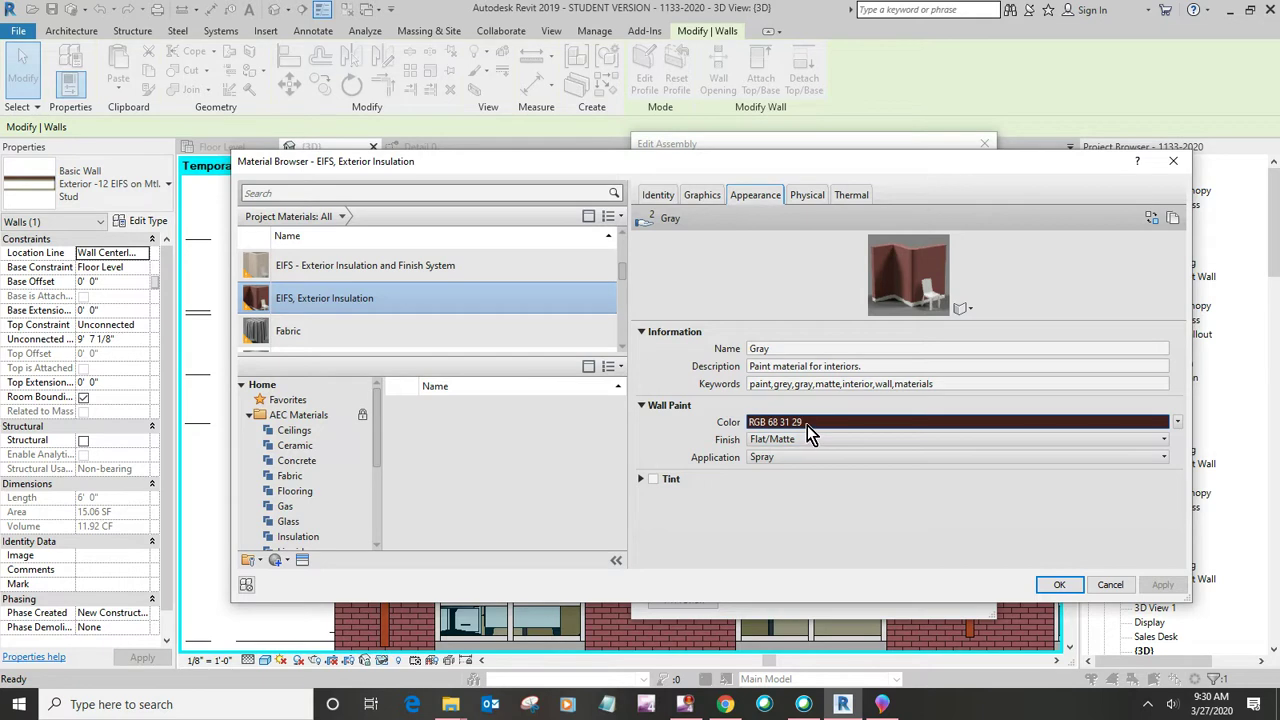
left_click(814, 424)
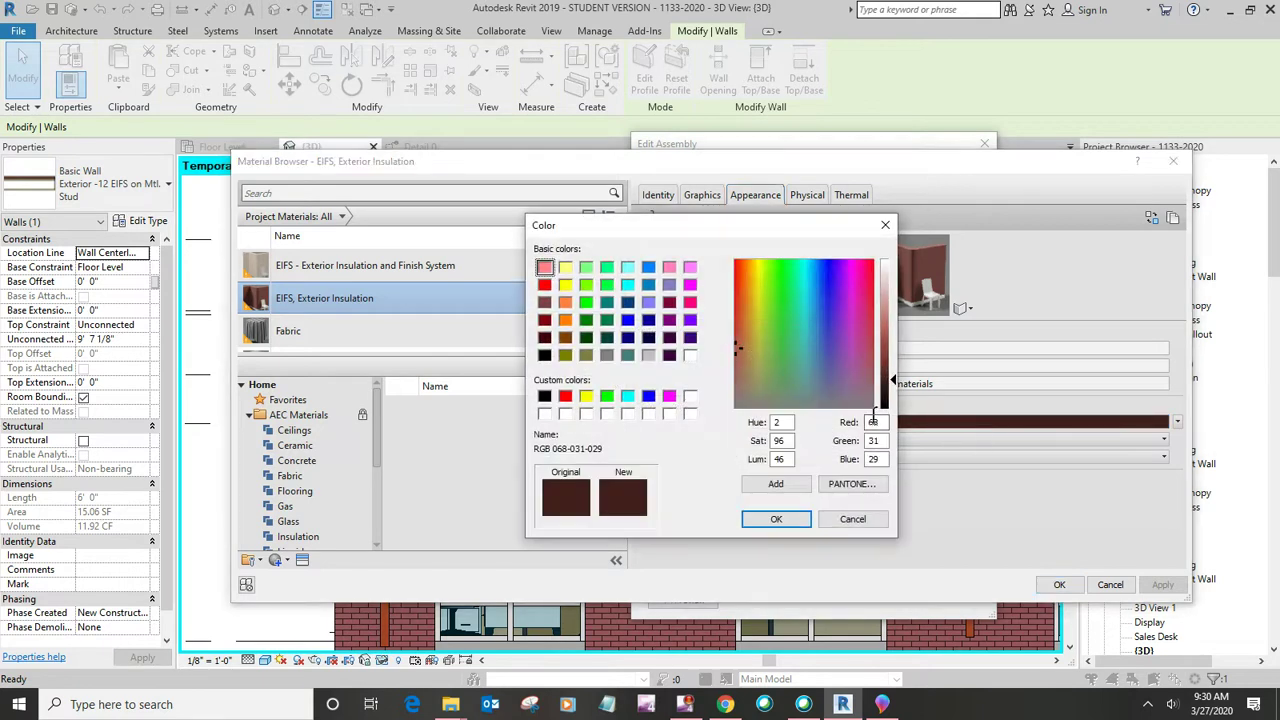
left_click(867, 519)
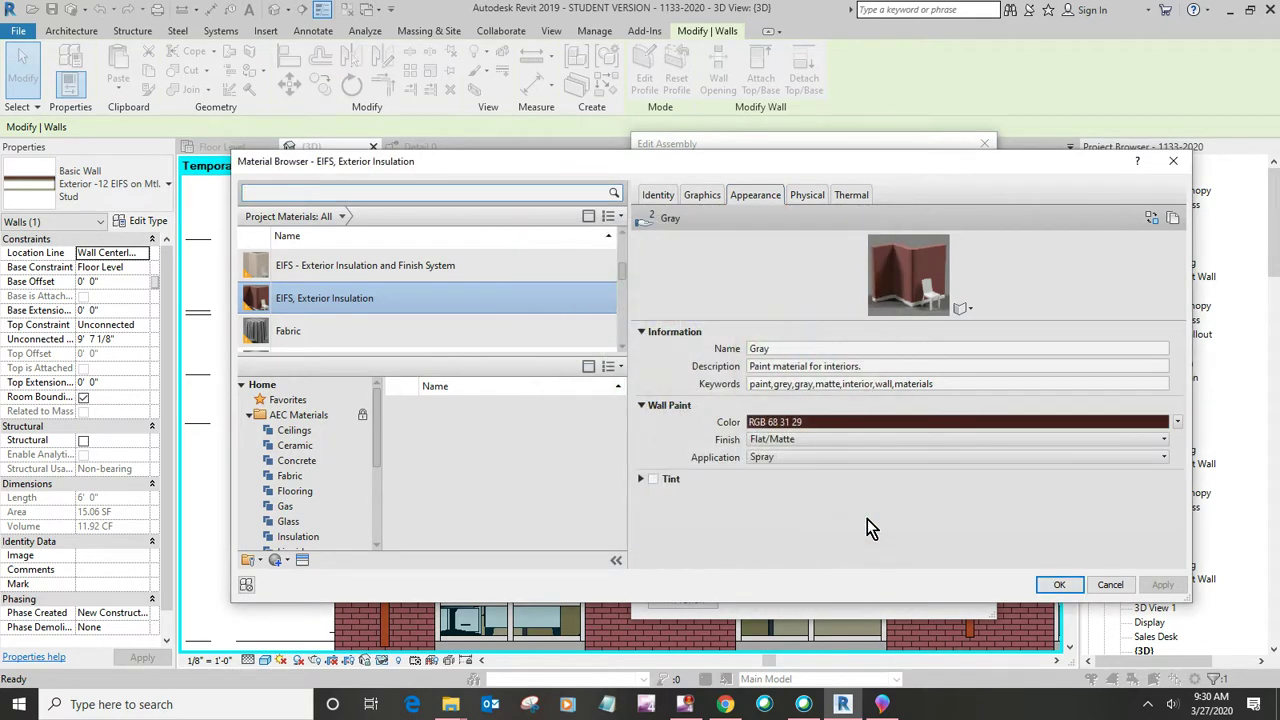
left_click(703, 195)
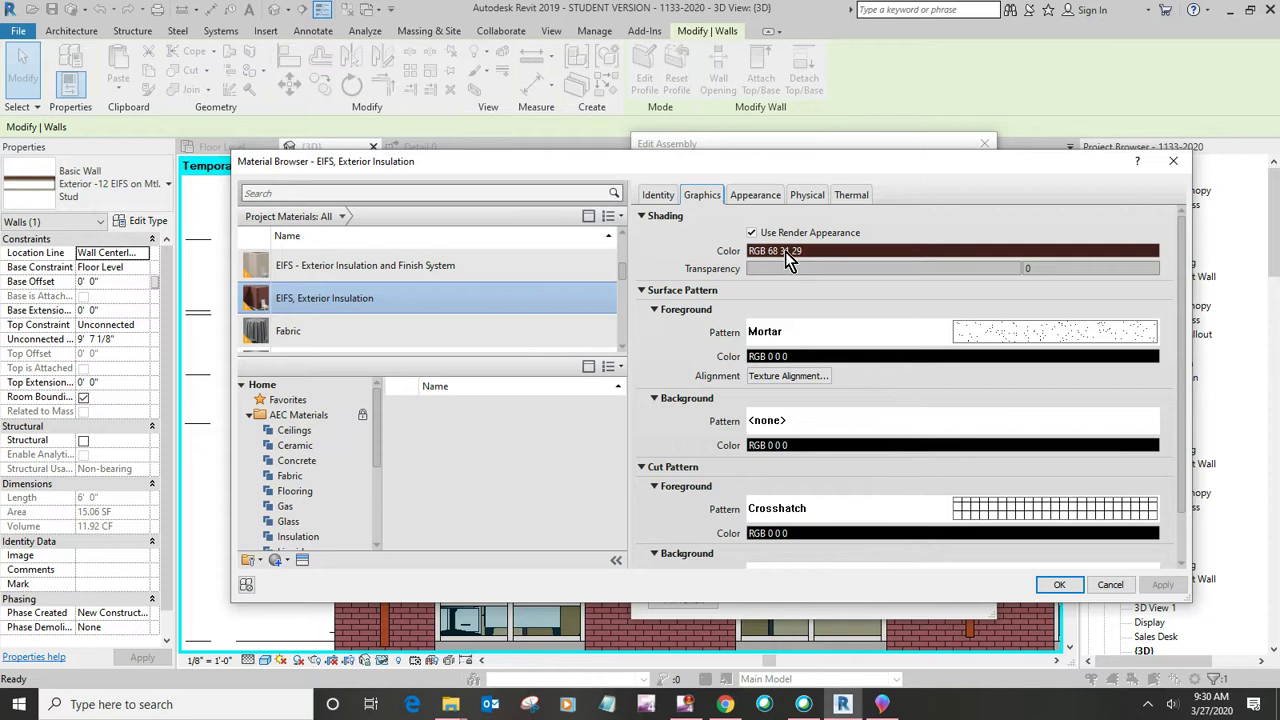
left_click(998, 346)
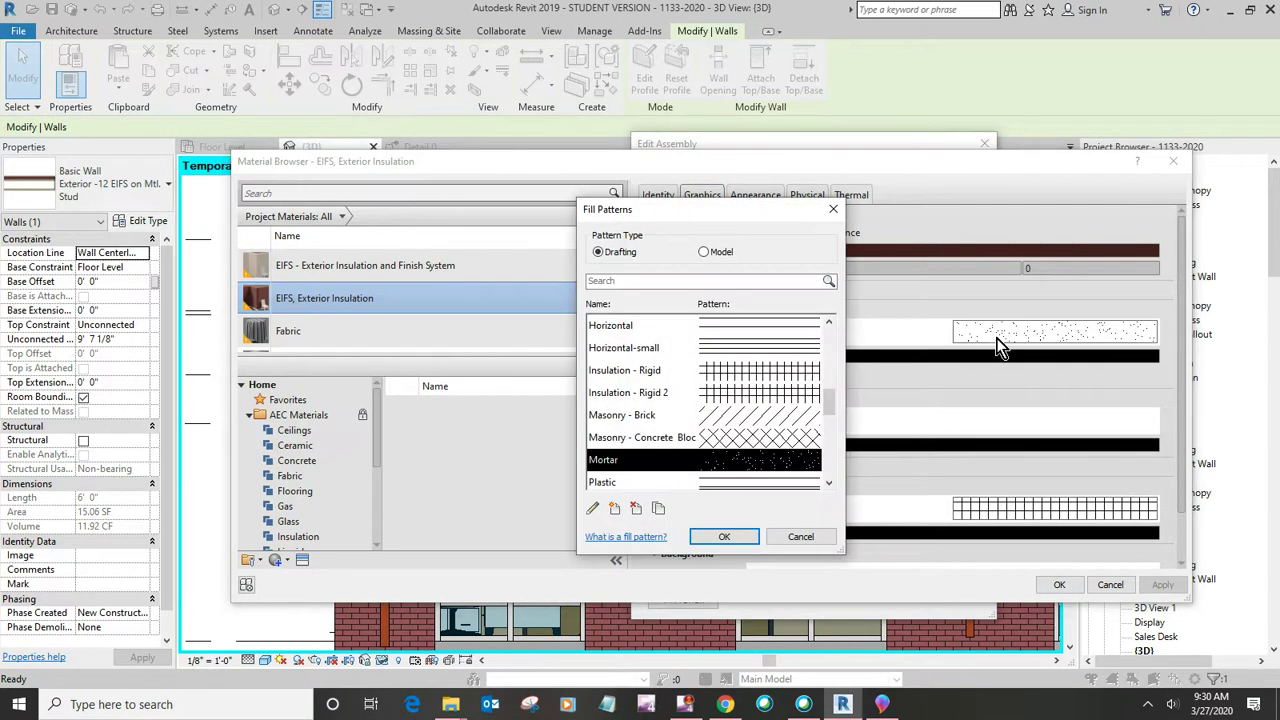
left_click(801, 537)
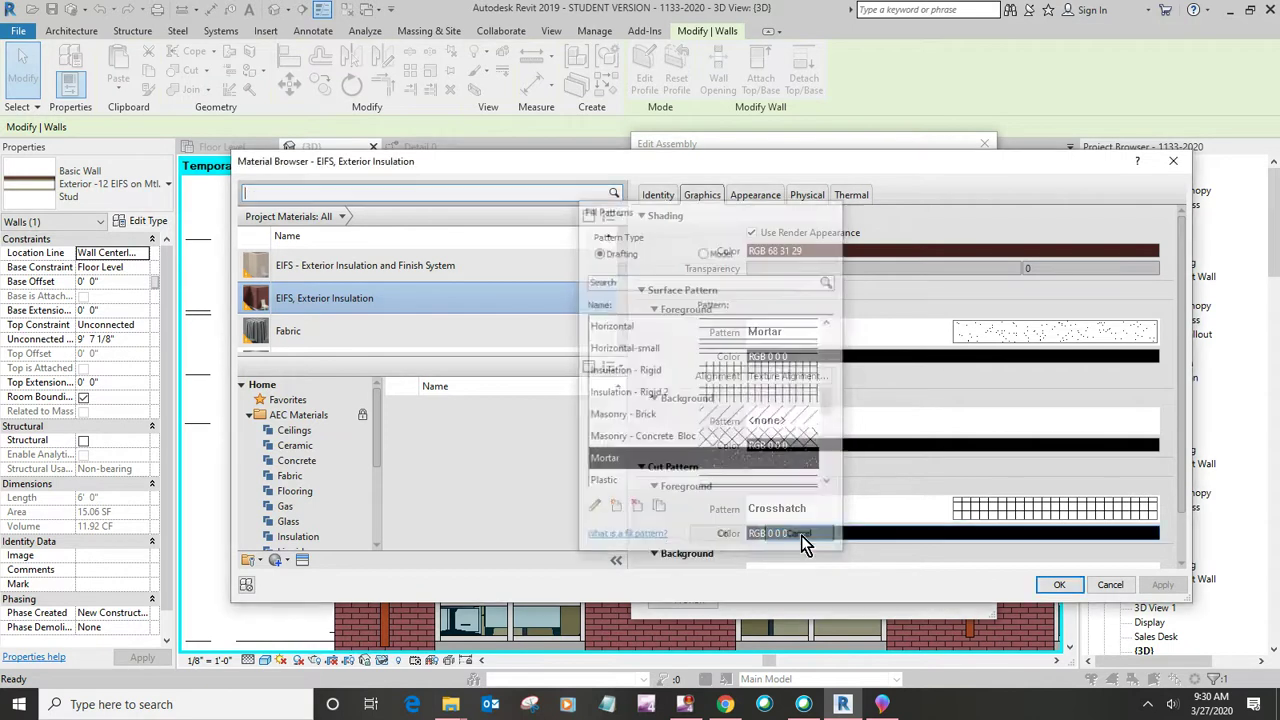
- Exit Material Browser, Edit Assembly and Type Properties unchanged, select the upper-left clapboard panel, show red clay results
left_click(1057, 585)
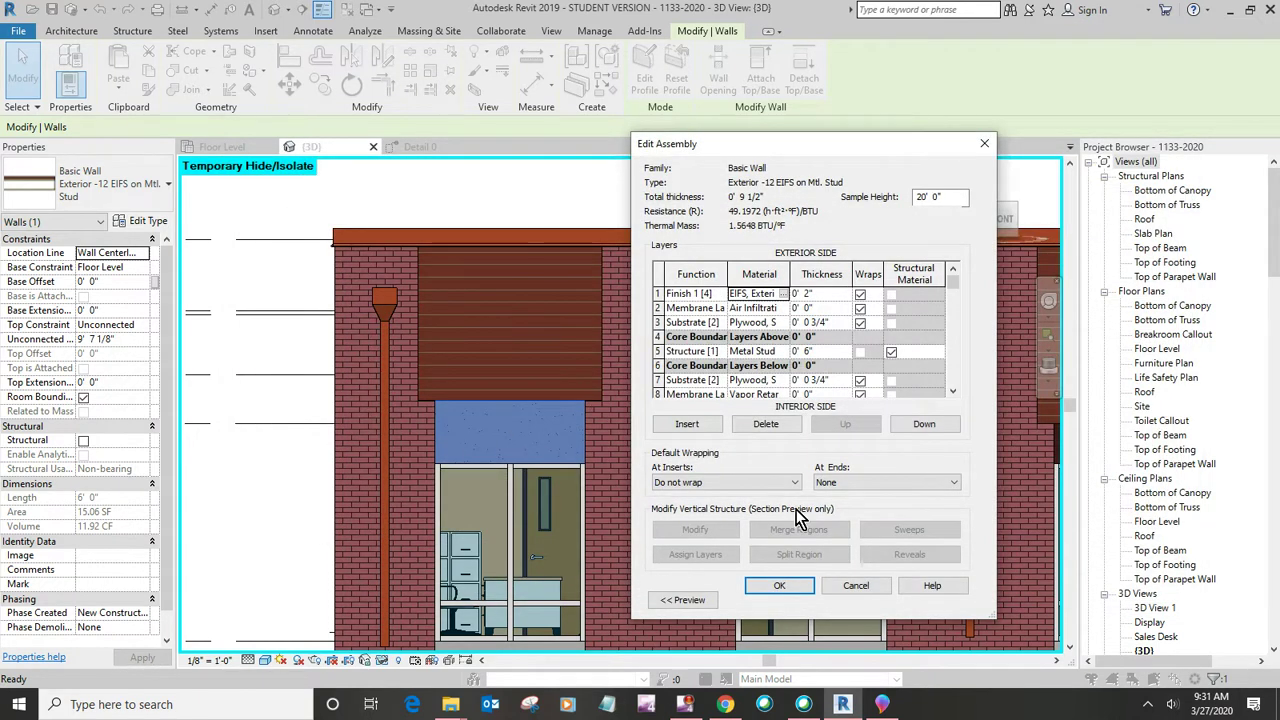
left_click(861, 586)
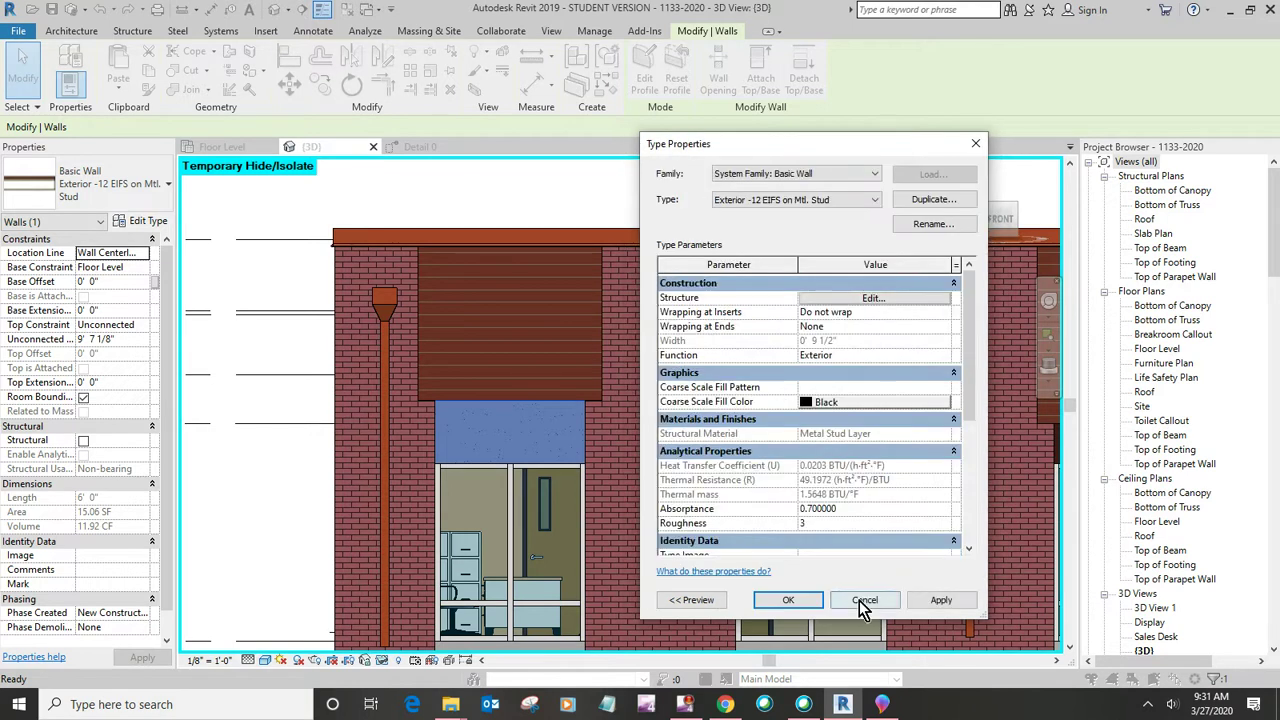
left_click(860, 599)
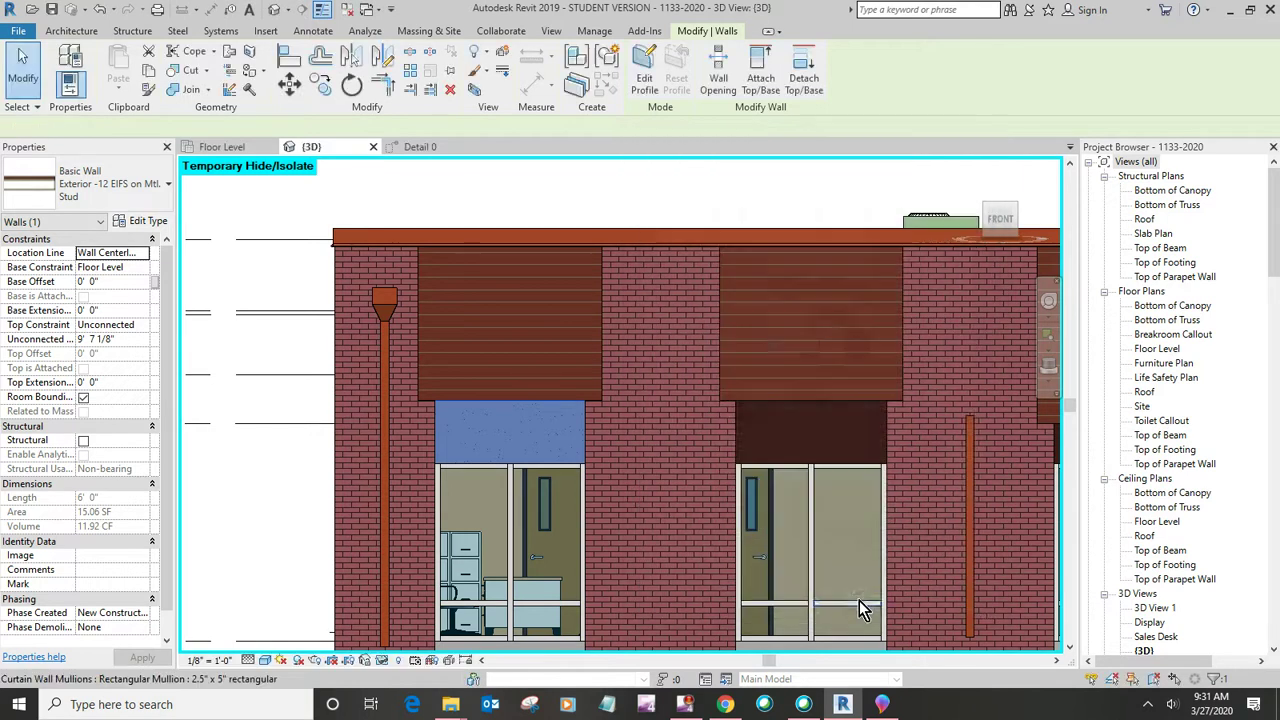
left_click(466, 375)
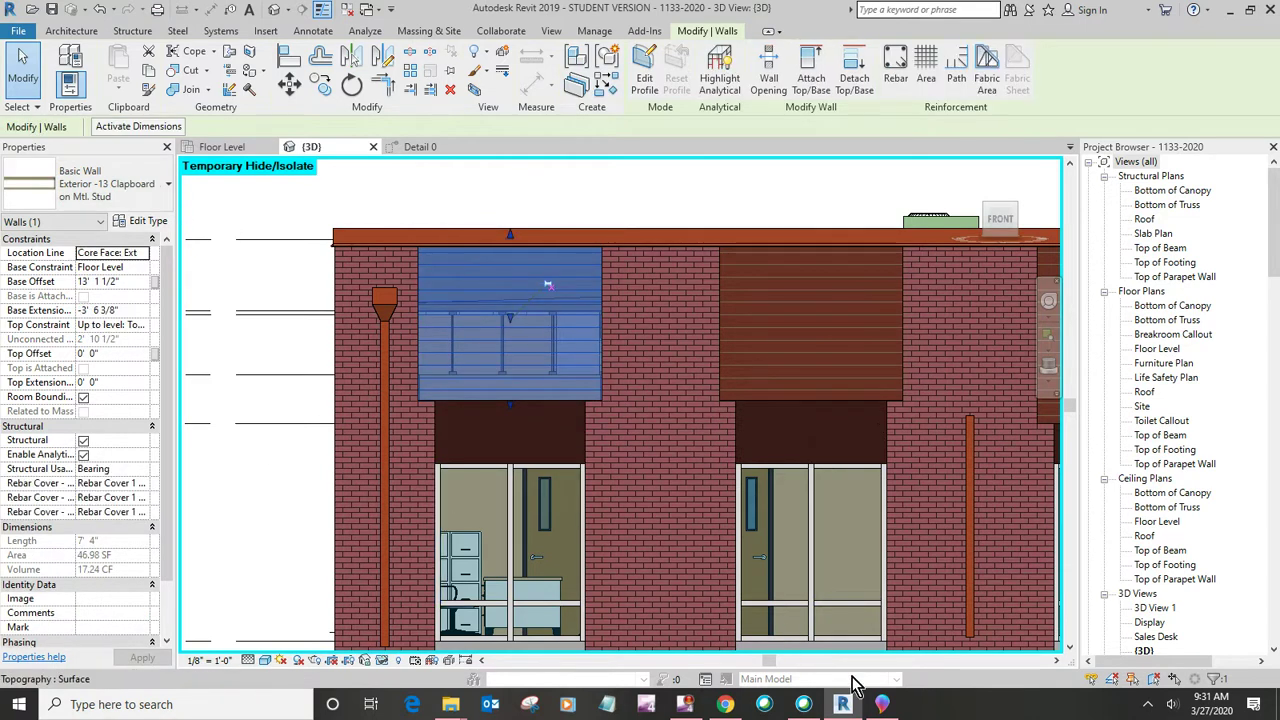
left_click(725, 704)
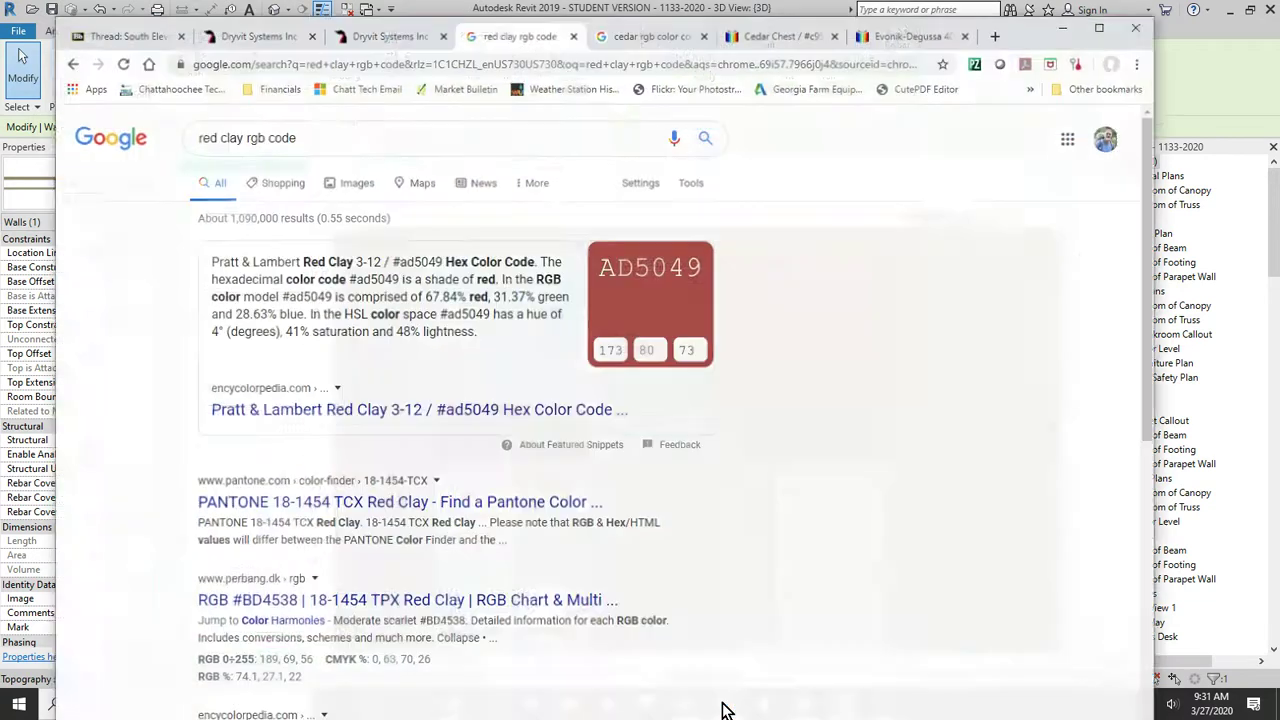
- Search the cedar rgb color code images for Resene Western Red Cedar, #7A372A, RGB 122 55 42
left_click(649, 28)
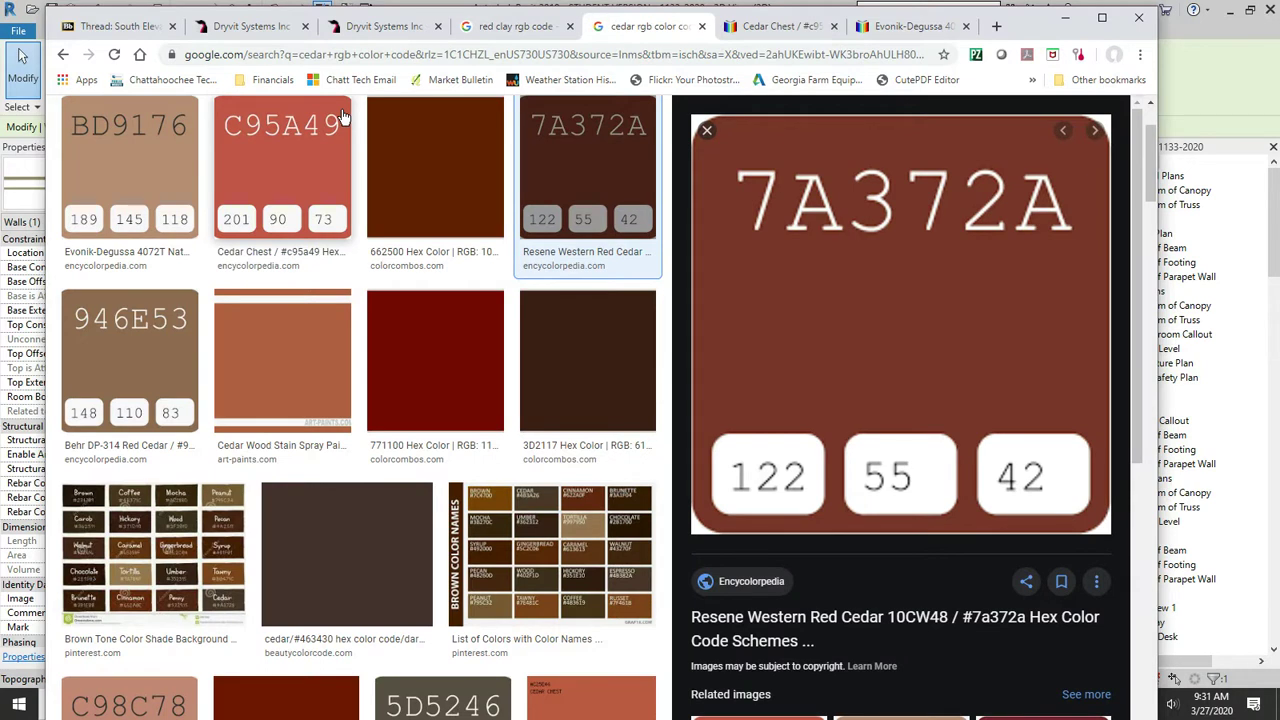
scroll(320, 130, "up", 3)
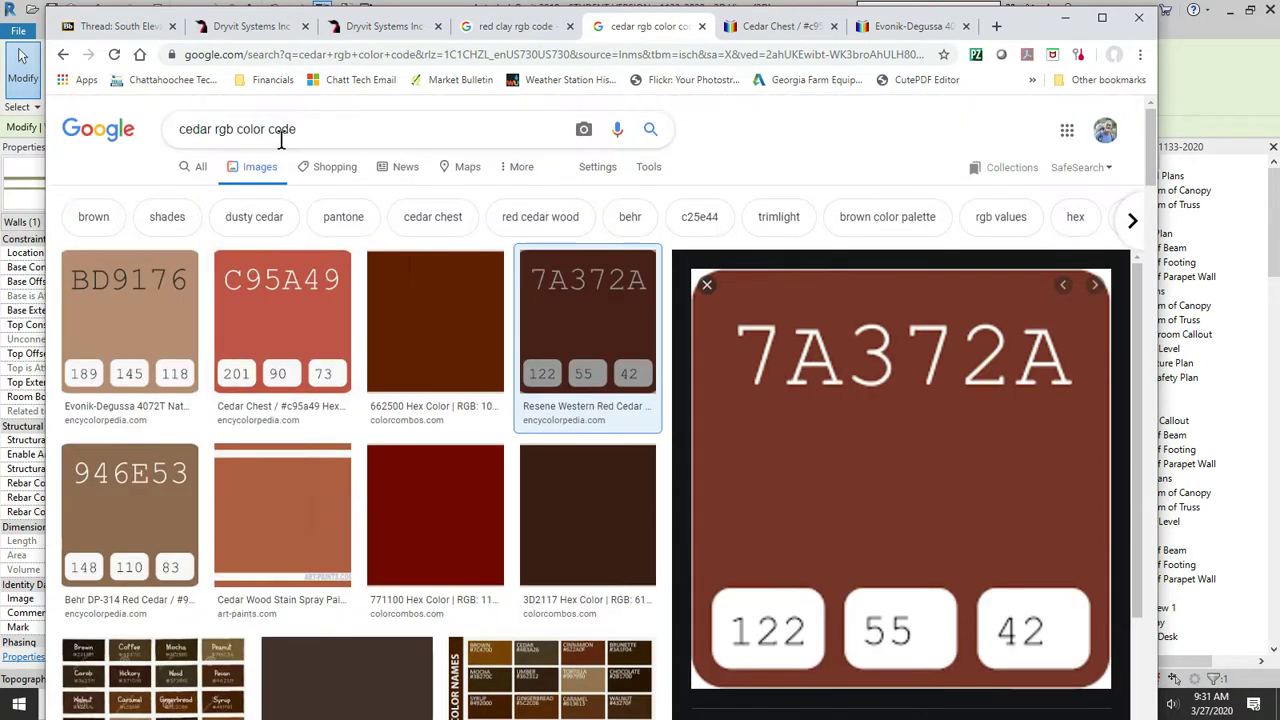
scroll(270, 177, "down", 1)
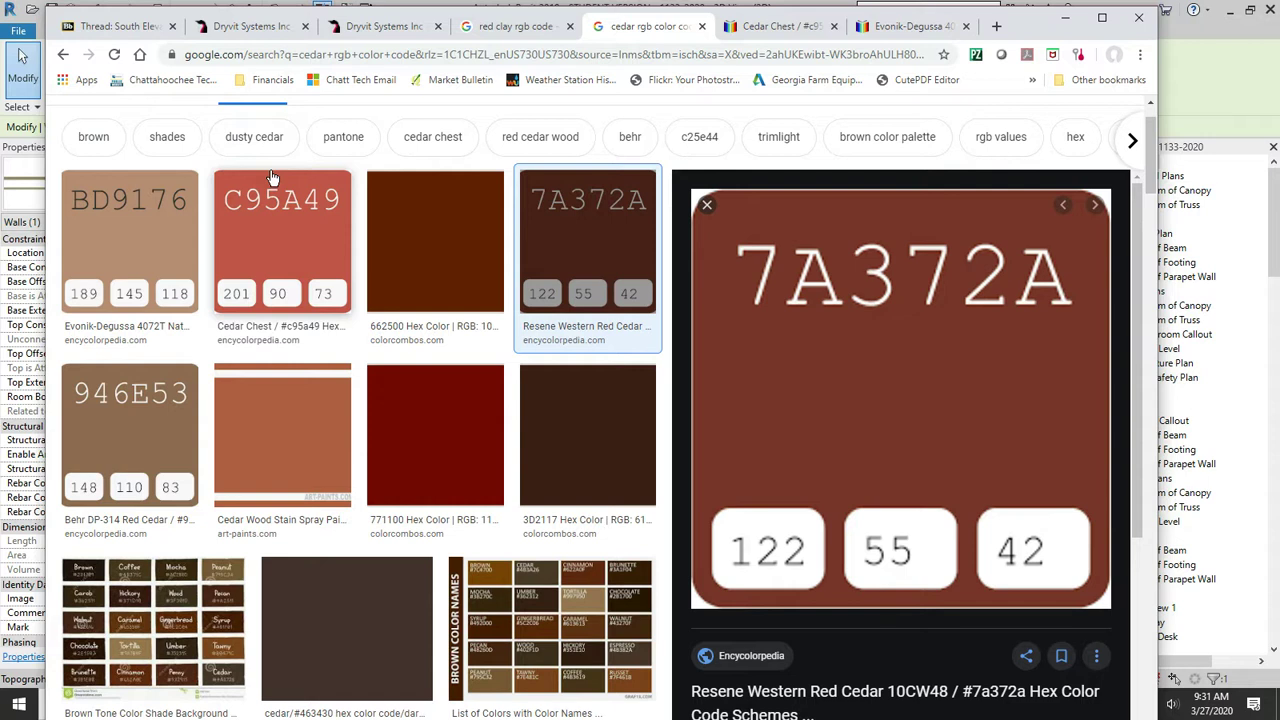
scroll(270, 177, "down", 1)
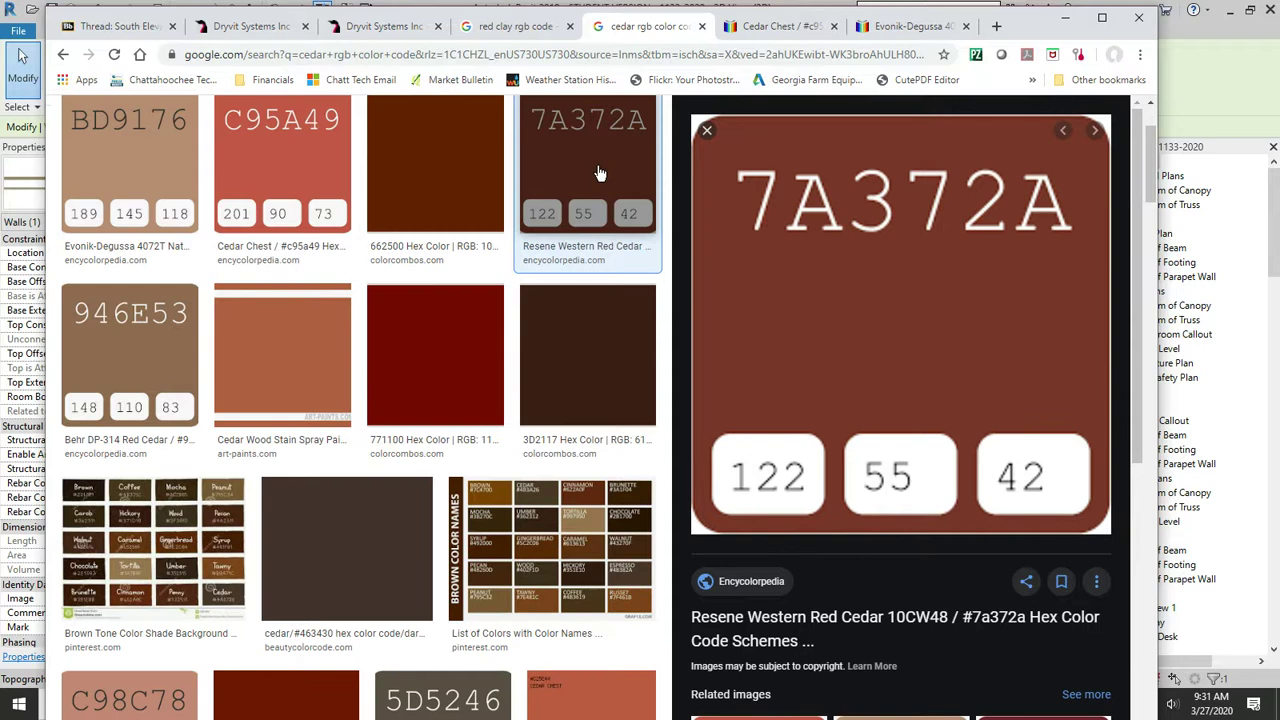
scroll(600, 175, "up", 1)
scroll(604, 220, "down", 1)
scroll(607, 195, "up", 1)
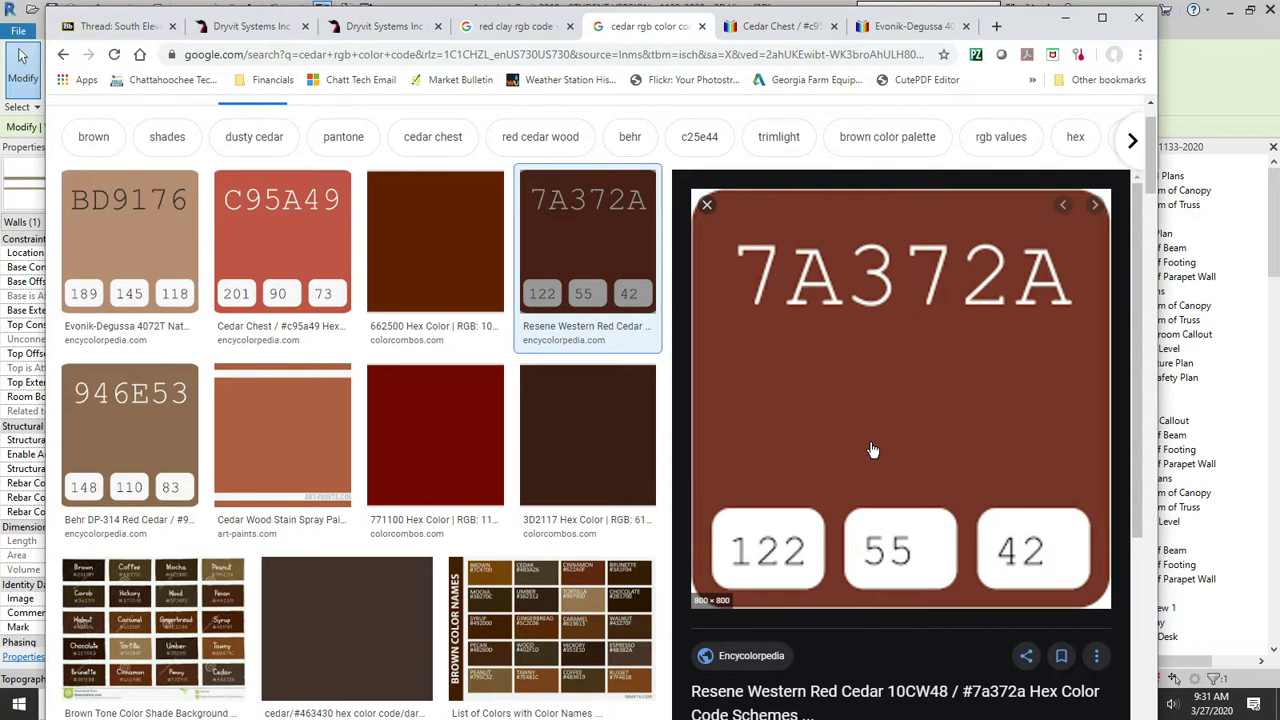
scroll(872, 450, "down", 1)
scroll(872, 450, "down", 2)
scroll(872, 450, "up", 1)
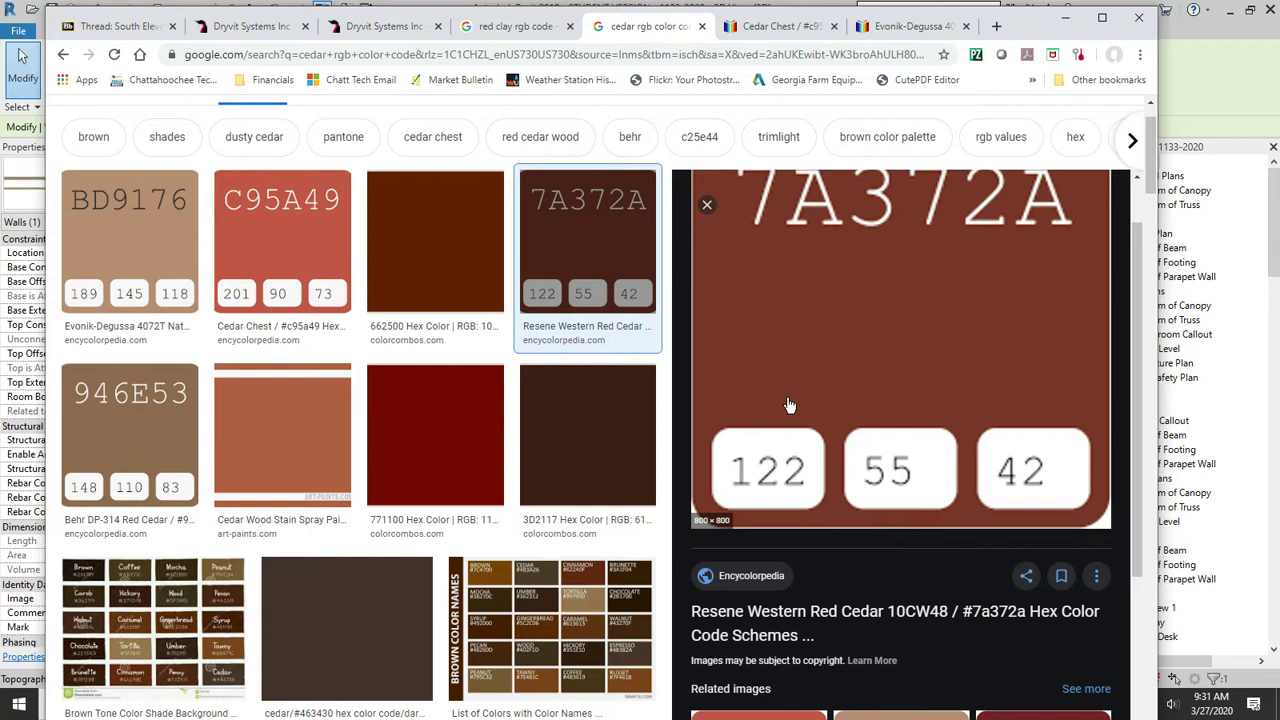
scroll(789, 404, "down", 4)
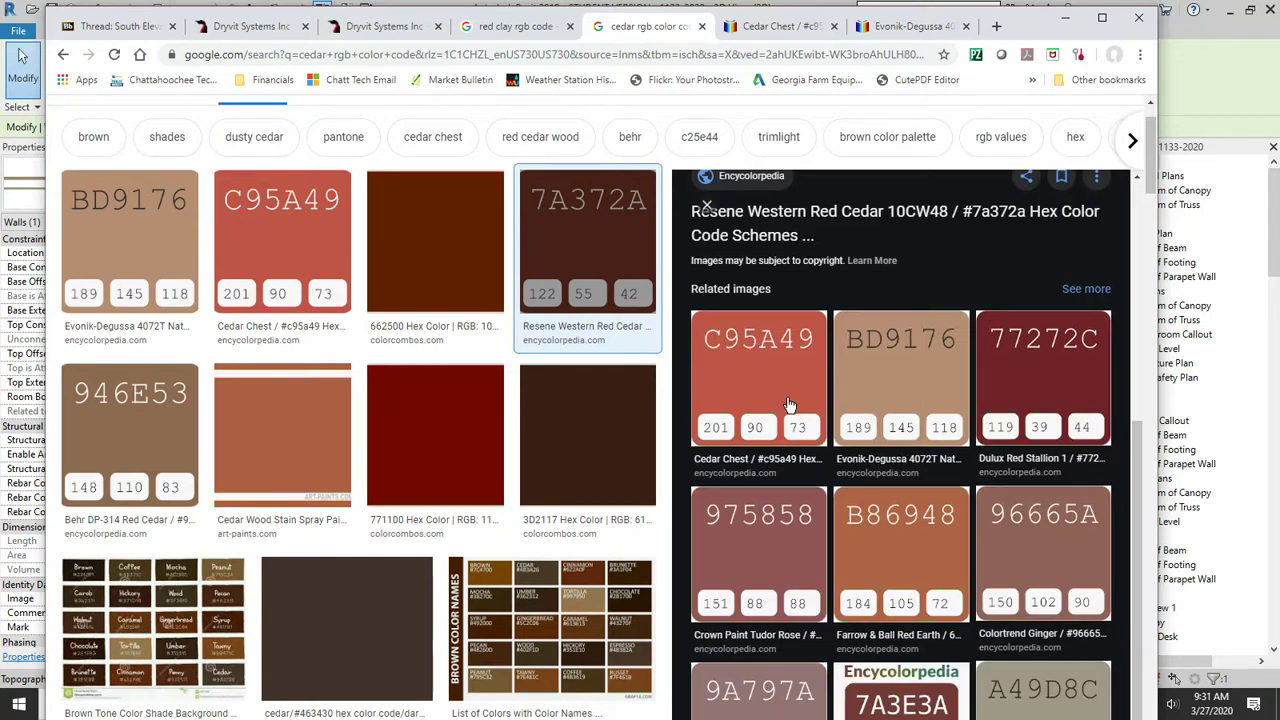
scroll(789, 404, "down", 1)
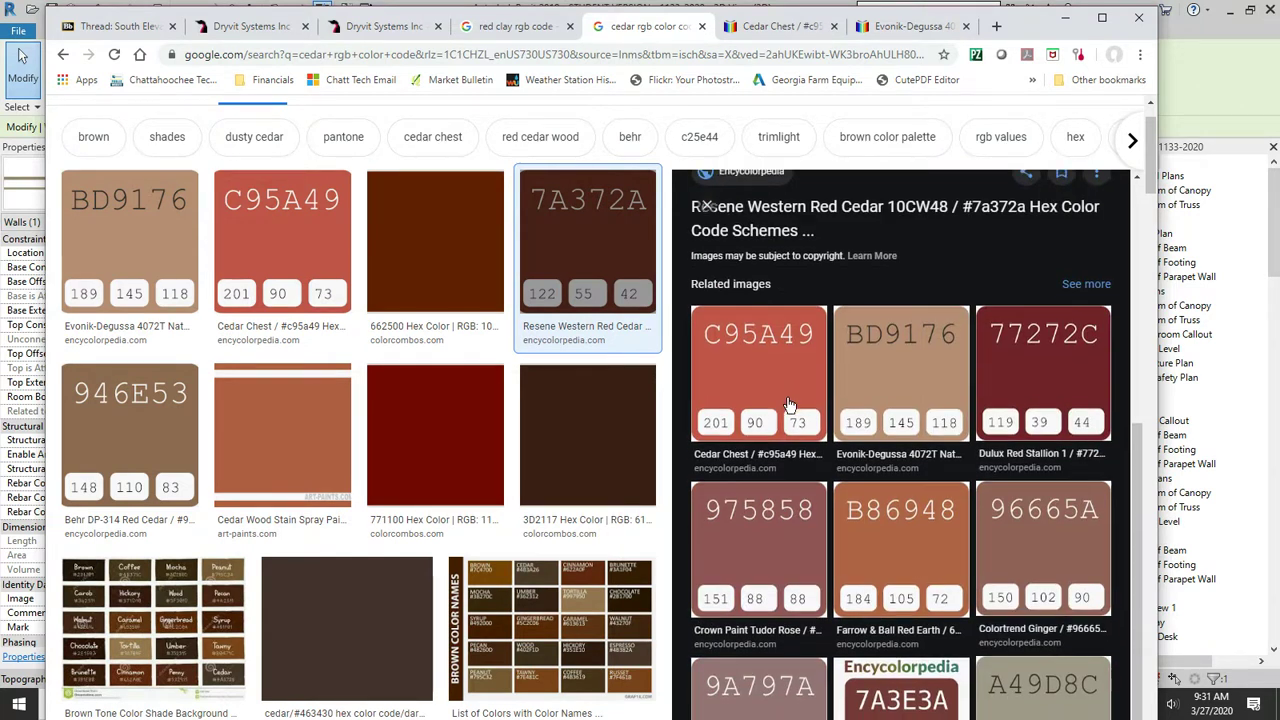
scroll(789, 404, "down", 2)
scroll(800, 402, "up", 7)
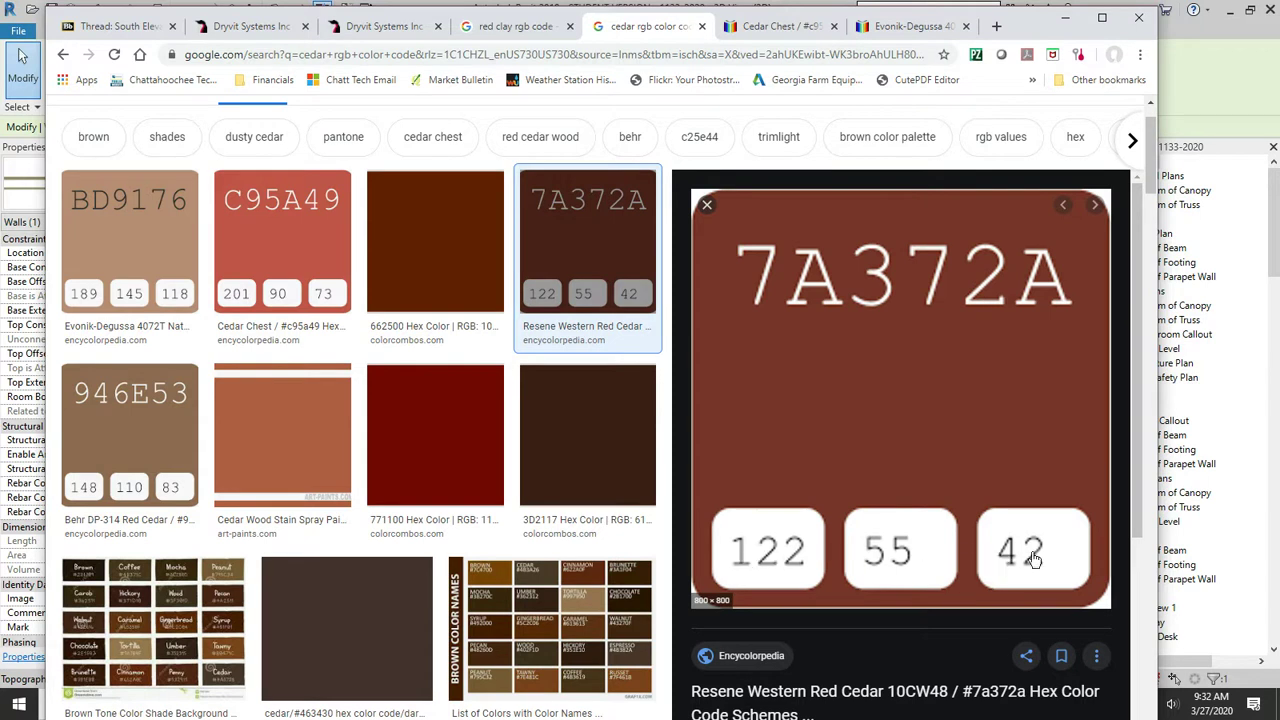
- Minimize Chrome and open the clapboard wall's finish material, Siding, Clapboard-Cedar, in the Material Browser
left_click(1065, 18)
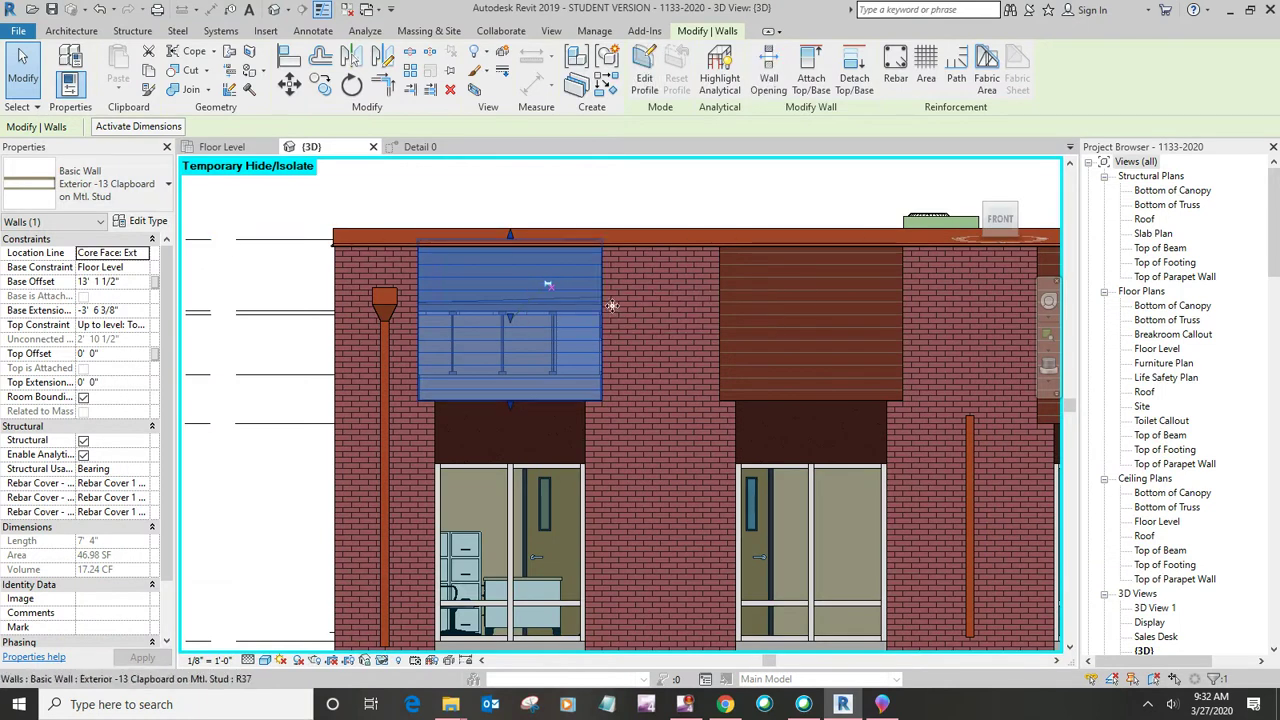
left_click(145, 224)
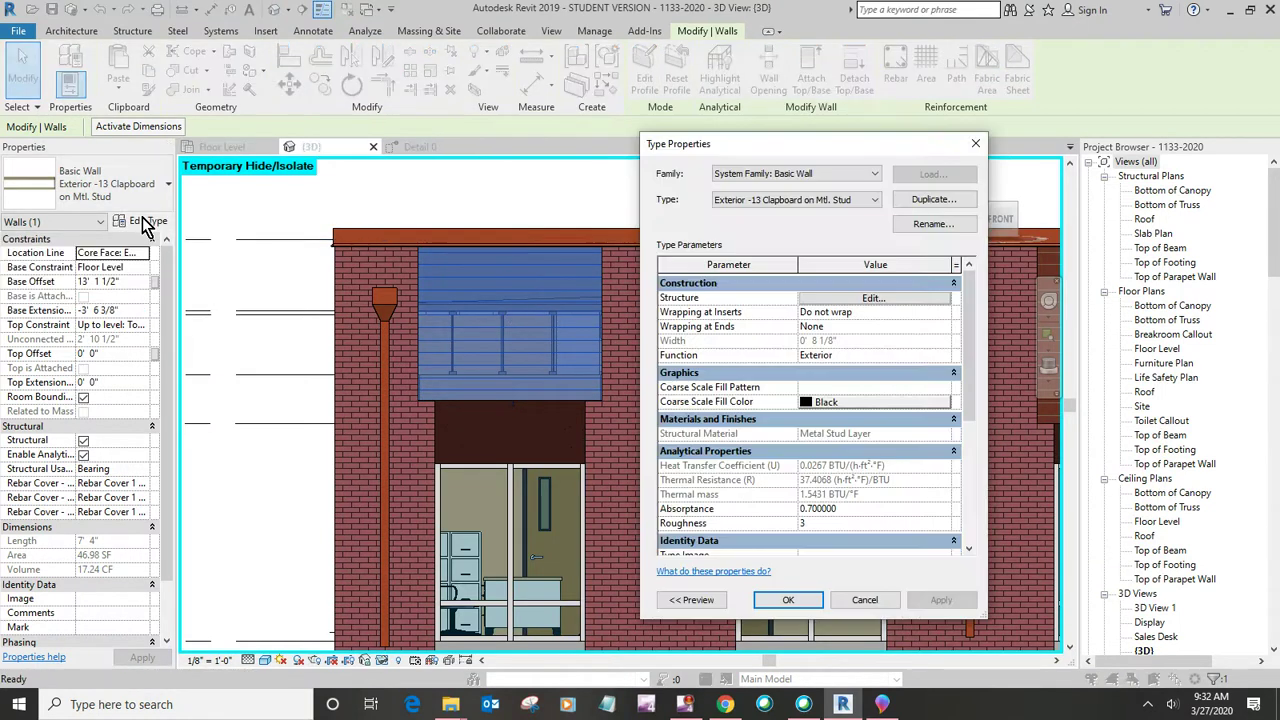
left_click(875, 300)
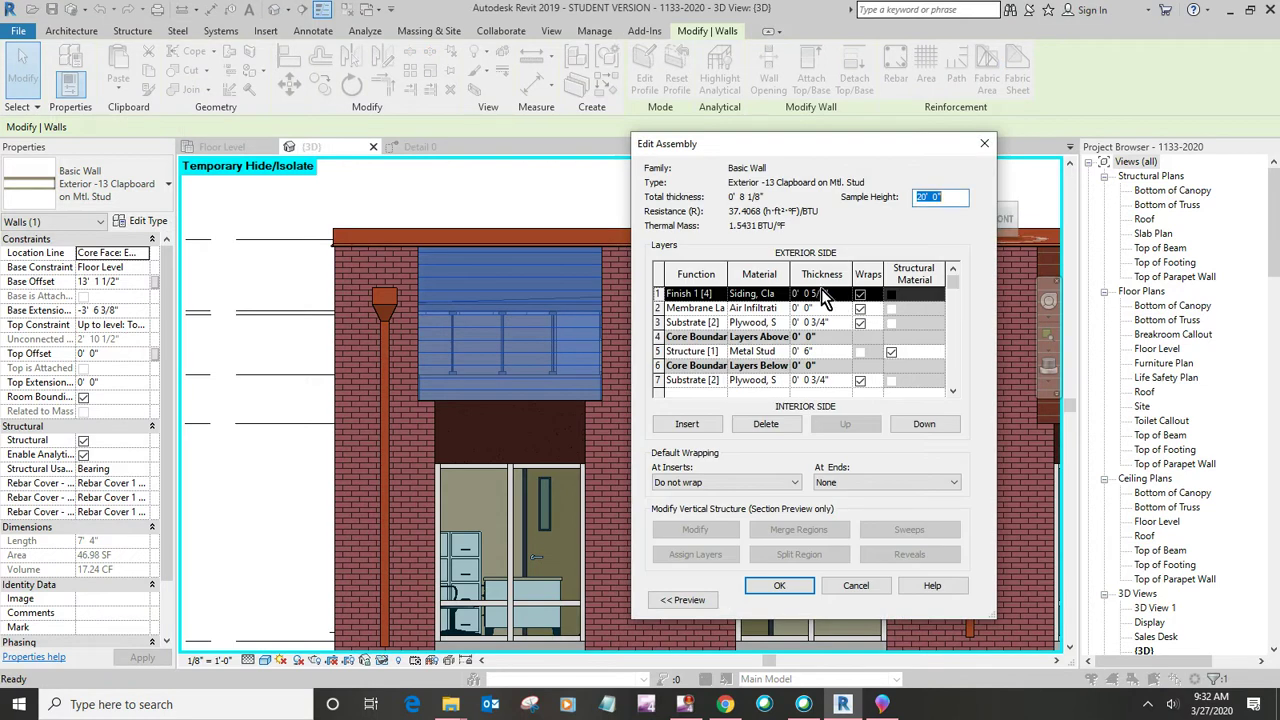
left_click(784, 296)
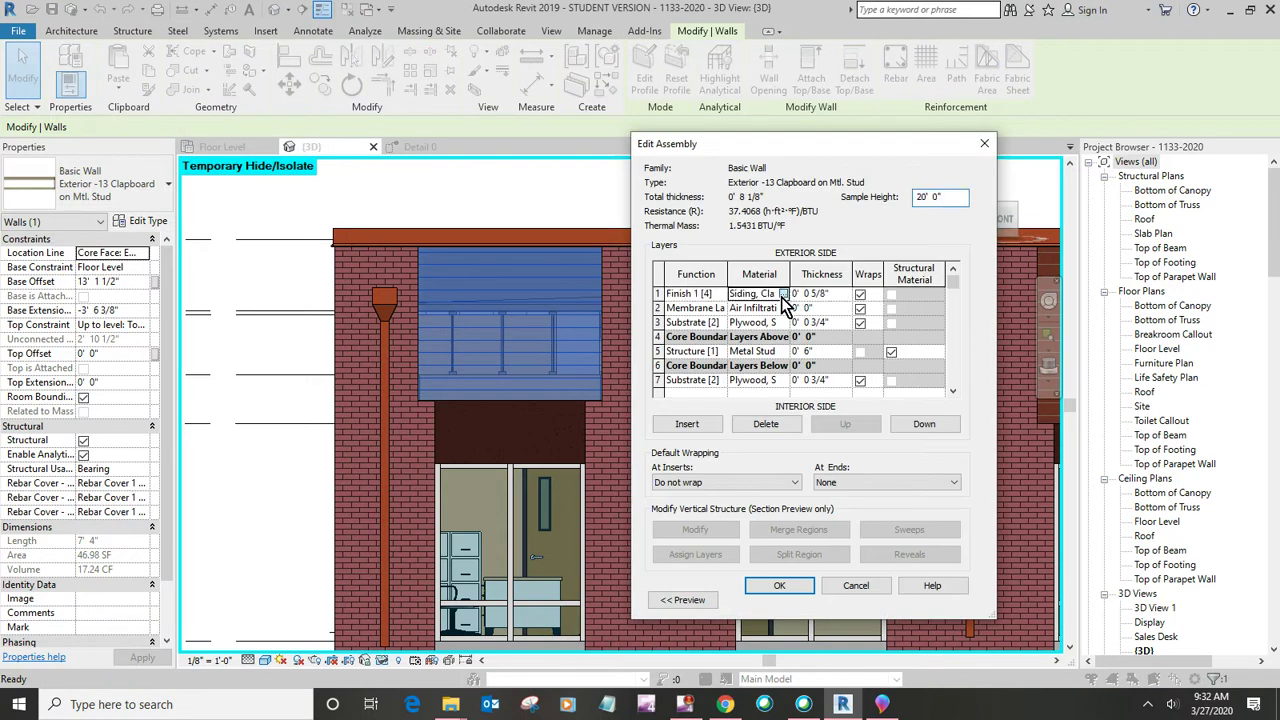
left_click(783, 295)
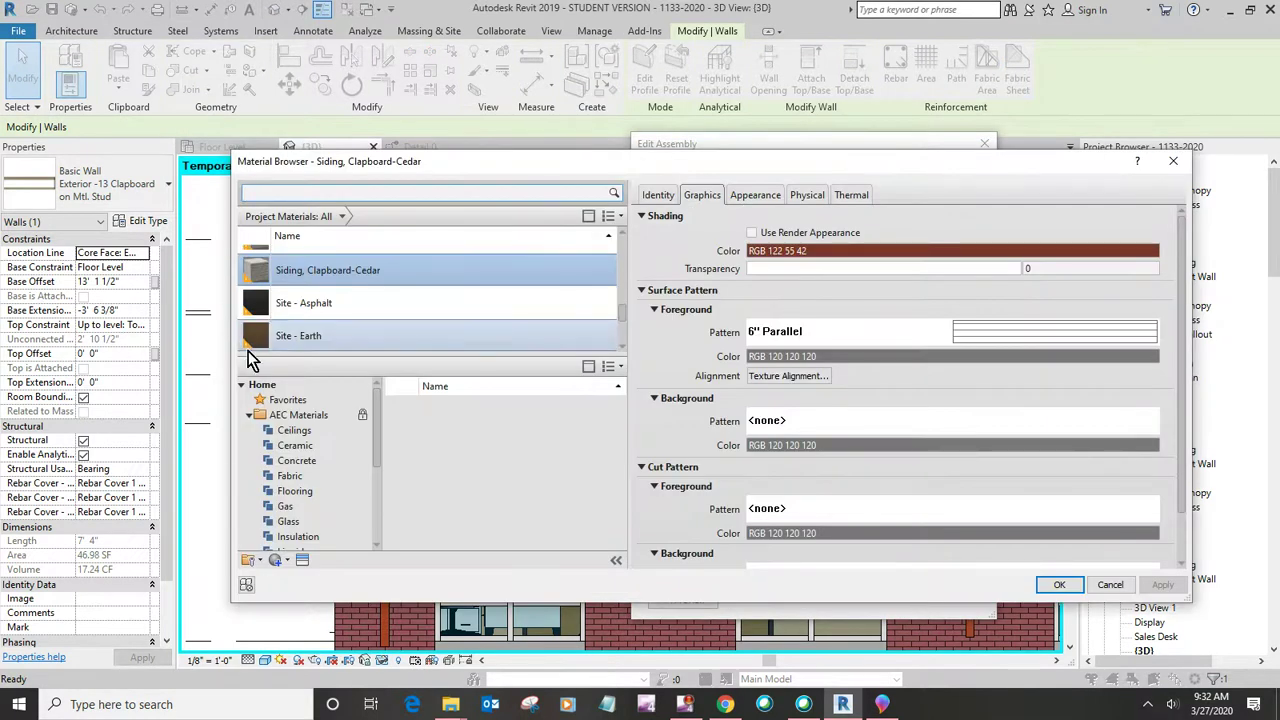
- Check Siding, Clapboard-Cedar's RGB 122 55 42 shading, then view its Horizontal 6in - Beige appearance asset
right_click(419, 265)
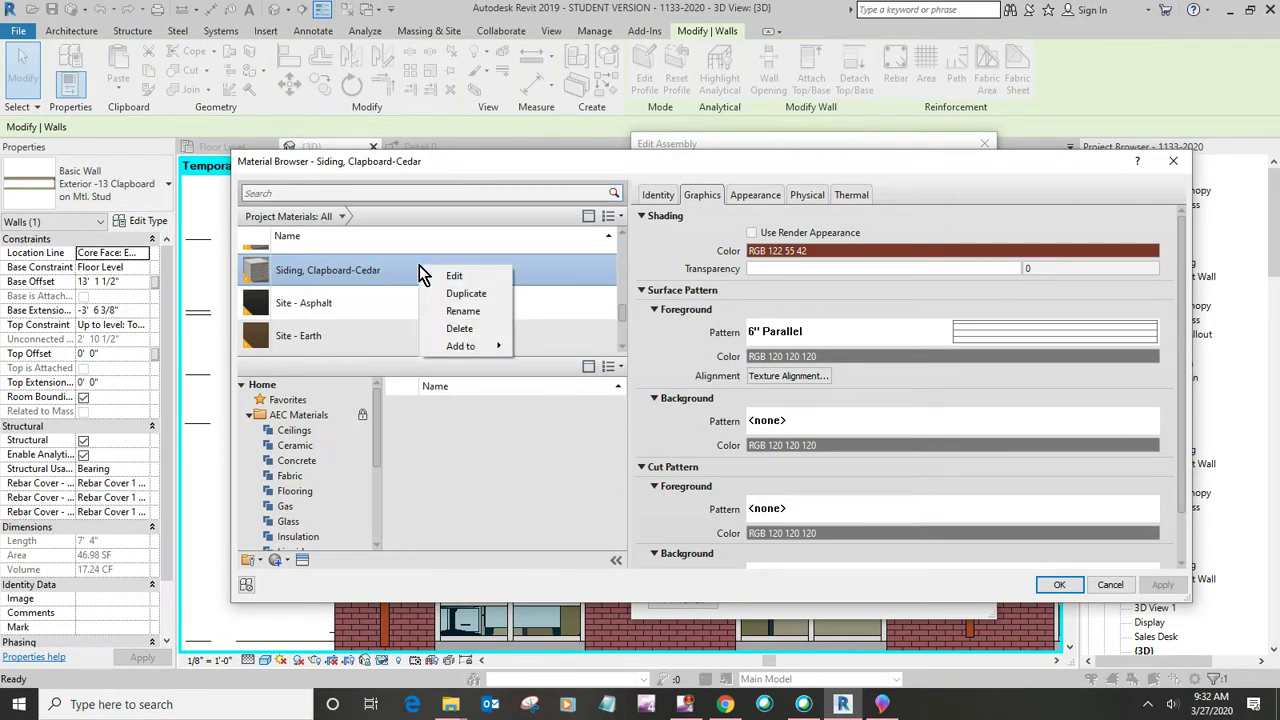
left_click(300, 275)
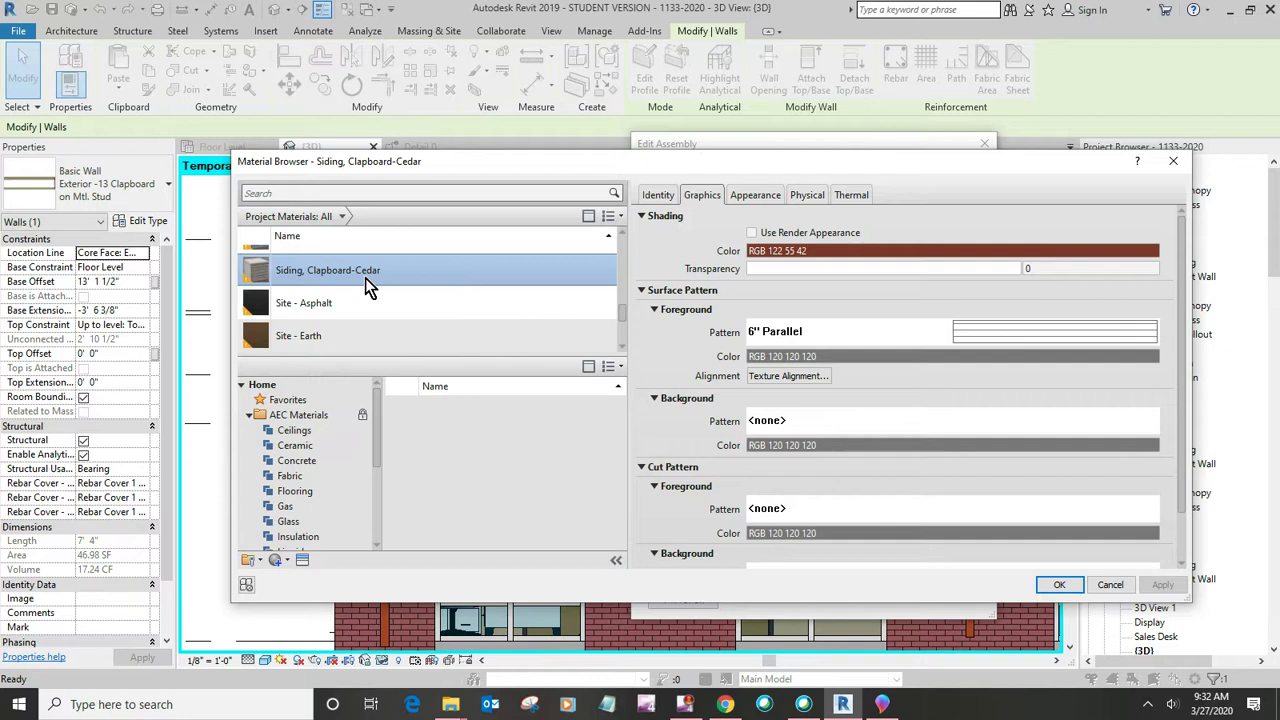
scroll(423, 279, "up", 1)
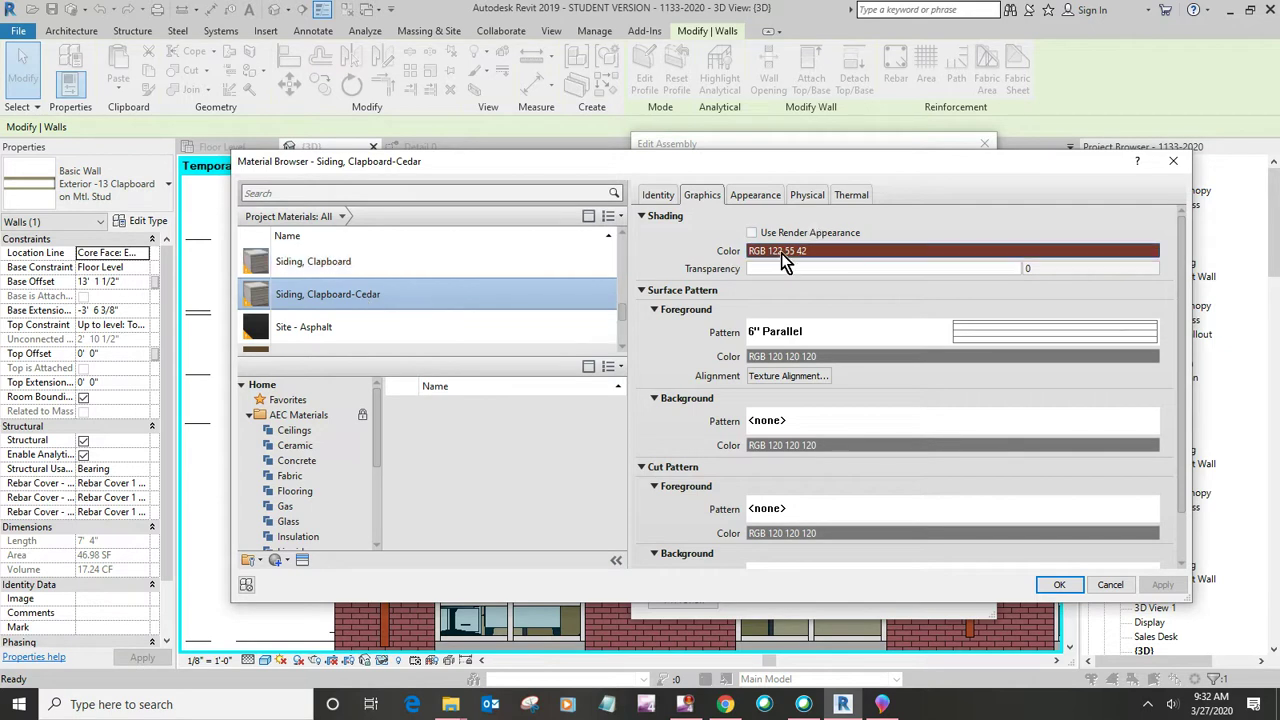
left_click(835, 250)
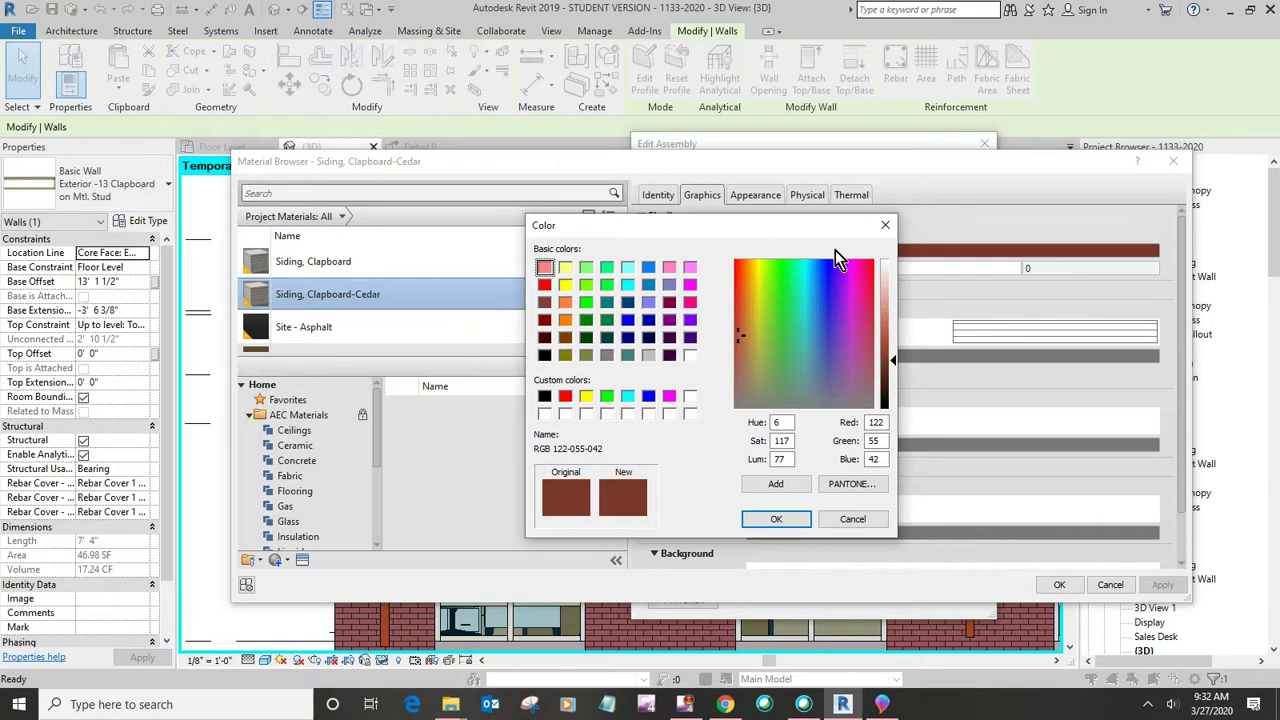
key("Escape")
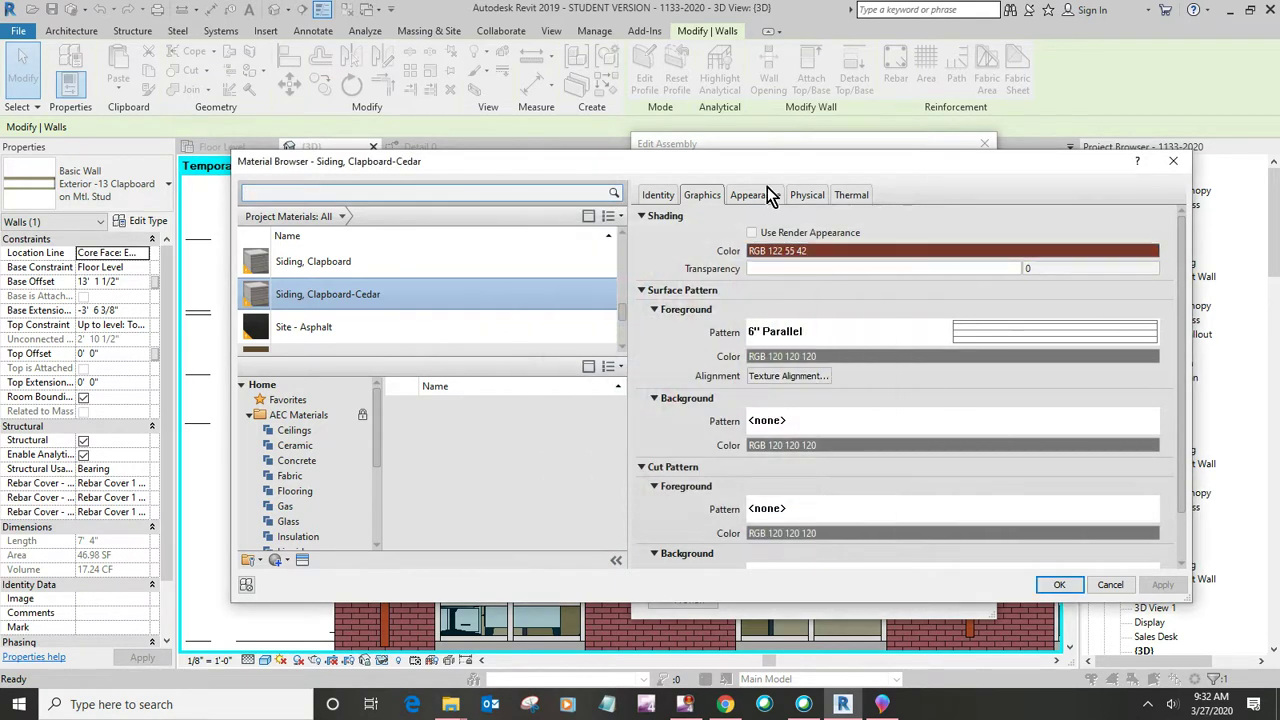
left_click(768, 195)
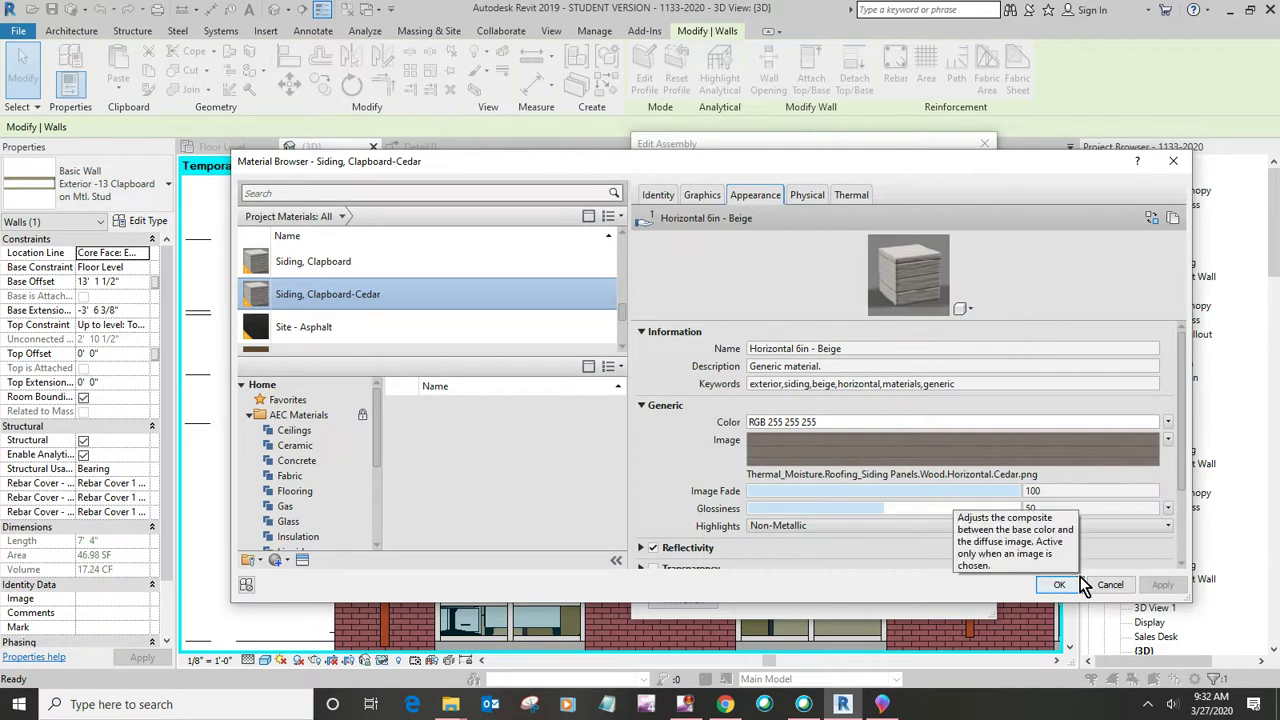
- Find the Beige siding PNG in the Mats texture folder and open it in Paint 3D
left_click(960, 475)
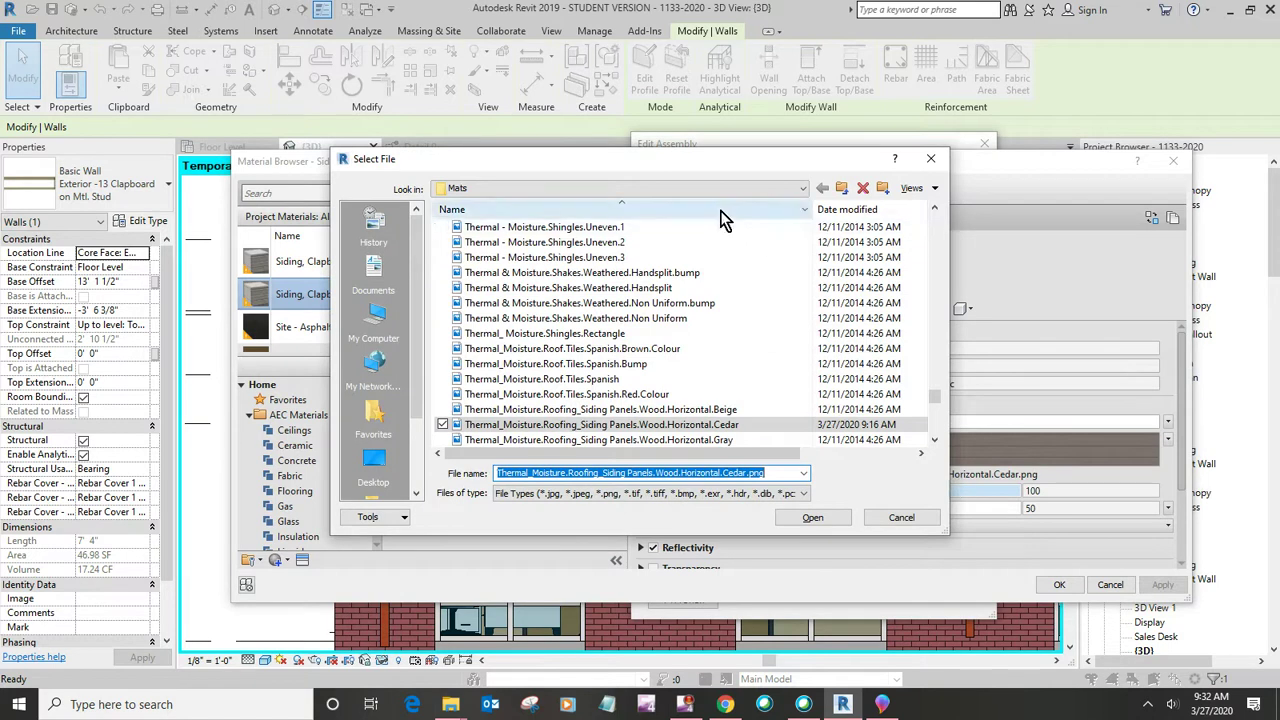
left_click(807, 195)
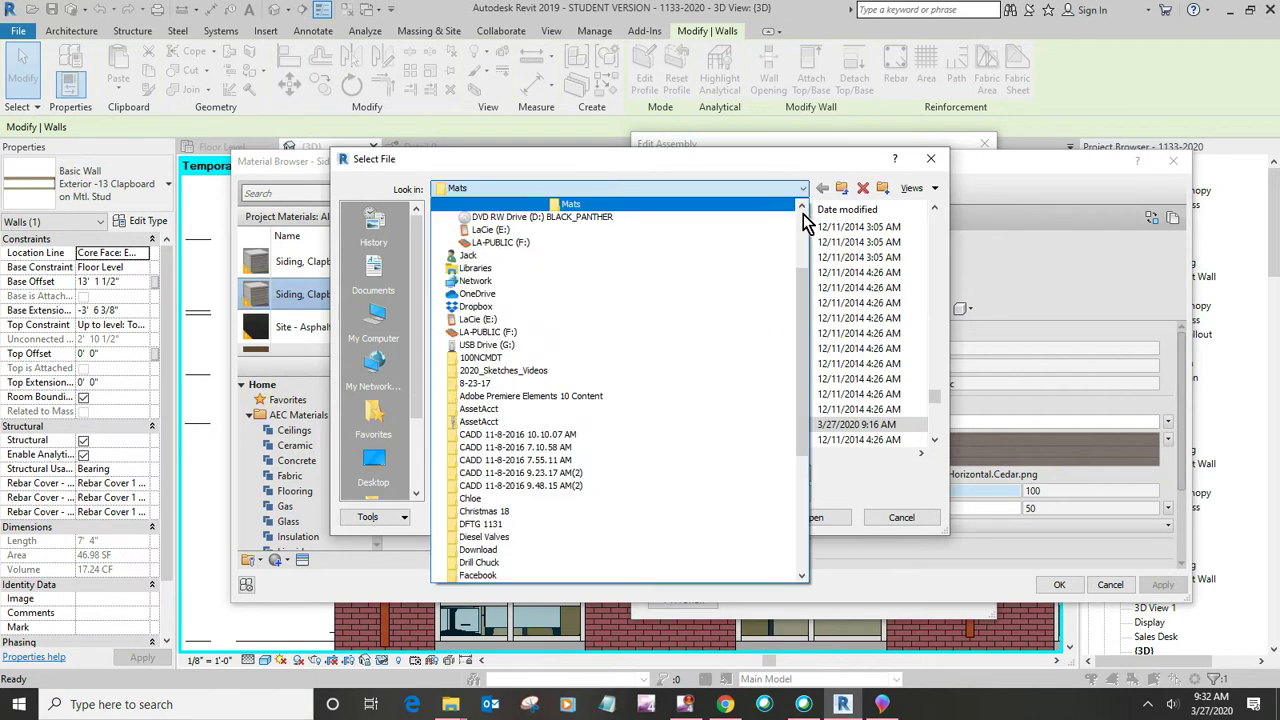
left_click_drag(800, 298, 805, 235)
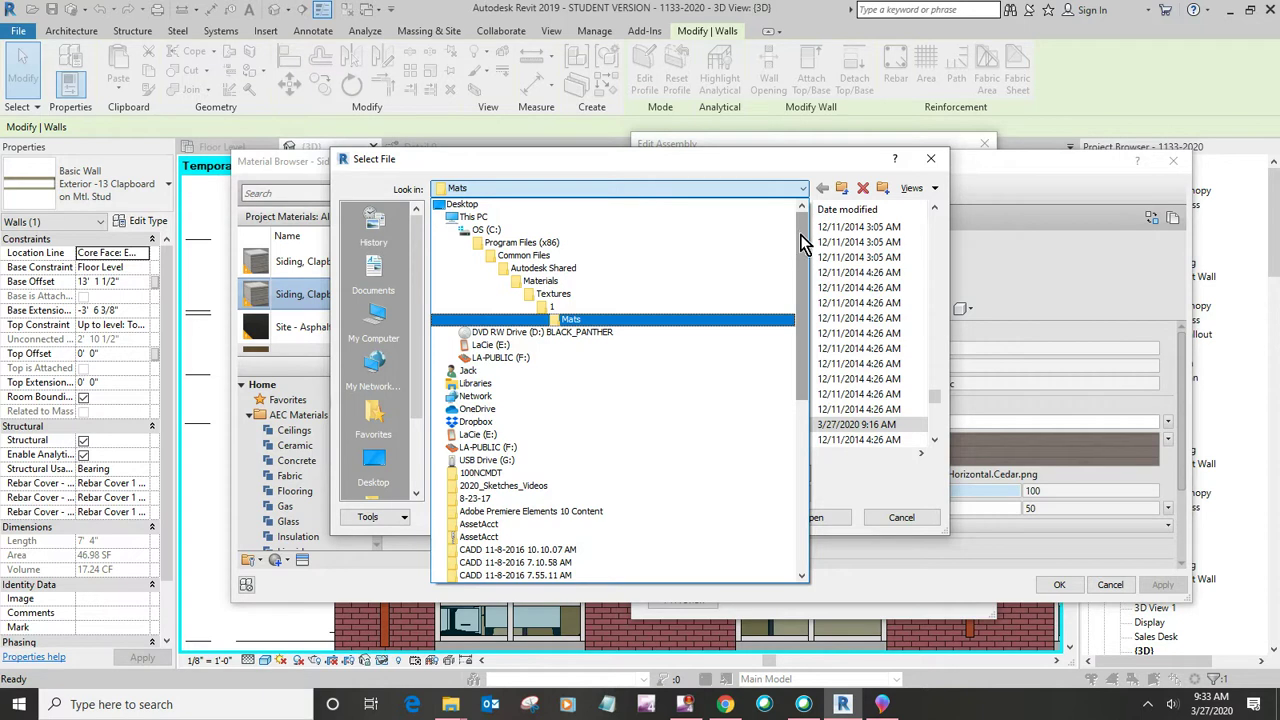
left_click(880, 245)
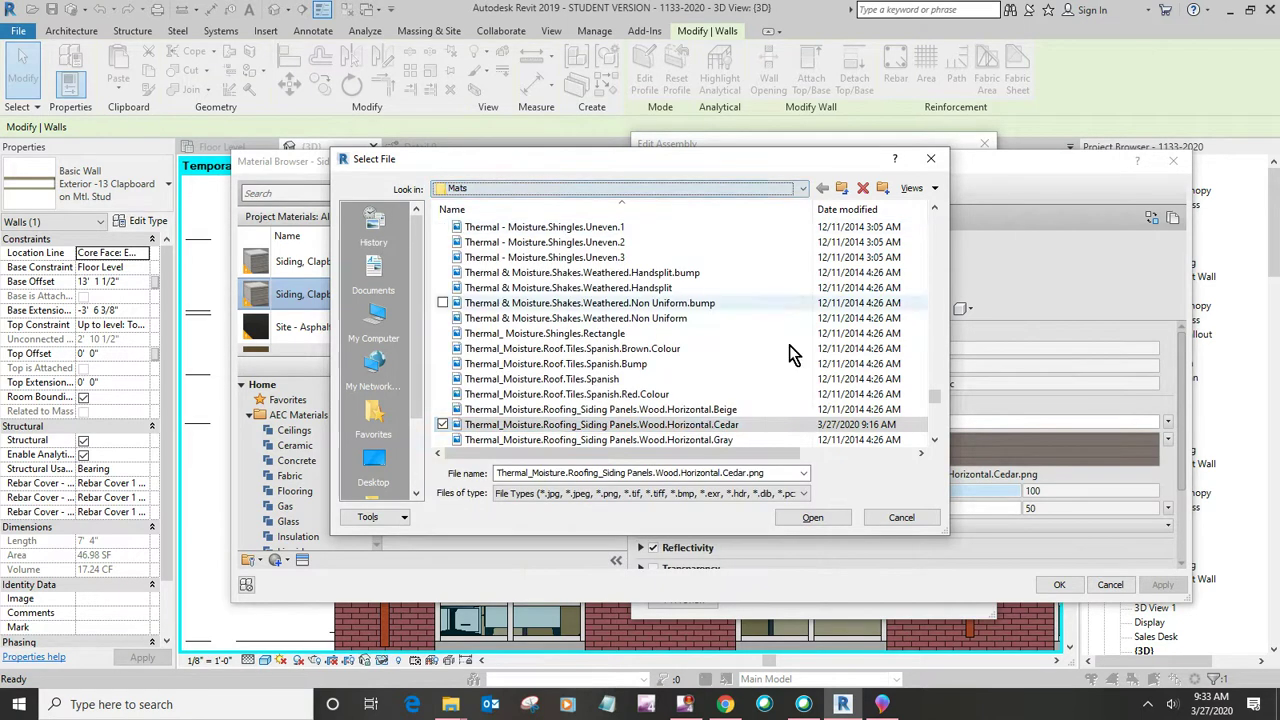
right_click(665, 411)
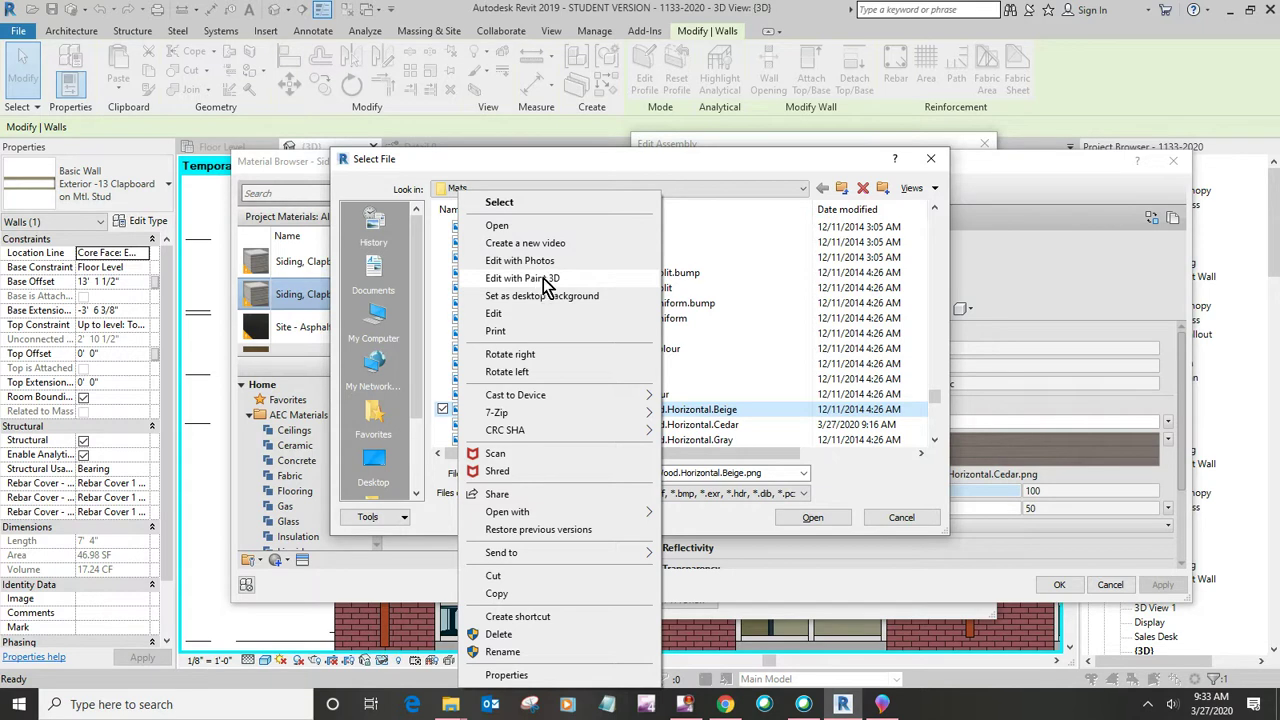
left_click(912, 521)
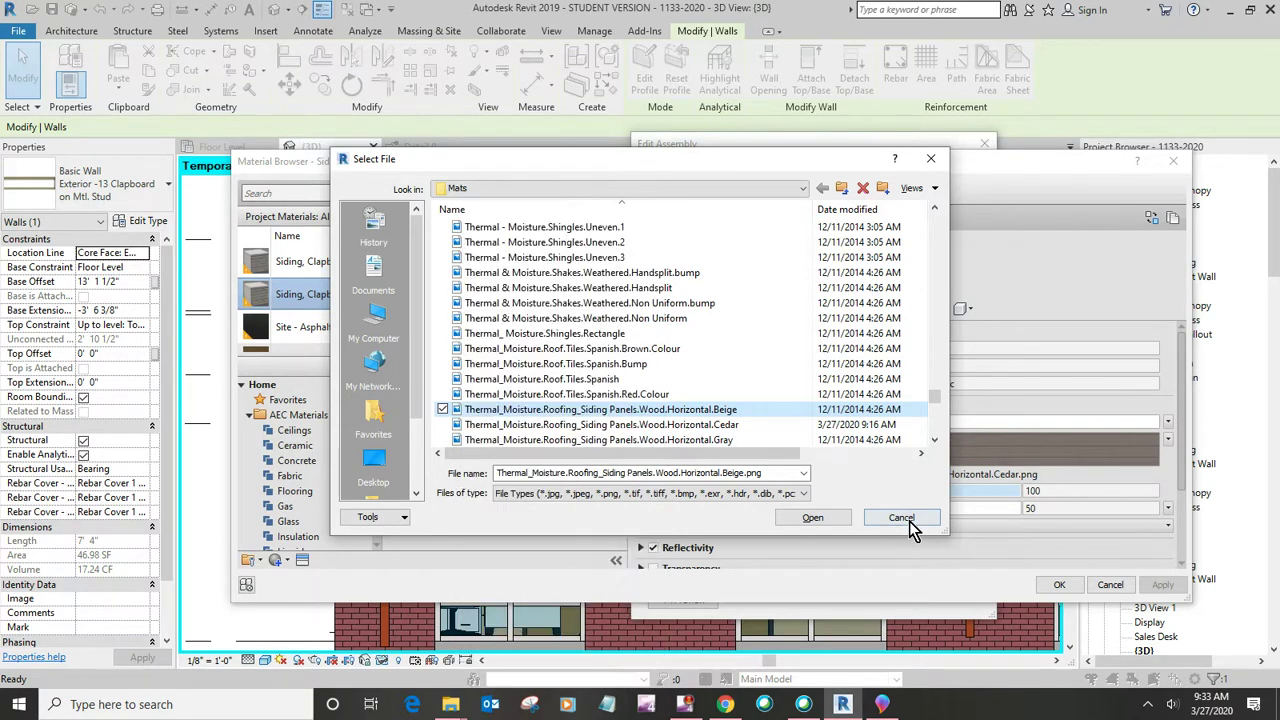
- Cancel the file chooser, material settings and layer structure dialogs unchanged, then switch to Paint 3D
left_click(912, 521)
left_click(1122, 593)
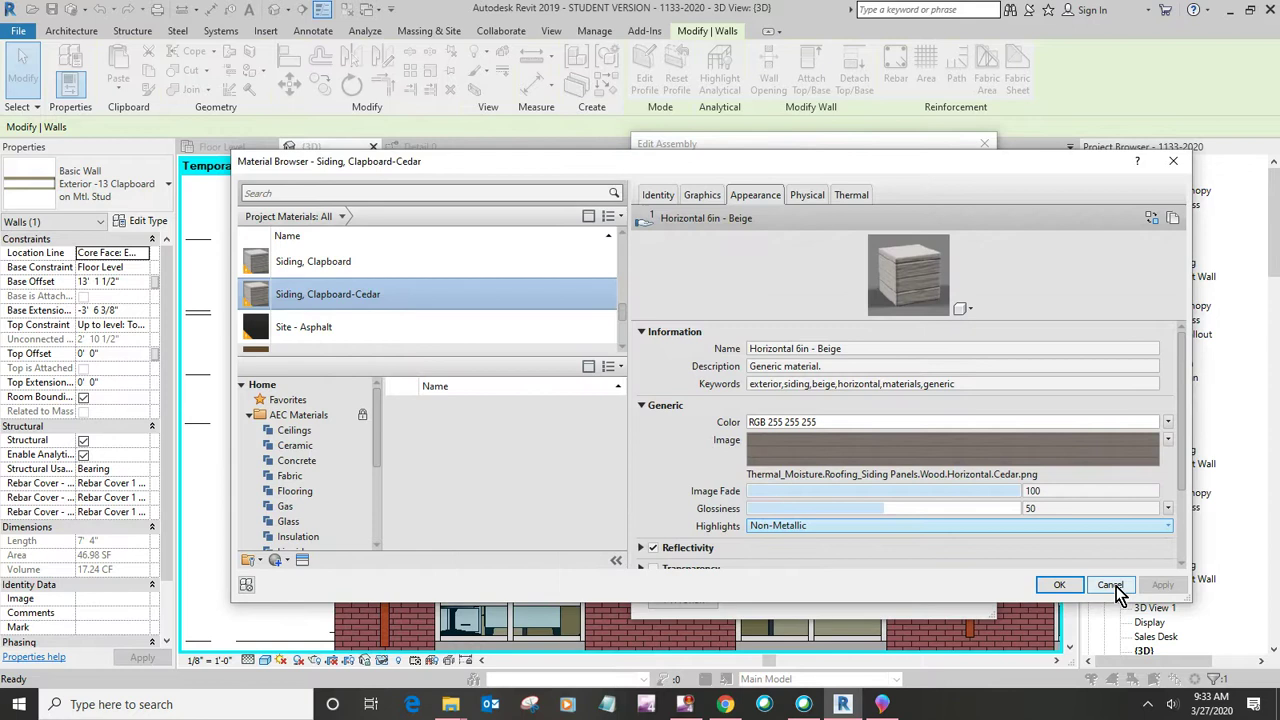
left_click(1105, 588)
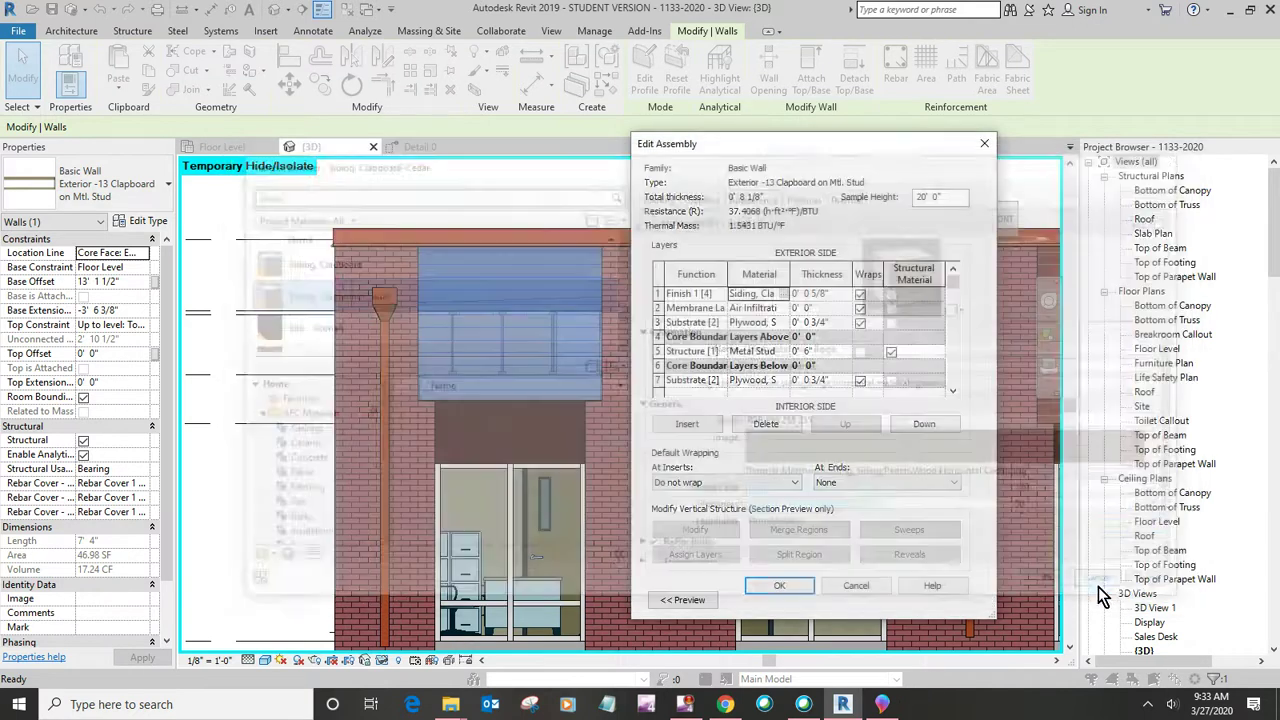
left_click(856, 586)
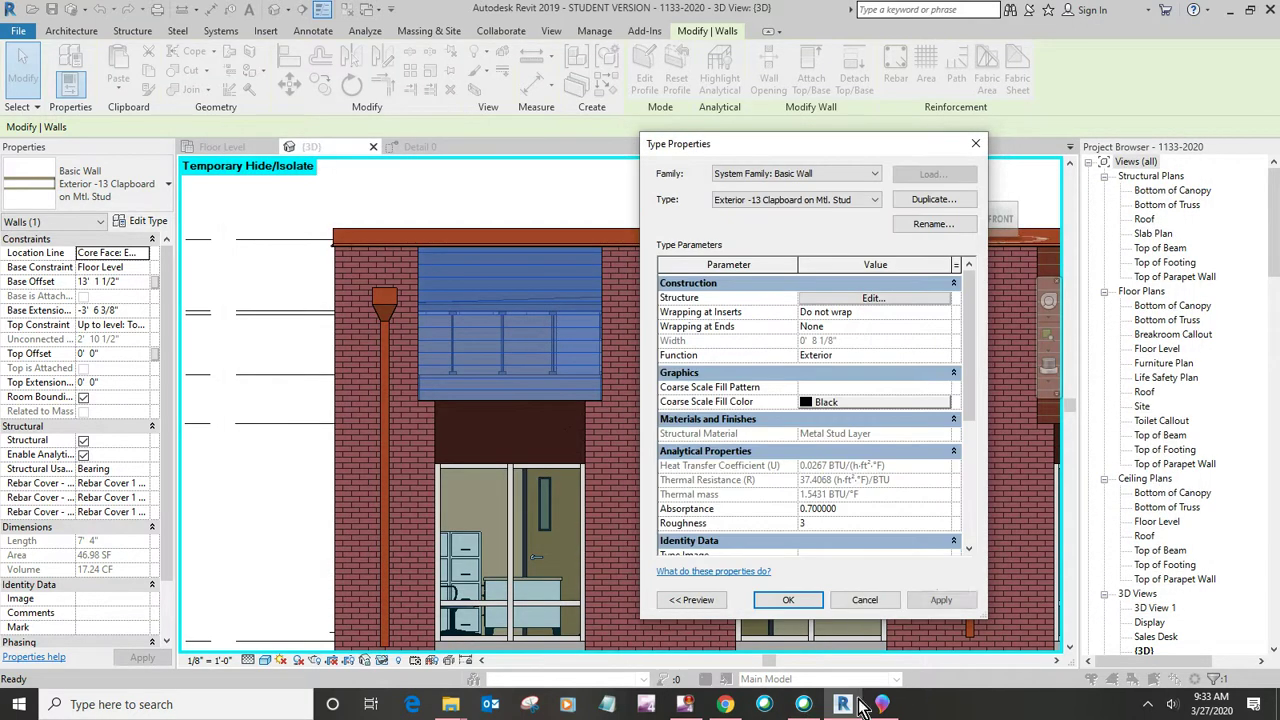
left_click(880, 704)
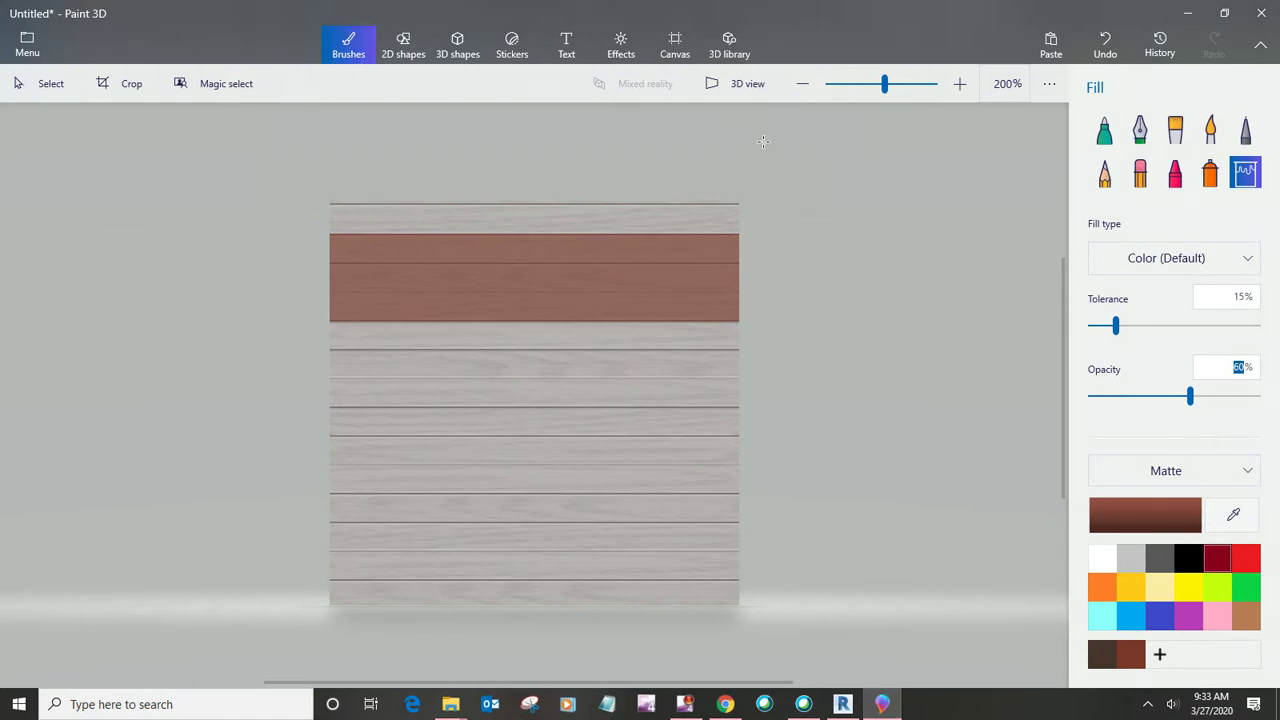
- Undo the brown fill on the two planks and reselect the saved 7a372a cedar colour
key("ctrl+z")
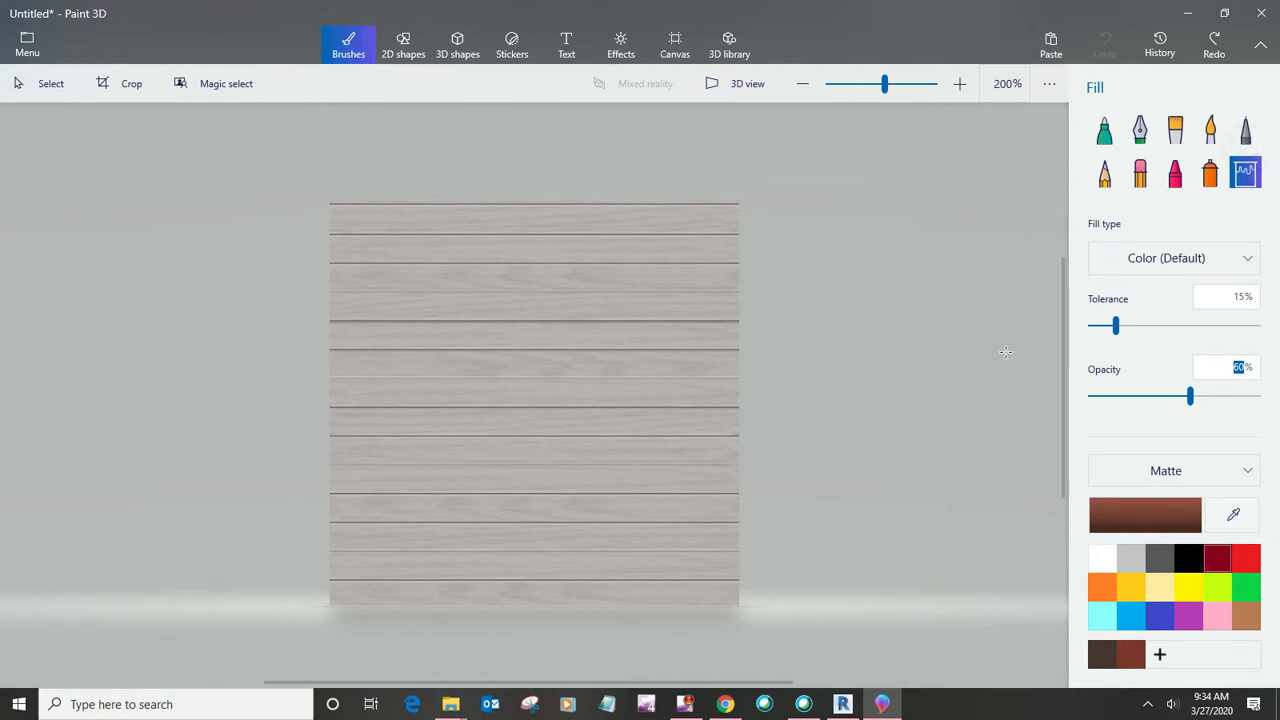
left_click(1133, 655)
left_click(1158, 656)
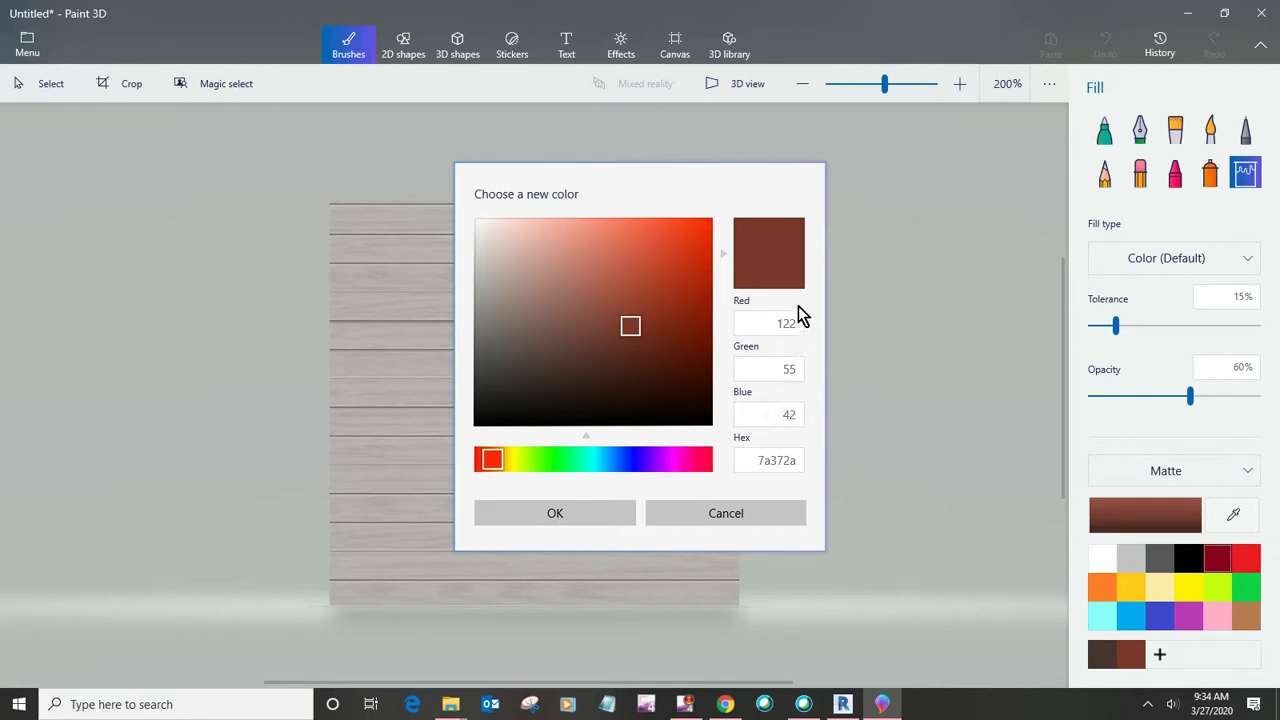
left_click(705, 513)
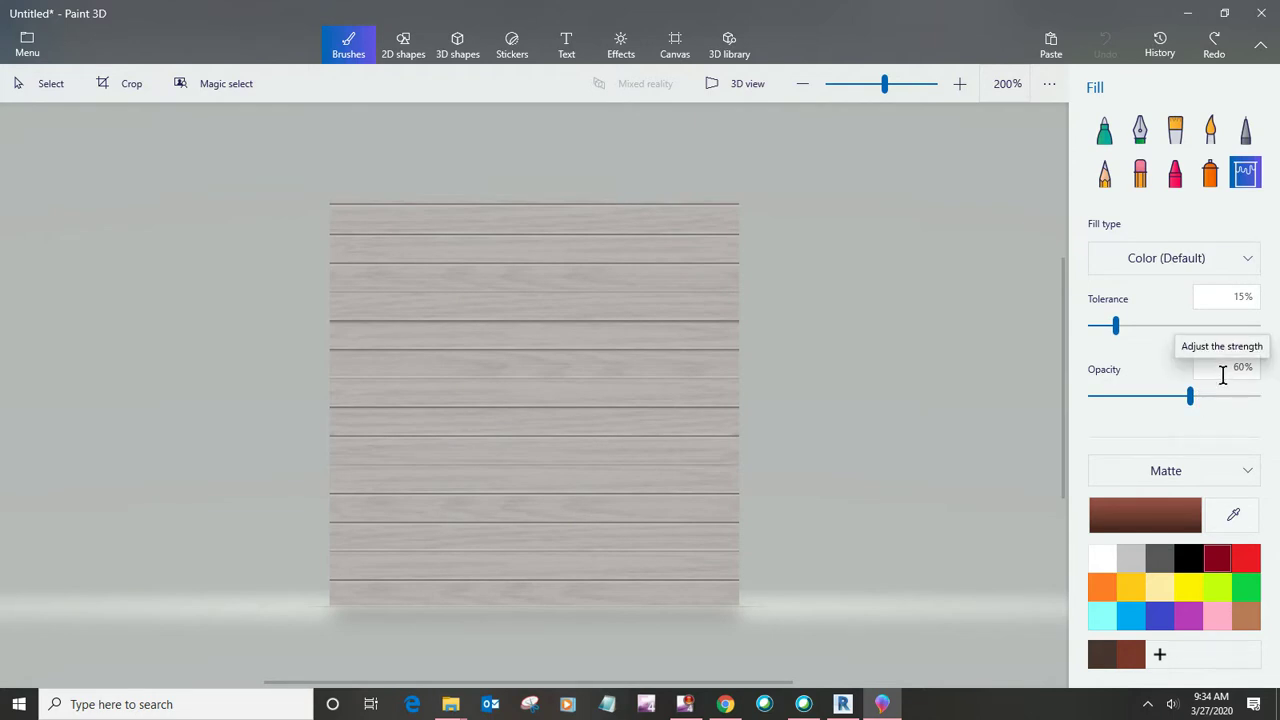
- Fill each siding plank, top to bottom, with 7a372a at 60% opacity
left_click(492, 217)
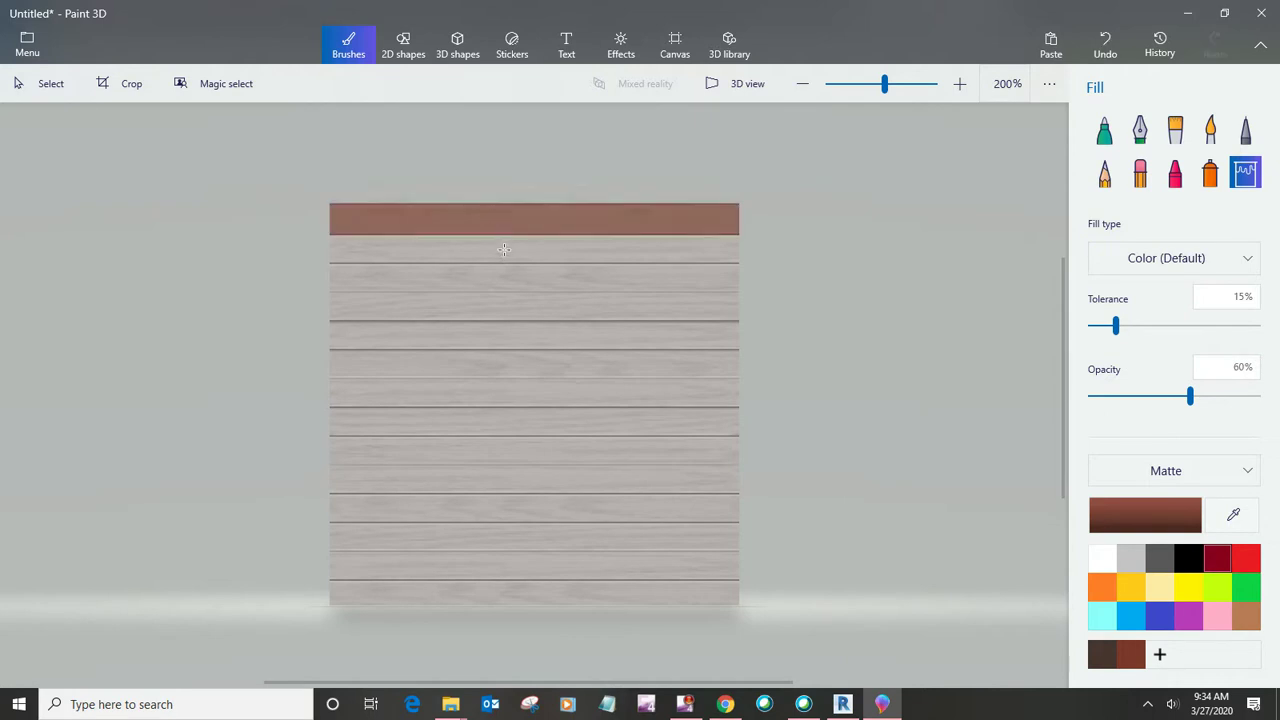
left_click(504, 250)
left_click(499, 300)
left_click(492, 340)
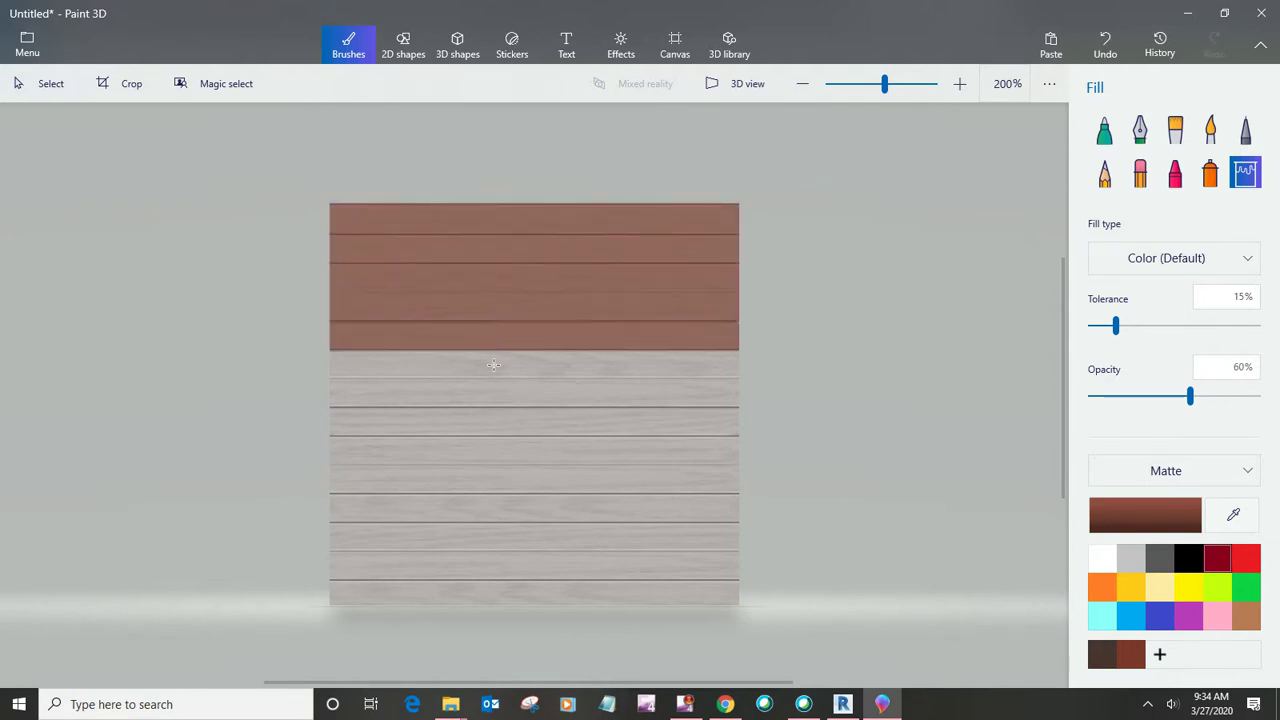
left_click(491, 366)
left_click(490, 420)
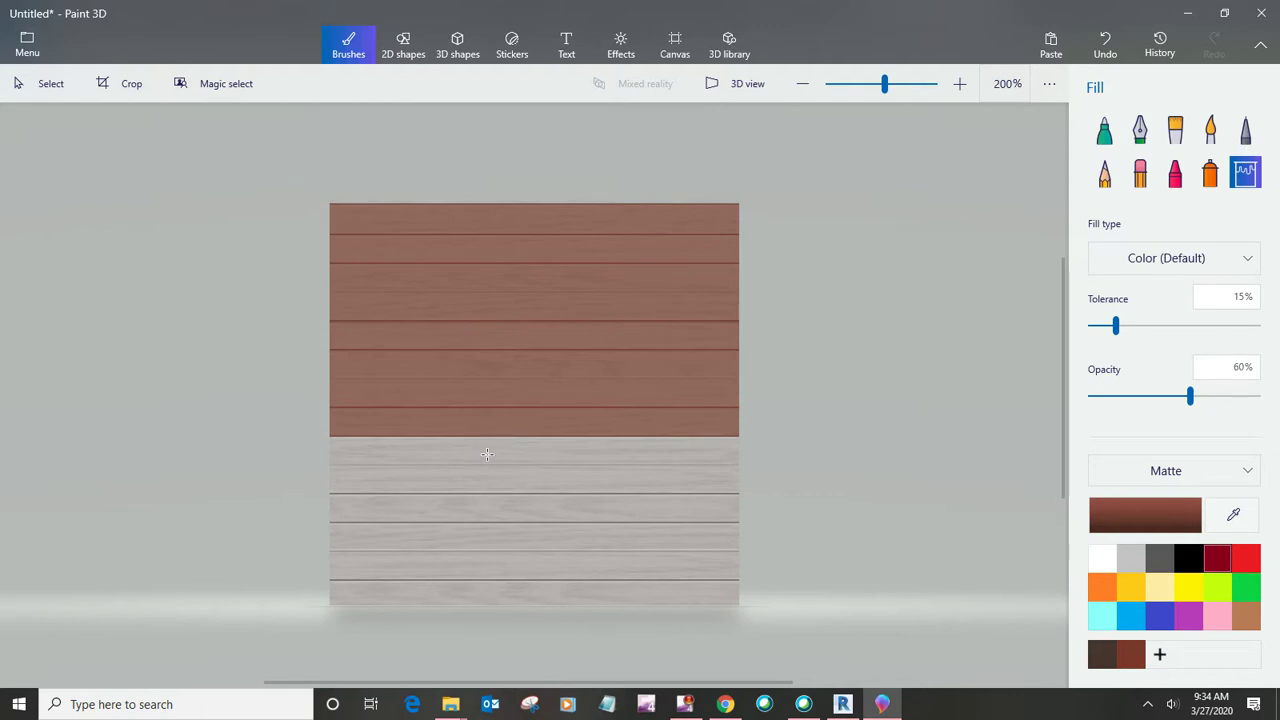
left_click(487, 454)
left_click(482, 508)
left_click(480, 536)
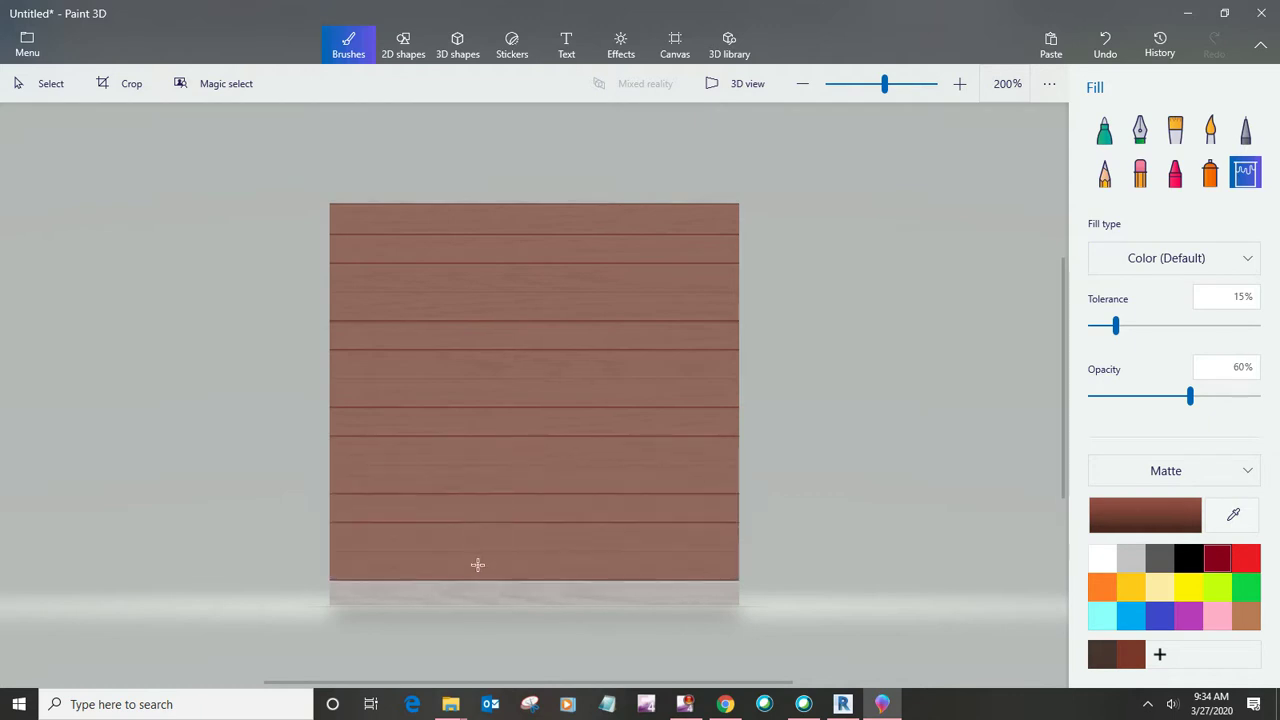
left_click(476, 597)
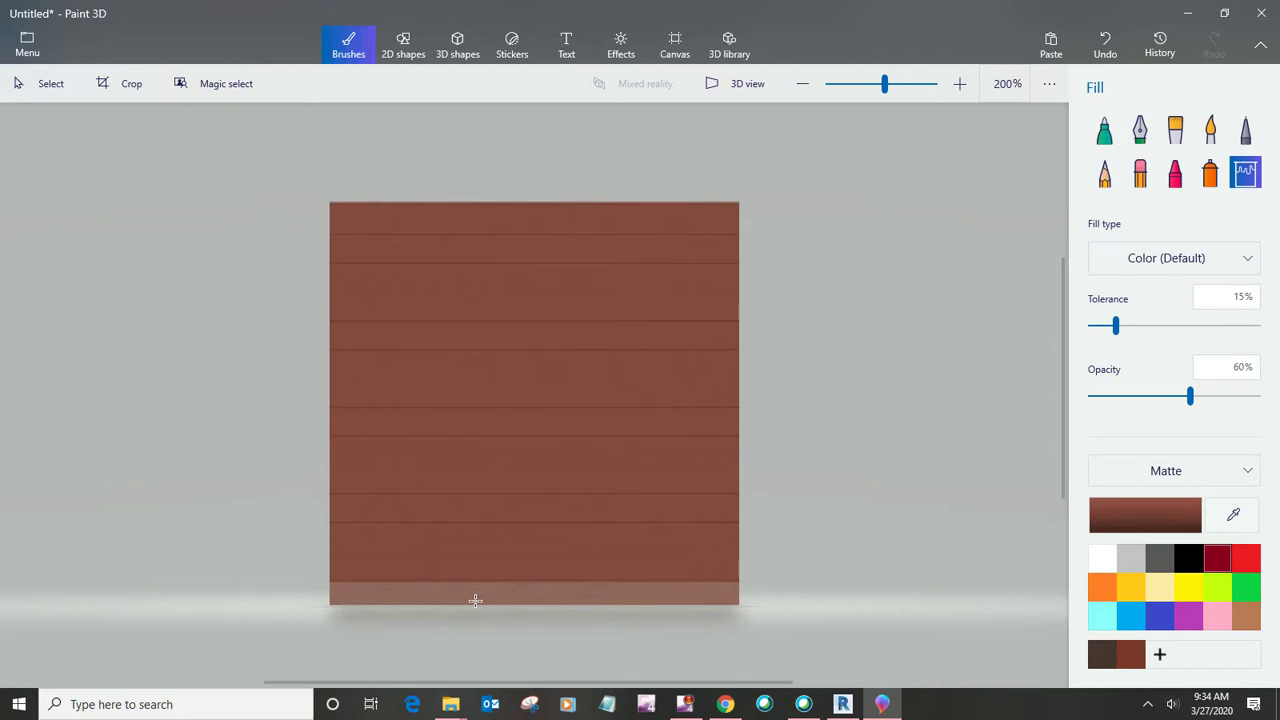
- Undo the bottom strip's fill and the extra darker plank fill, then inspect the tinted texture
key("ctrl+z")
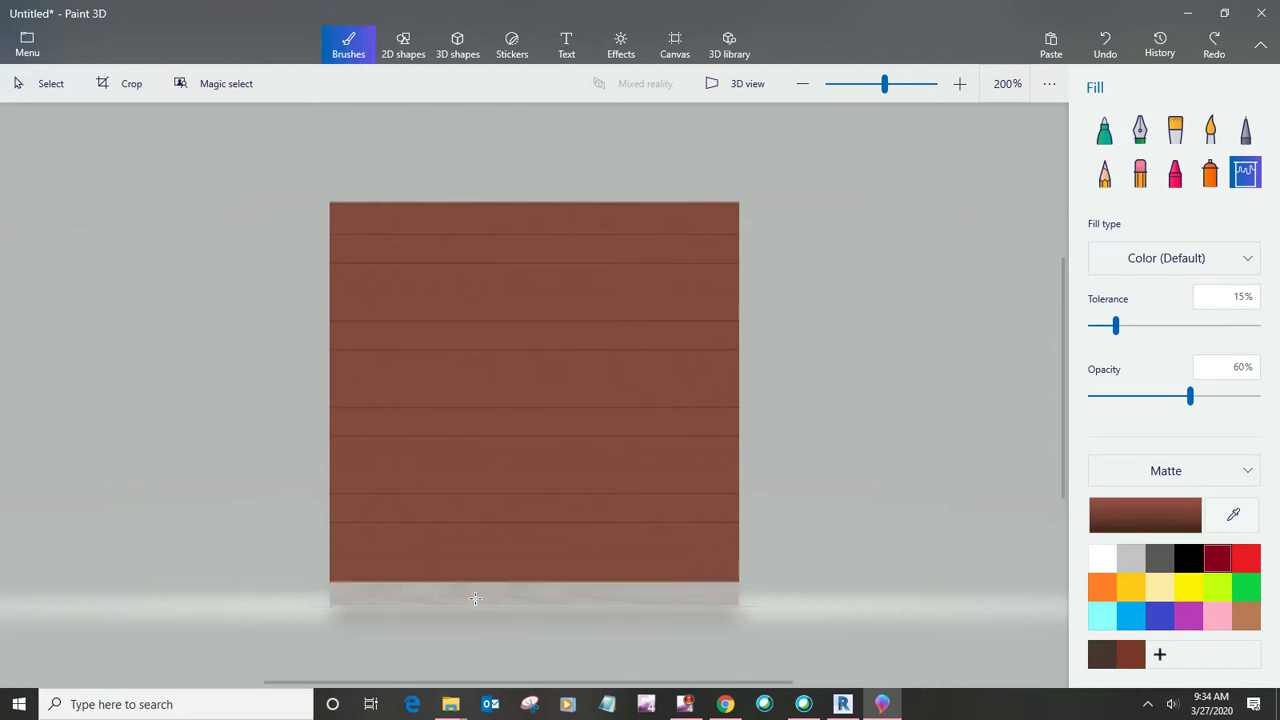
key("ctrl+z")
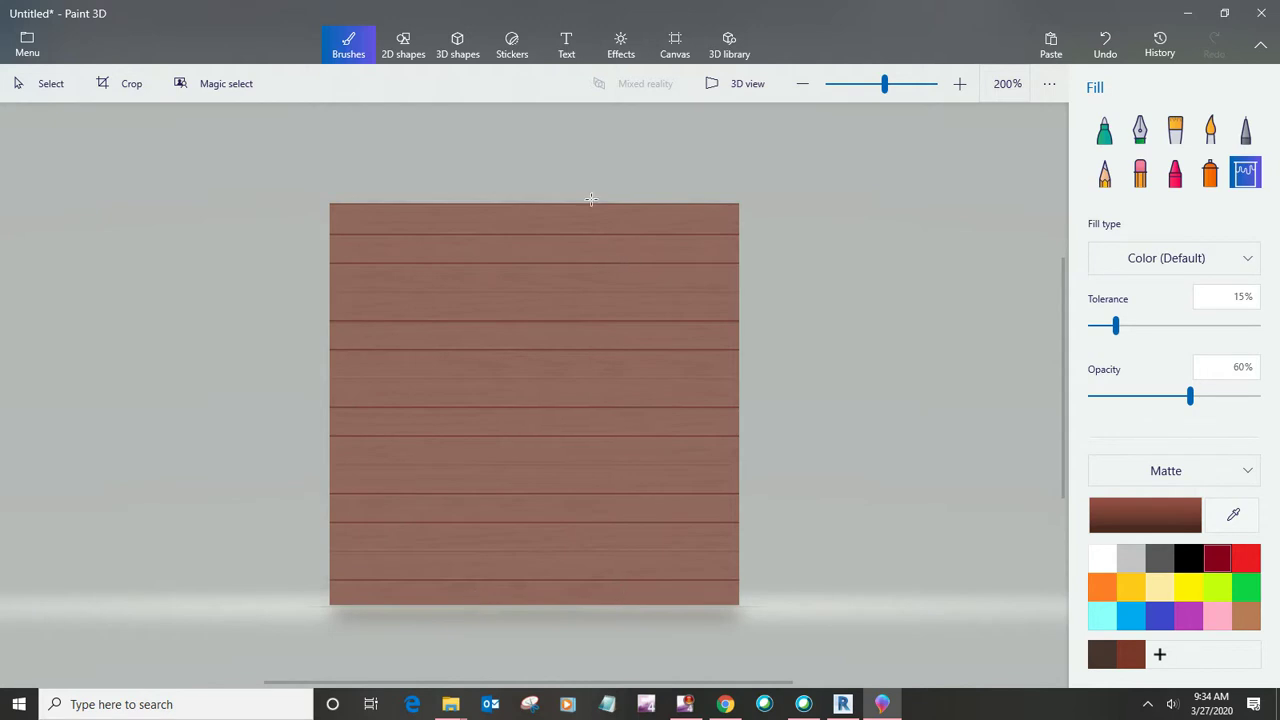
scroll(591, 200, "up", 5)
scroll(591, 200, "up", 1)
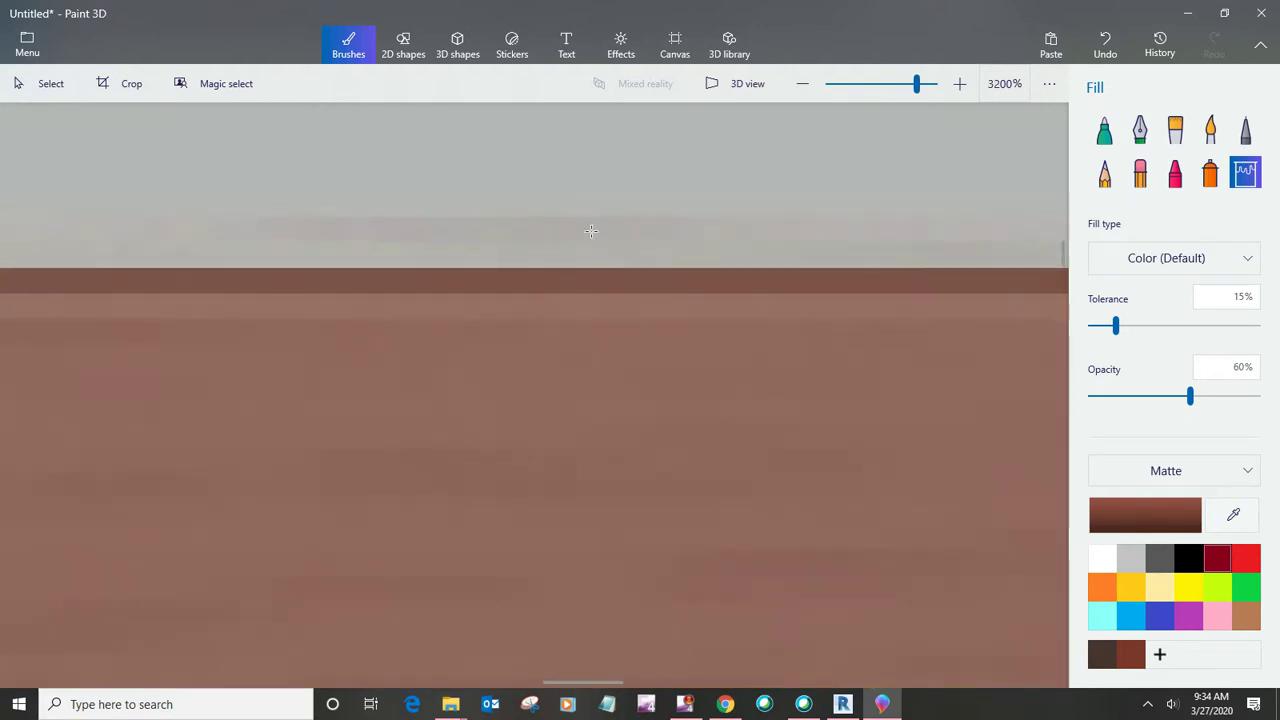
scroll(591, 225, "down", 5)
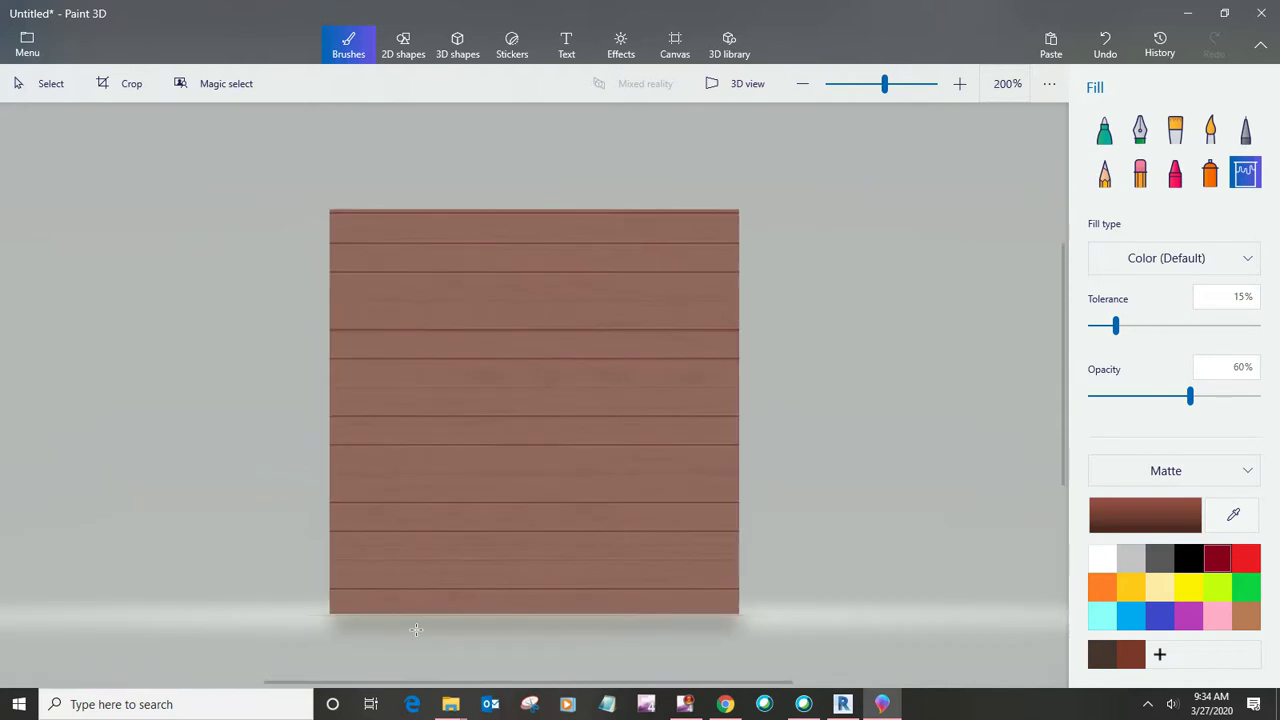
scroll(350, 635, "up", 2)
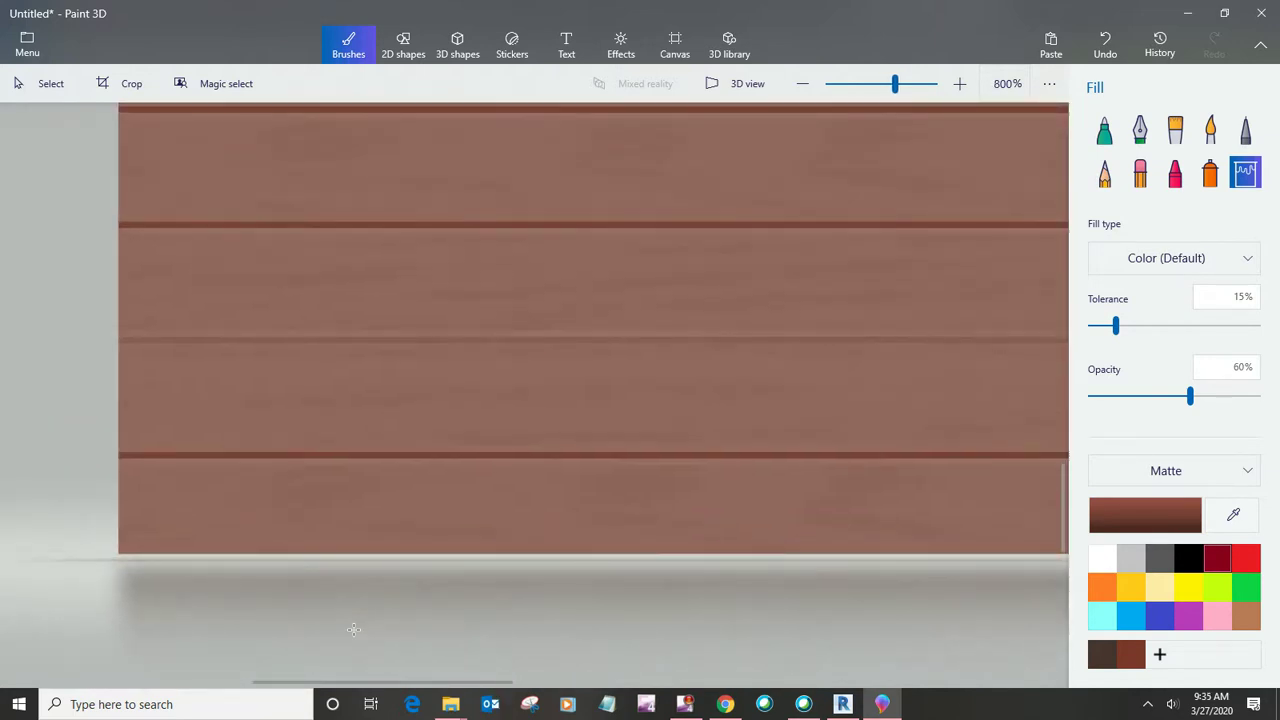
scroll(353, 629, "down", 3)
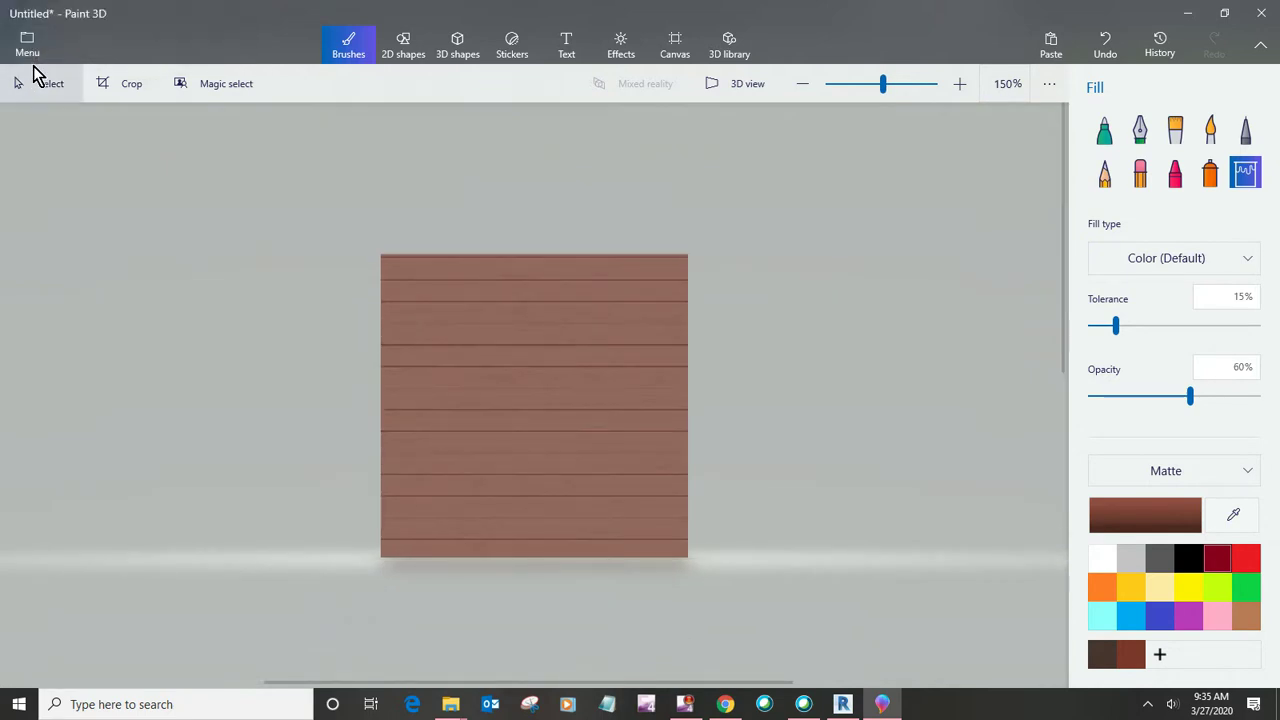
- Save a copy of the recoloured texture as an image named Thermal_Moisture.Roofing_Siding Panels.Wood.Horizontal.Cedar.png
left_click(33, 55)
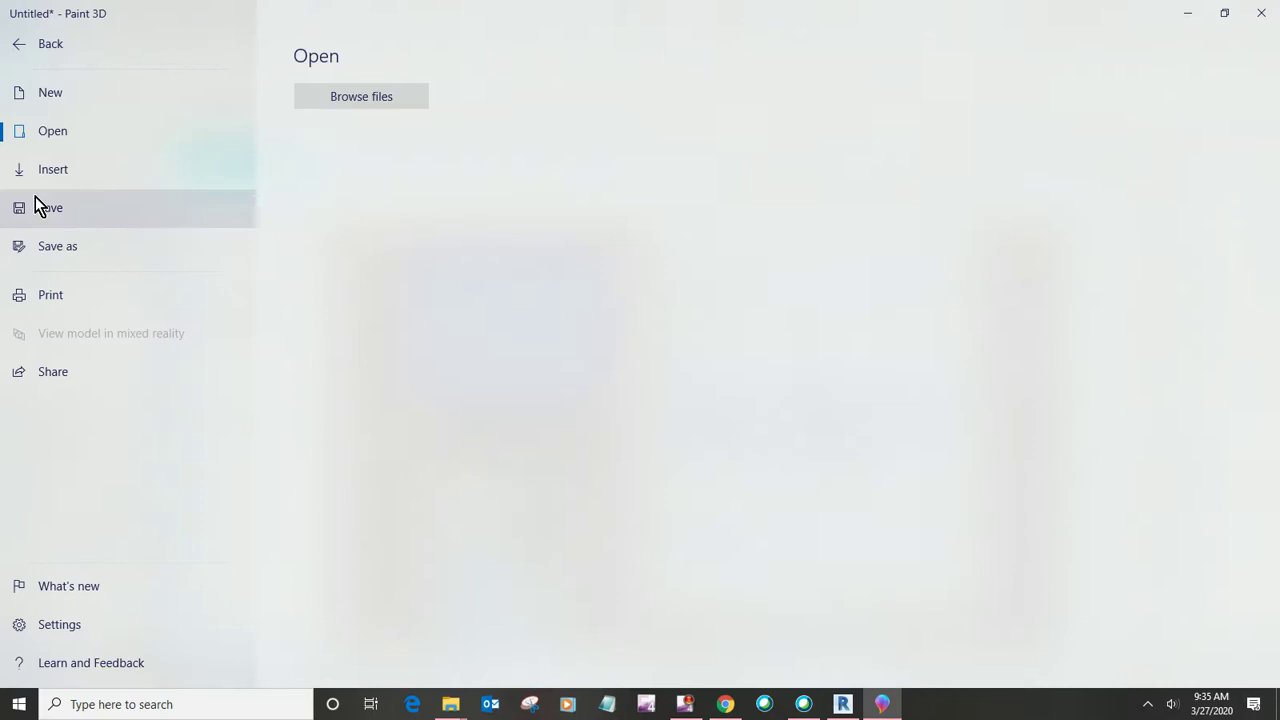
left_click(38, 248)
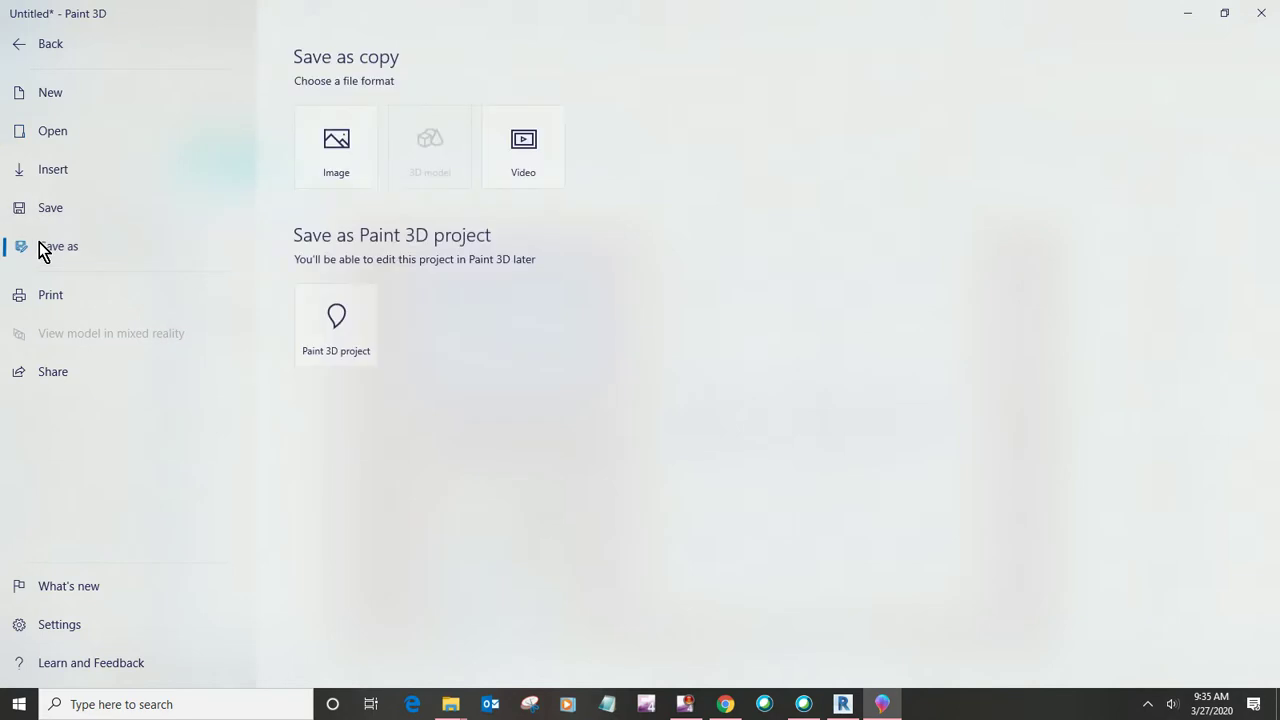
left_click(367, 145)
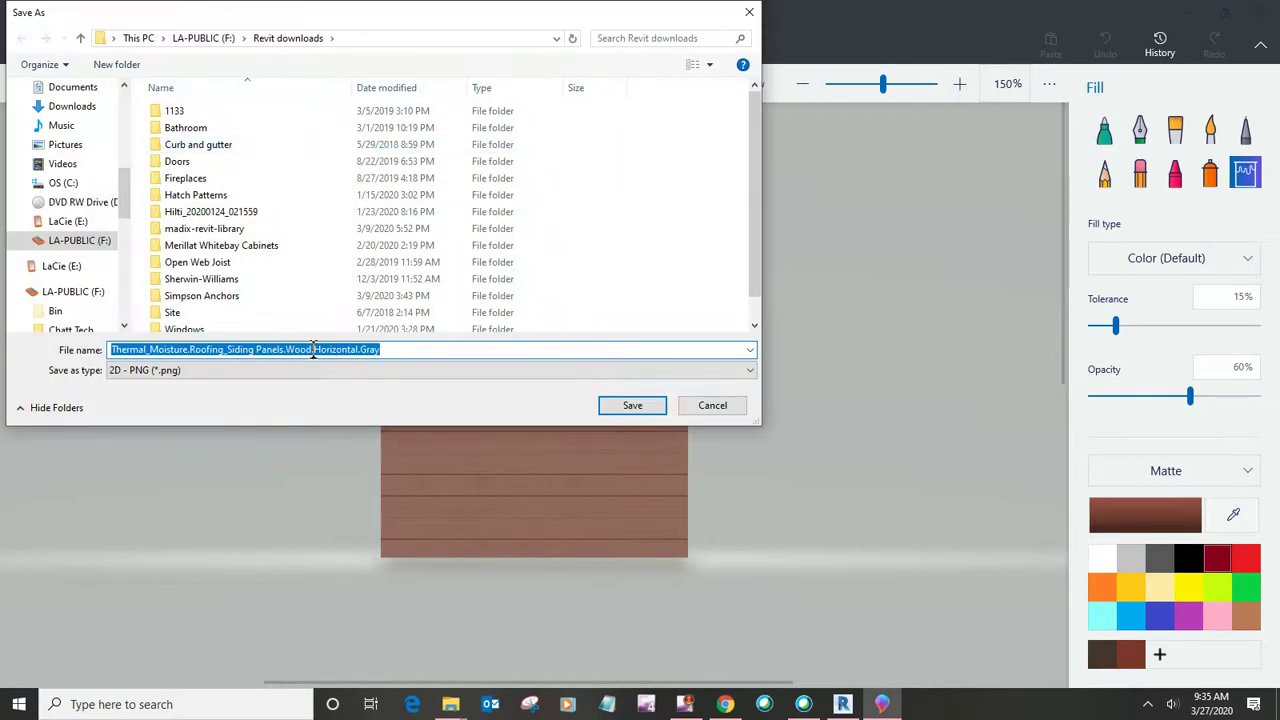
left_click(428, 350)
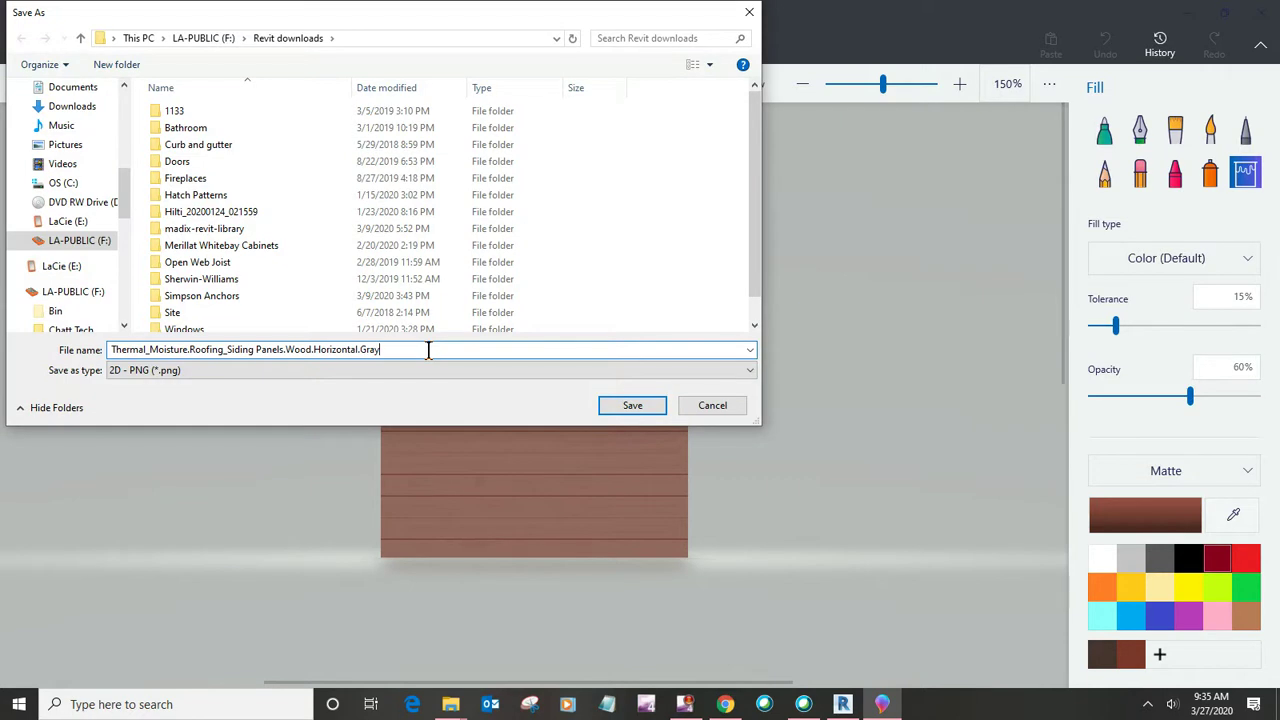
key("BackSpace")
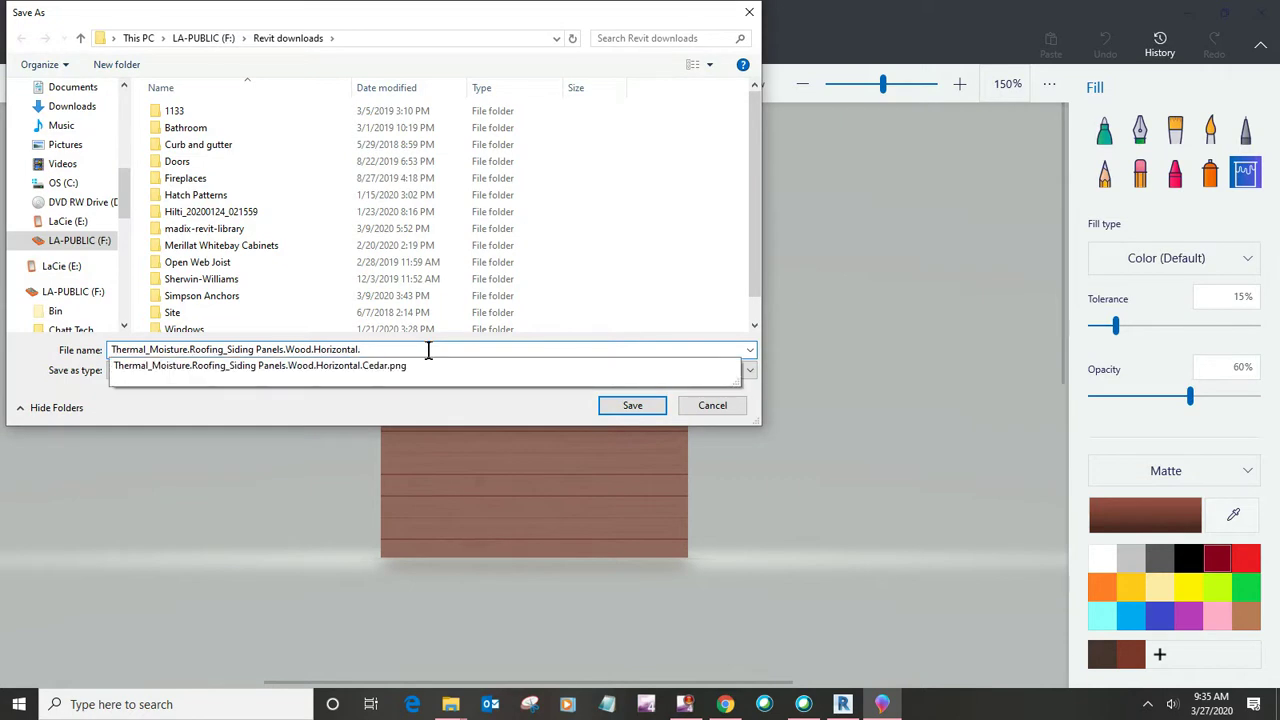
left_click(374, 368)
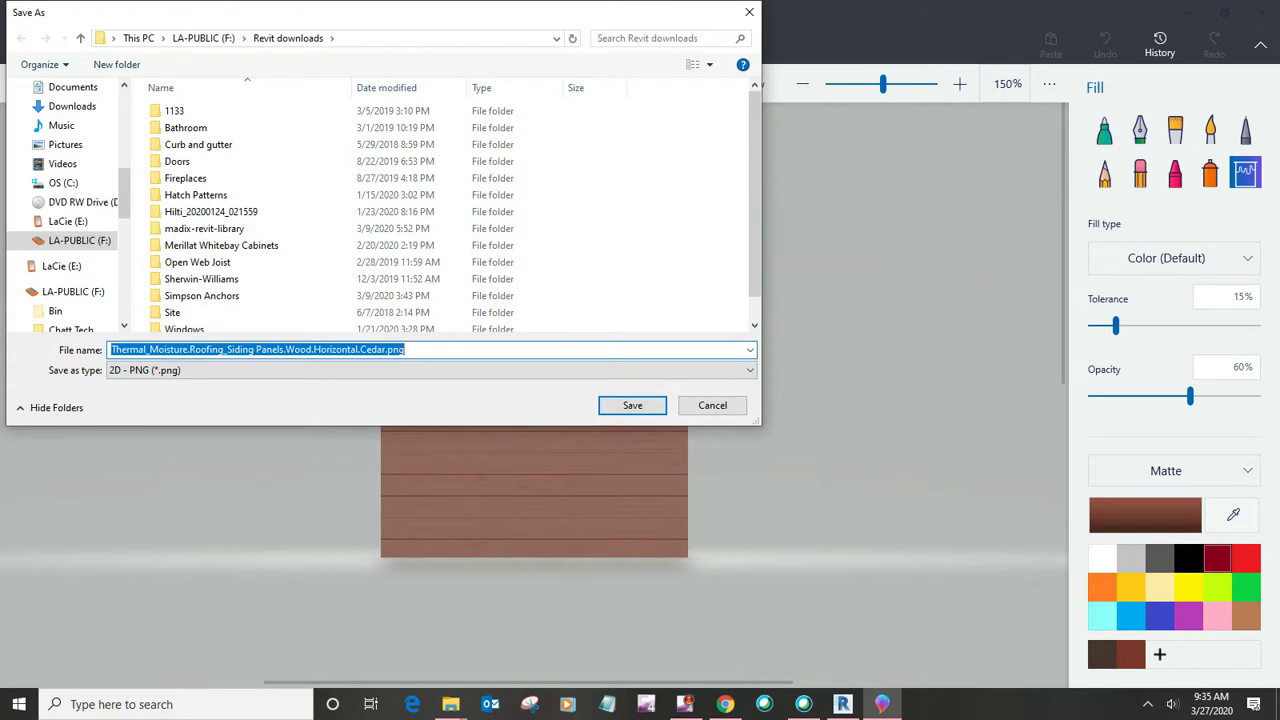
- Save the cedar PNG over the existing file, dismiss the rating prompt and minimize Paint 3D
left_click_drag(1279, 64, 763, 30)
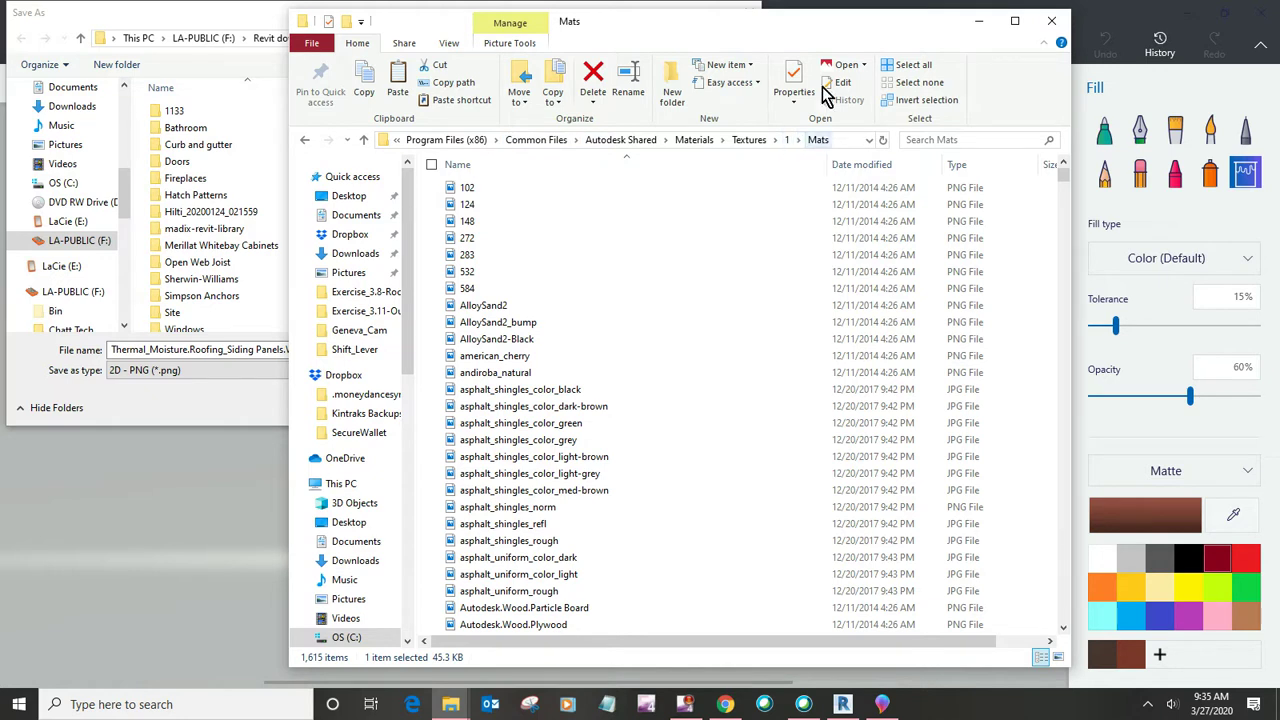
left_click_drag(812, 22, 1279, 20)
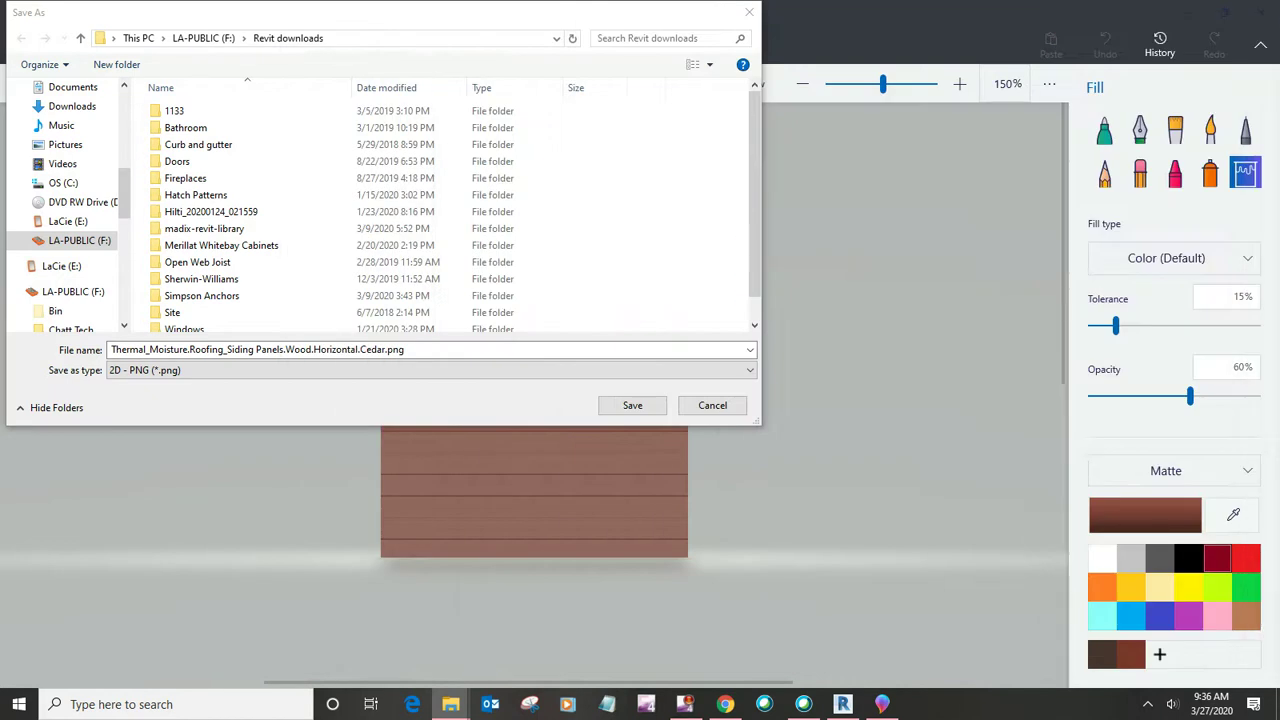
left_click(632, 408)
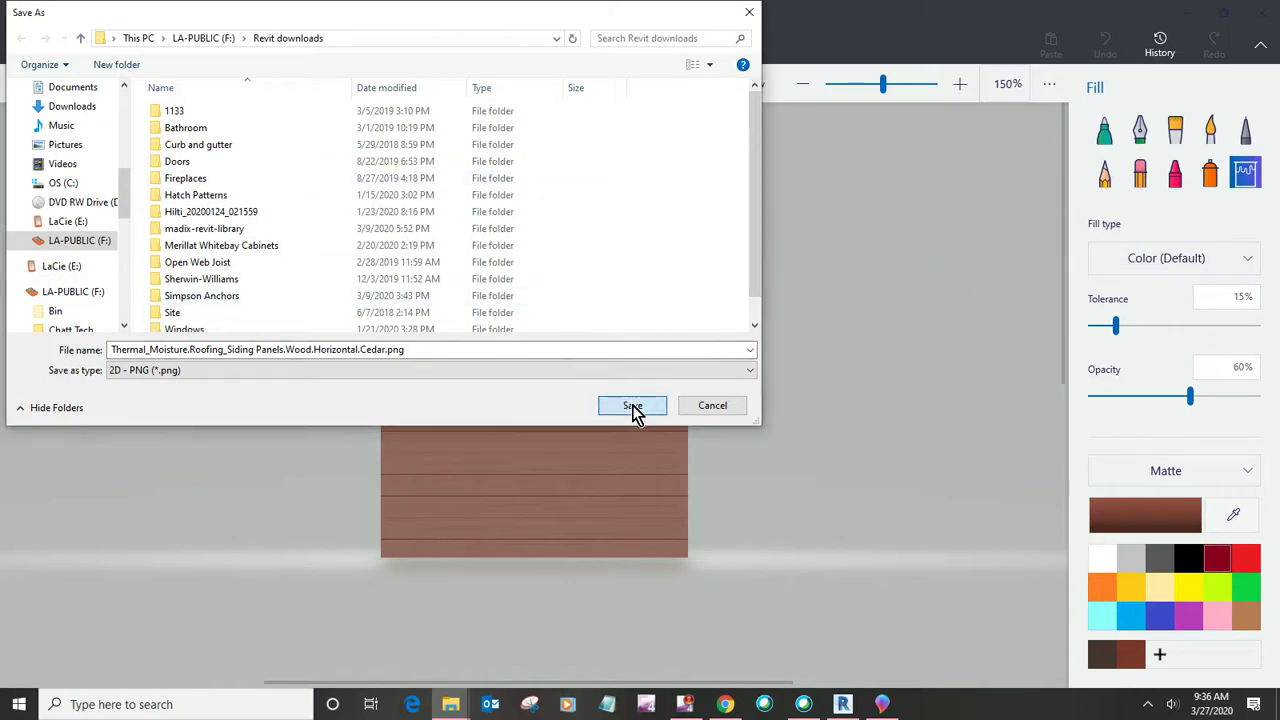
left_click(757, 354)
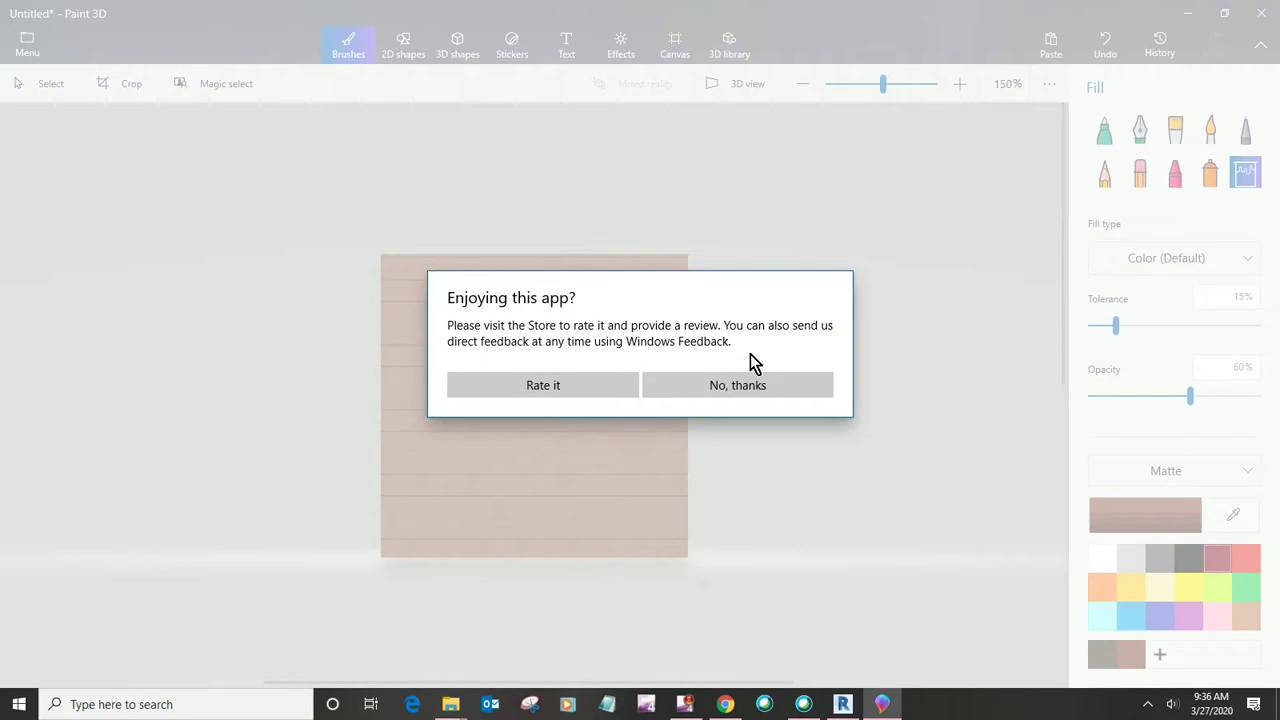
left_click(749, 385)
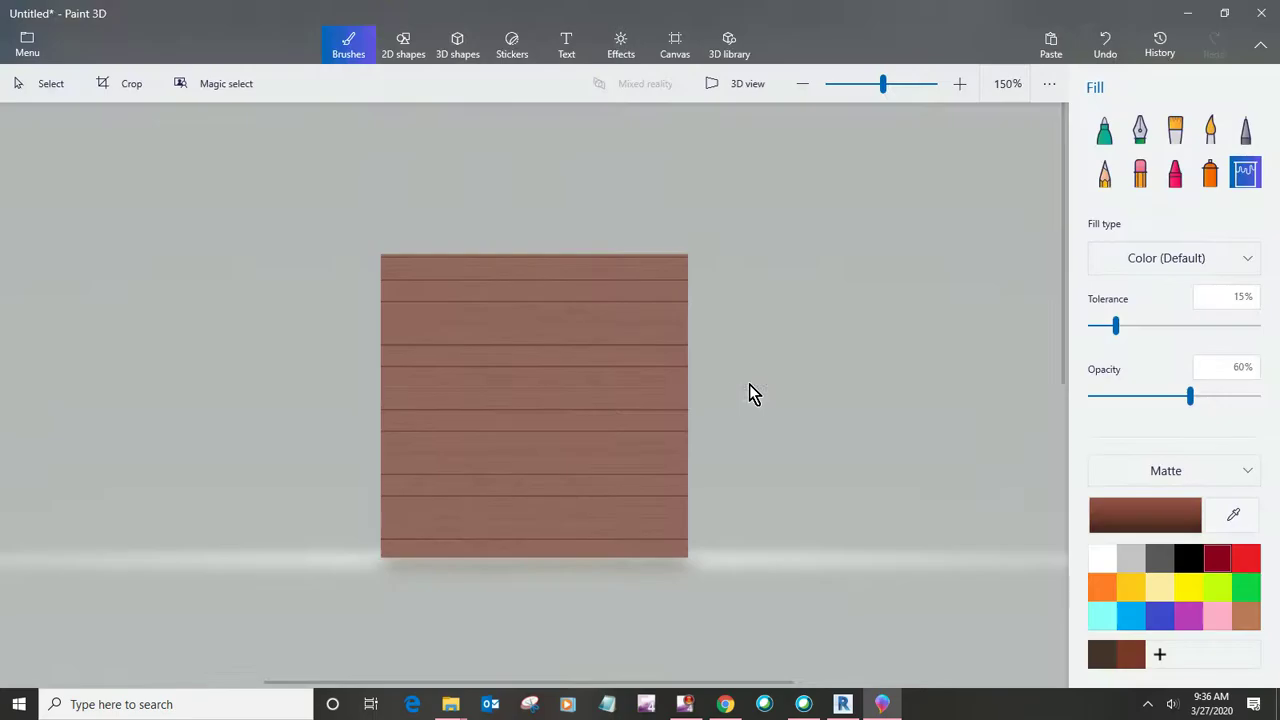
left_click(1190, 14)
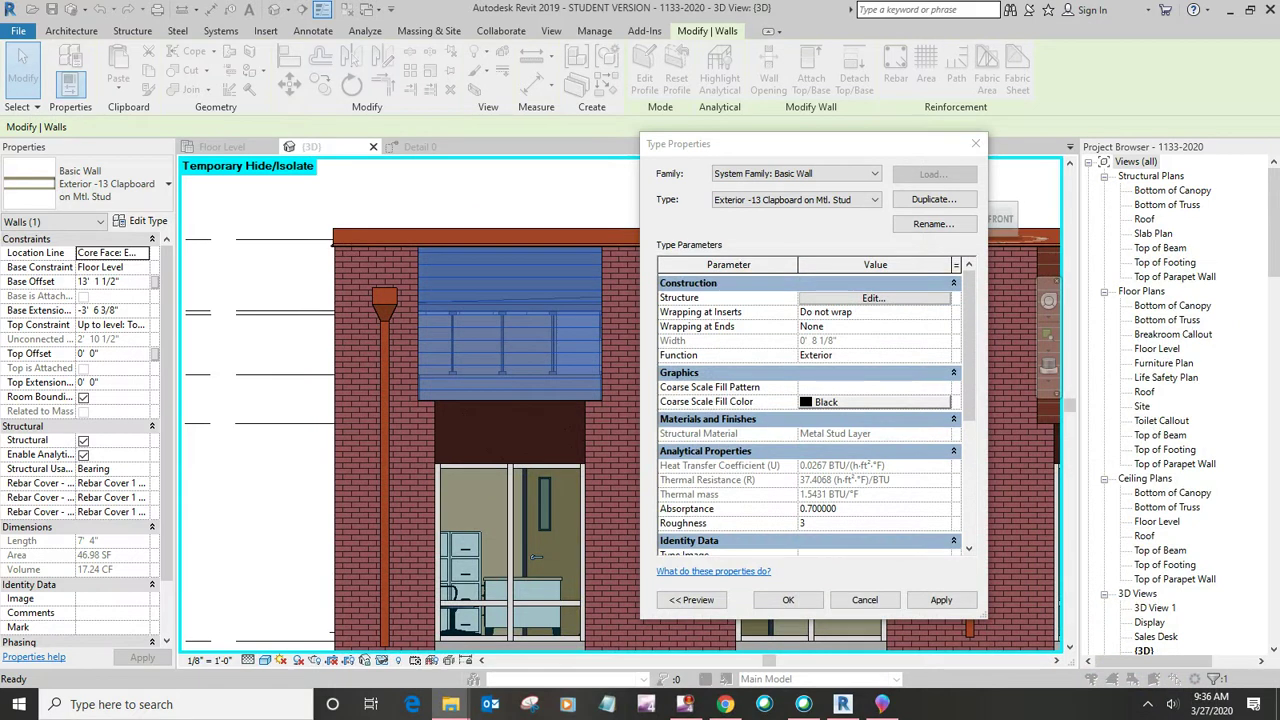
- Arrange the Mats and Revit downloads windows side by side and select the saved cedar PNG
left_click_drag(1170, 120, 450, 2)
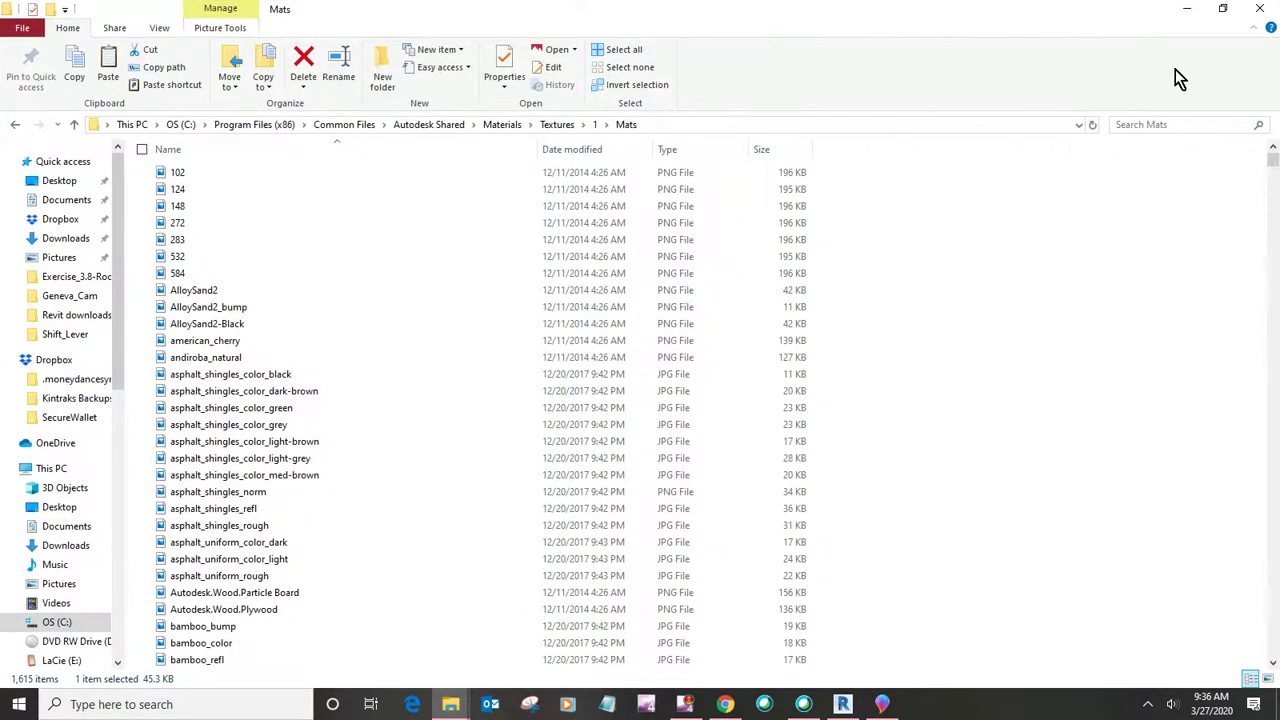
left_click(1228, 12)
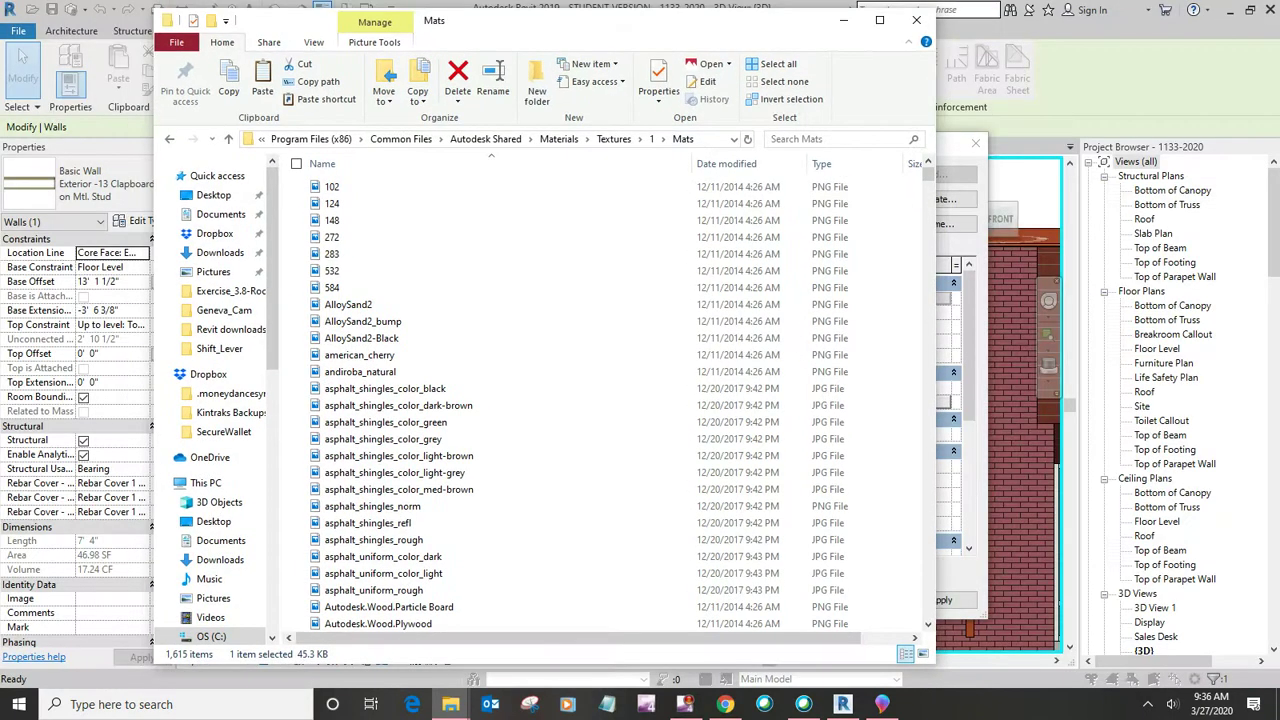
left_click_drag(1260, 30, 922, 32)
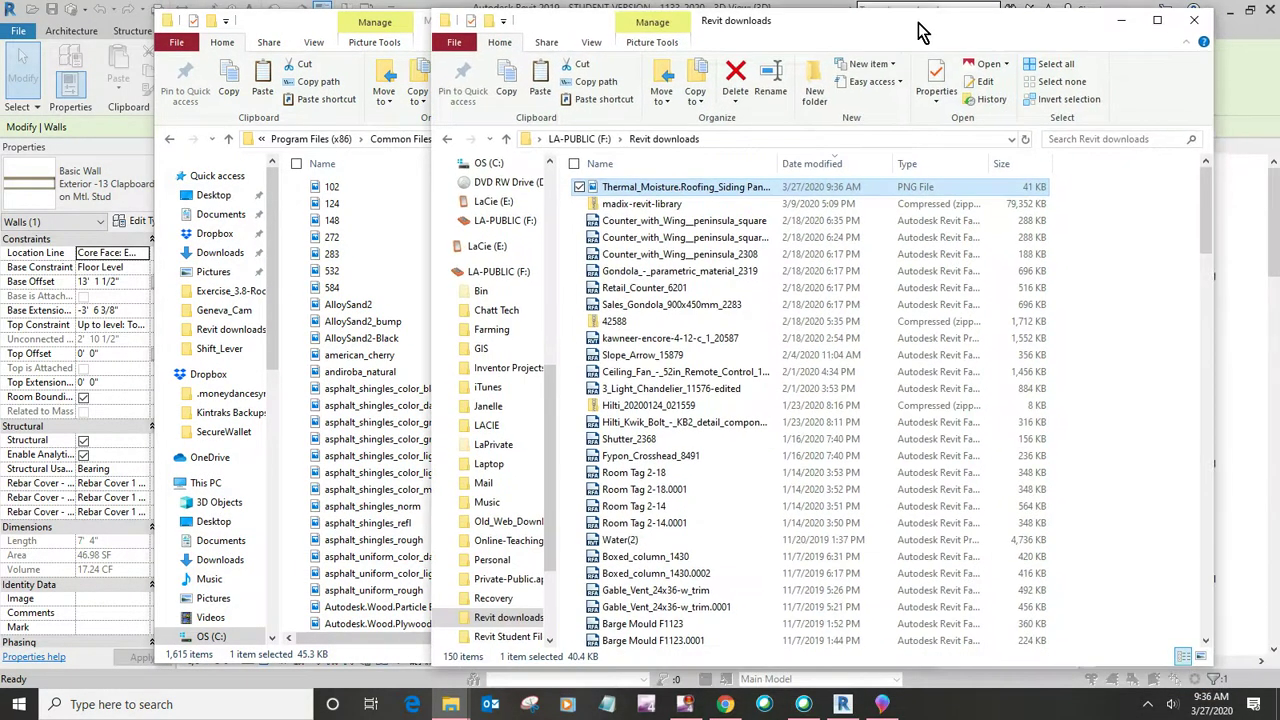
left_click(715, 188)
left_click(727, 205)
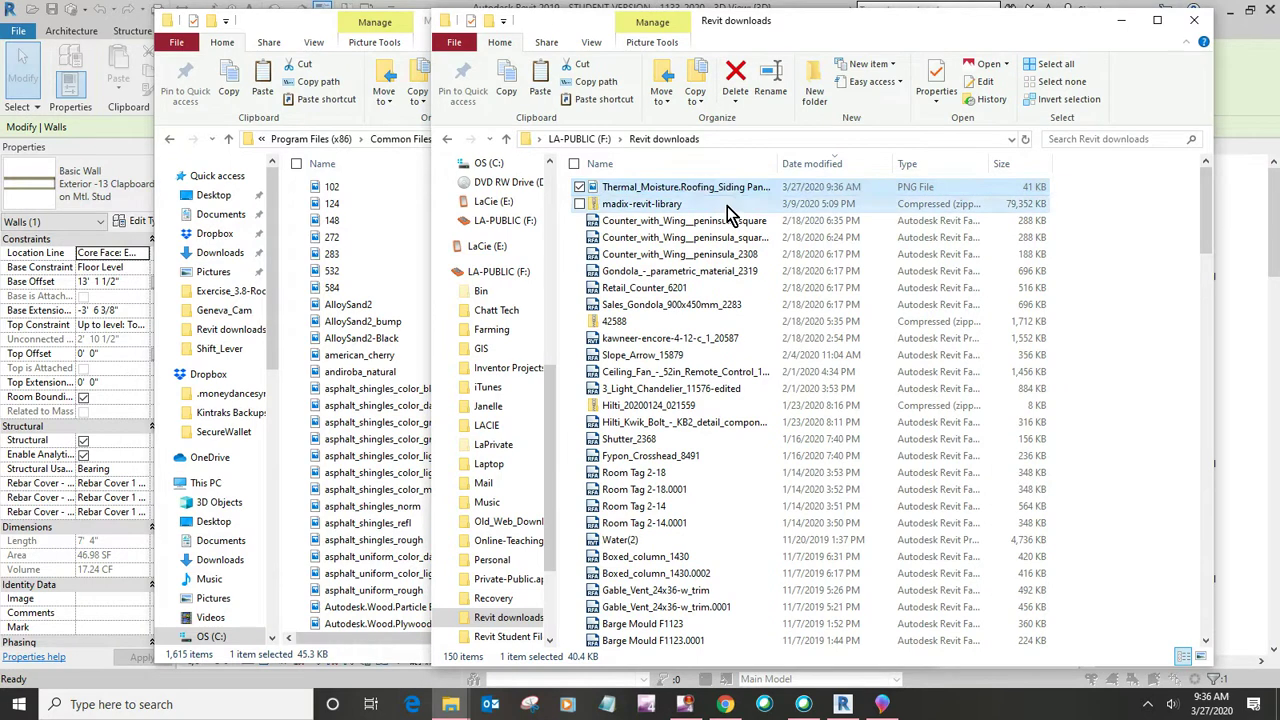
left_click(729, 190)
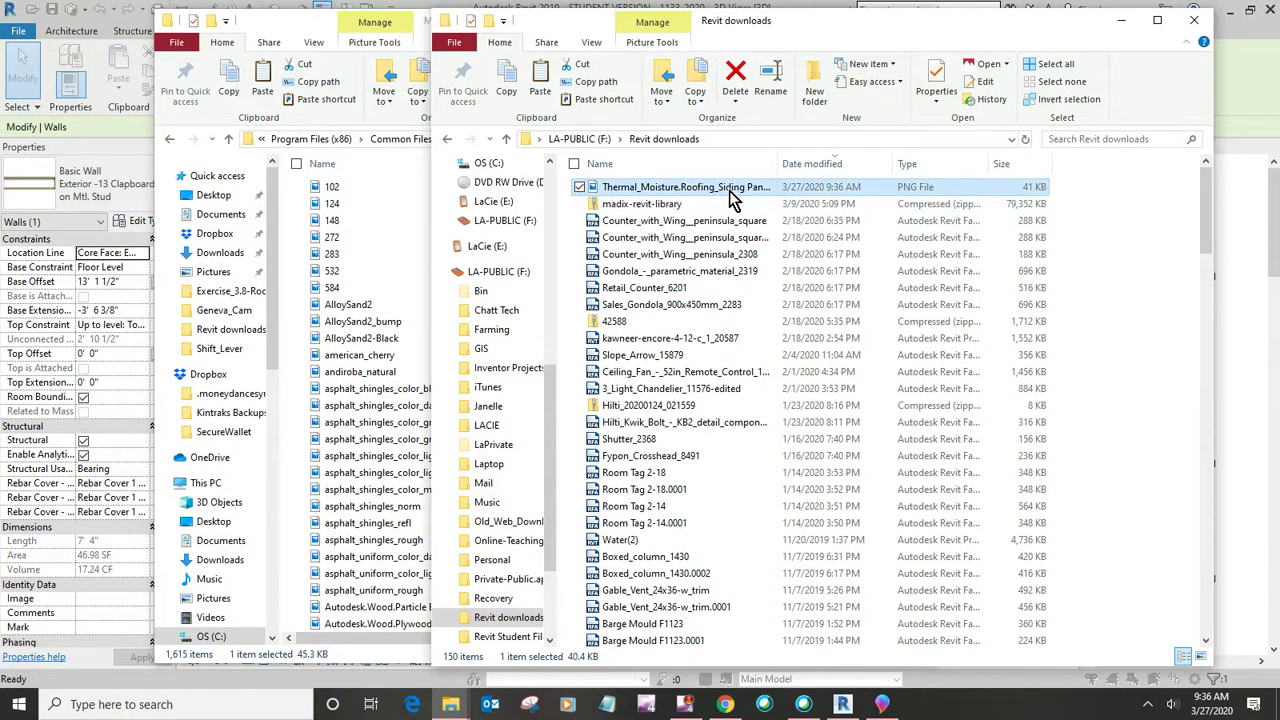
- Paste the cedar PNG into the Mats folder, replacing the old file with administrator permission
left_click(284, 26)
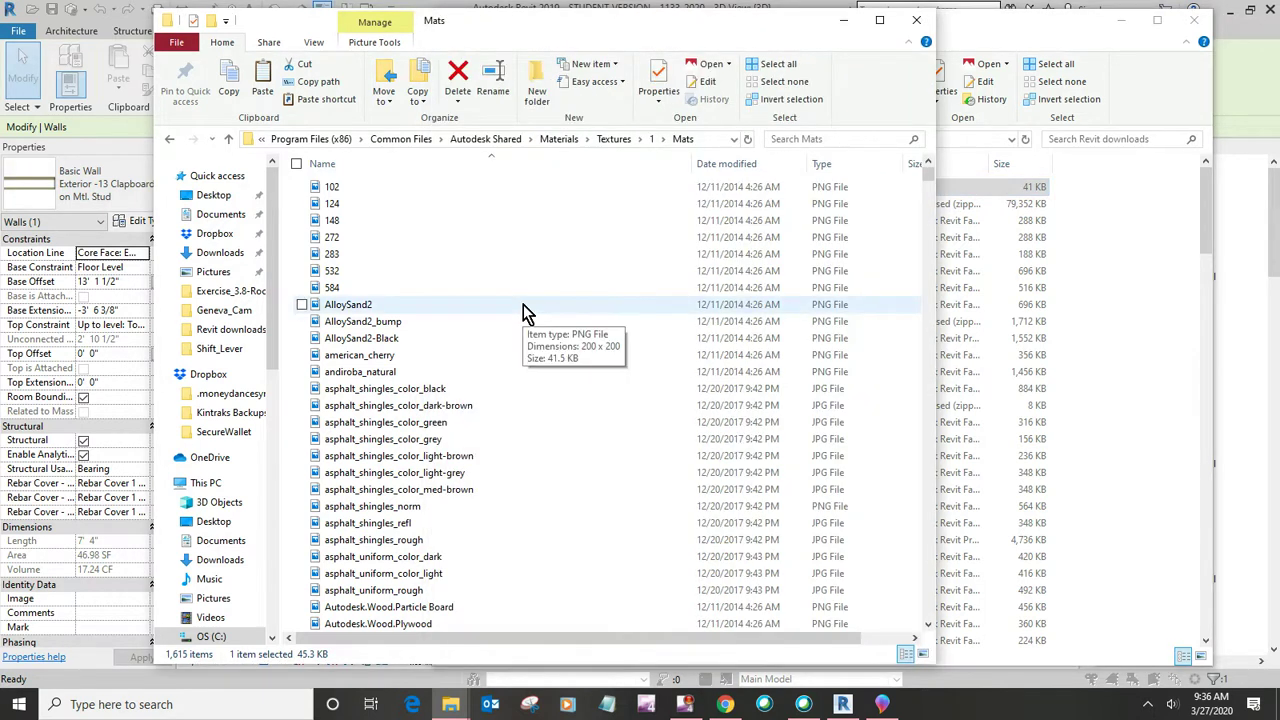
key("ctrl+v")
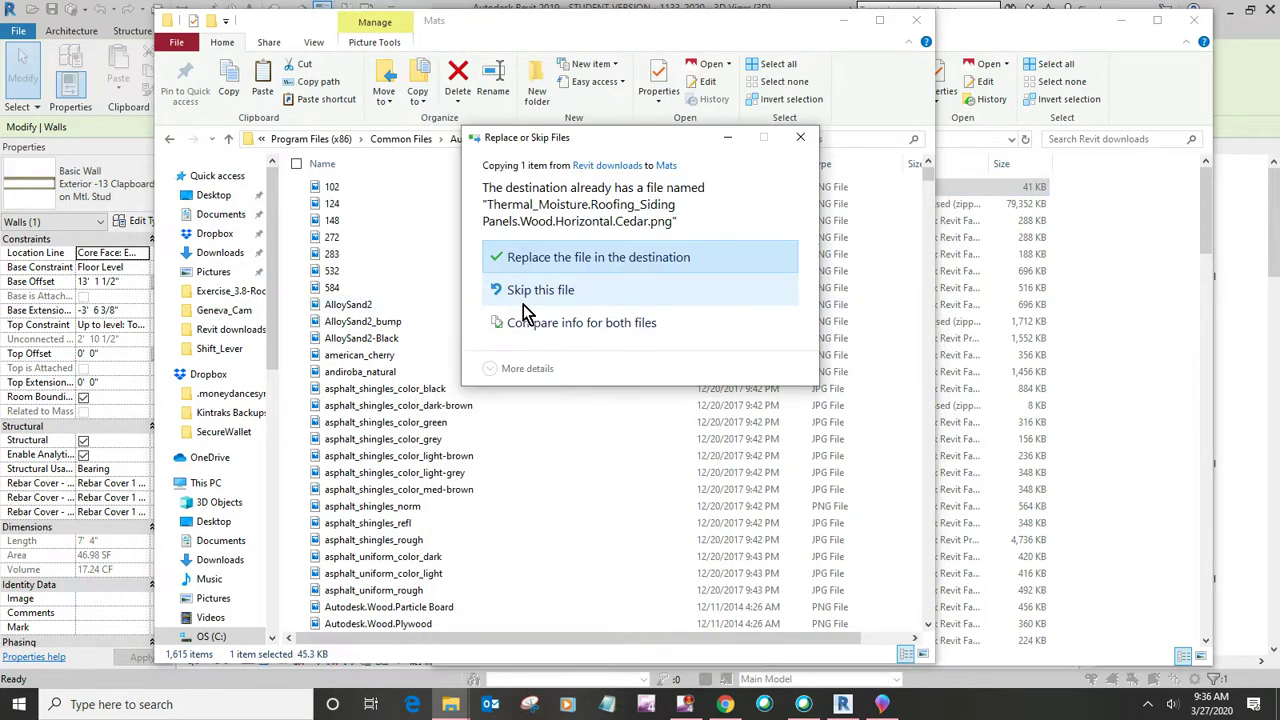
left_click(550, 259)
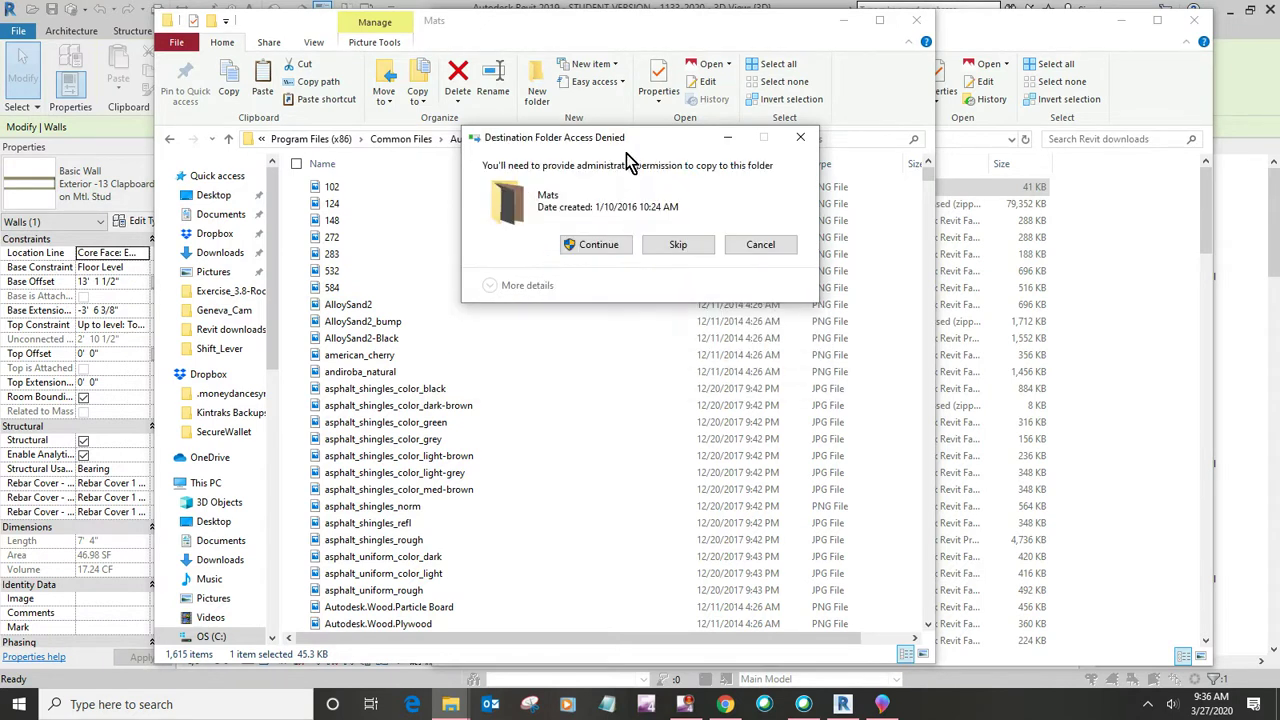
left_click(595, 245)
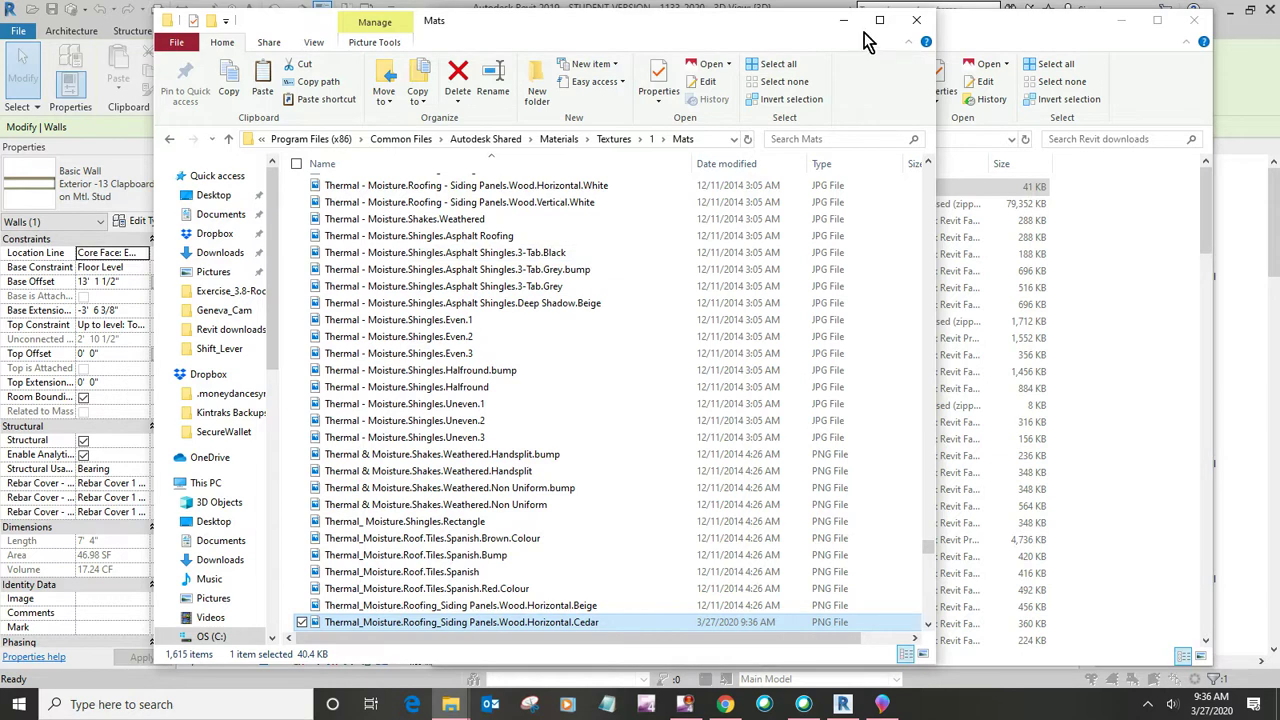
- Close both folder windows and open the finish layer's material from the wall type's structure
left_click(916, 20)
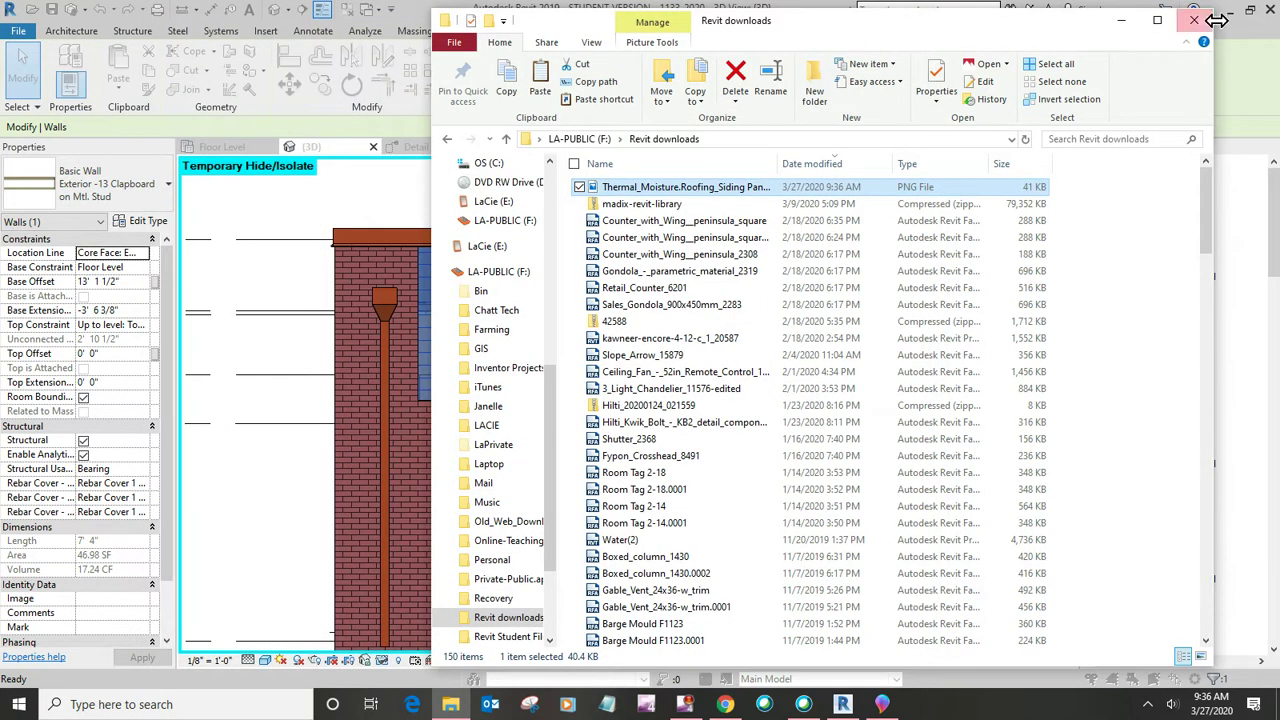
left_click(1201, 25)
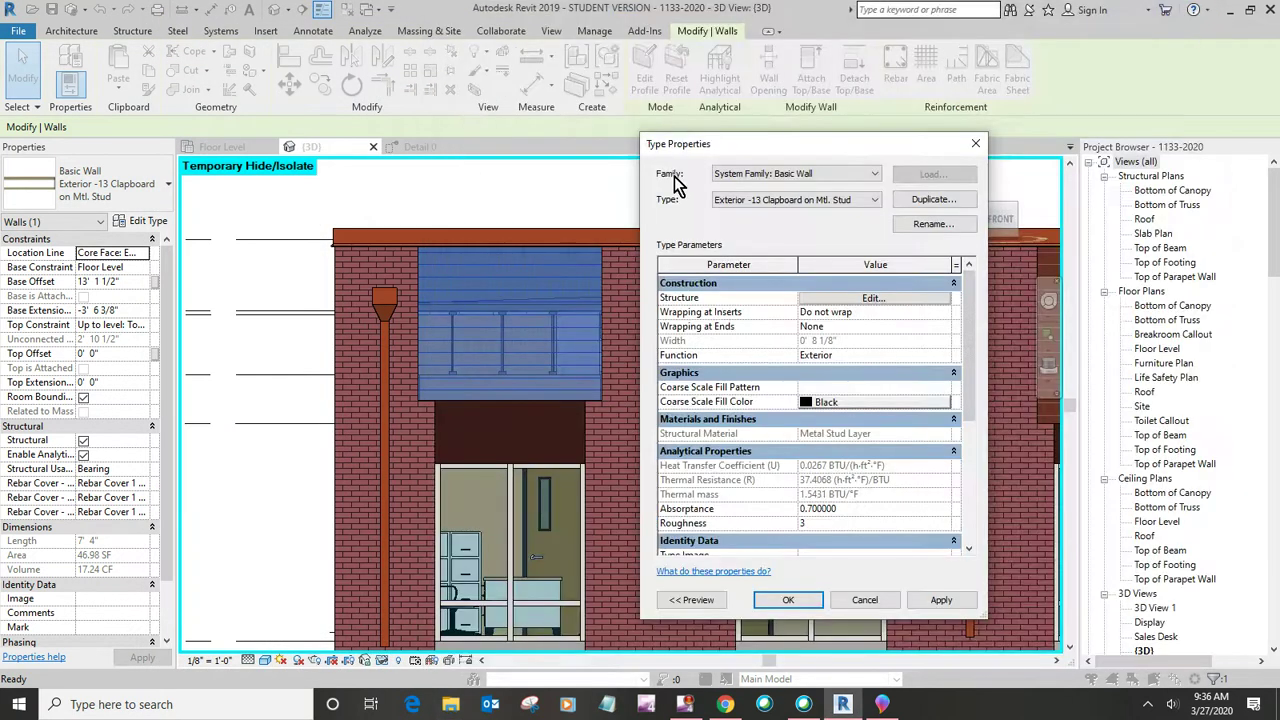
left_click(857, 298)
left_click(785, 298)
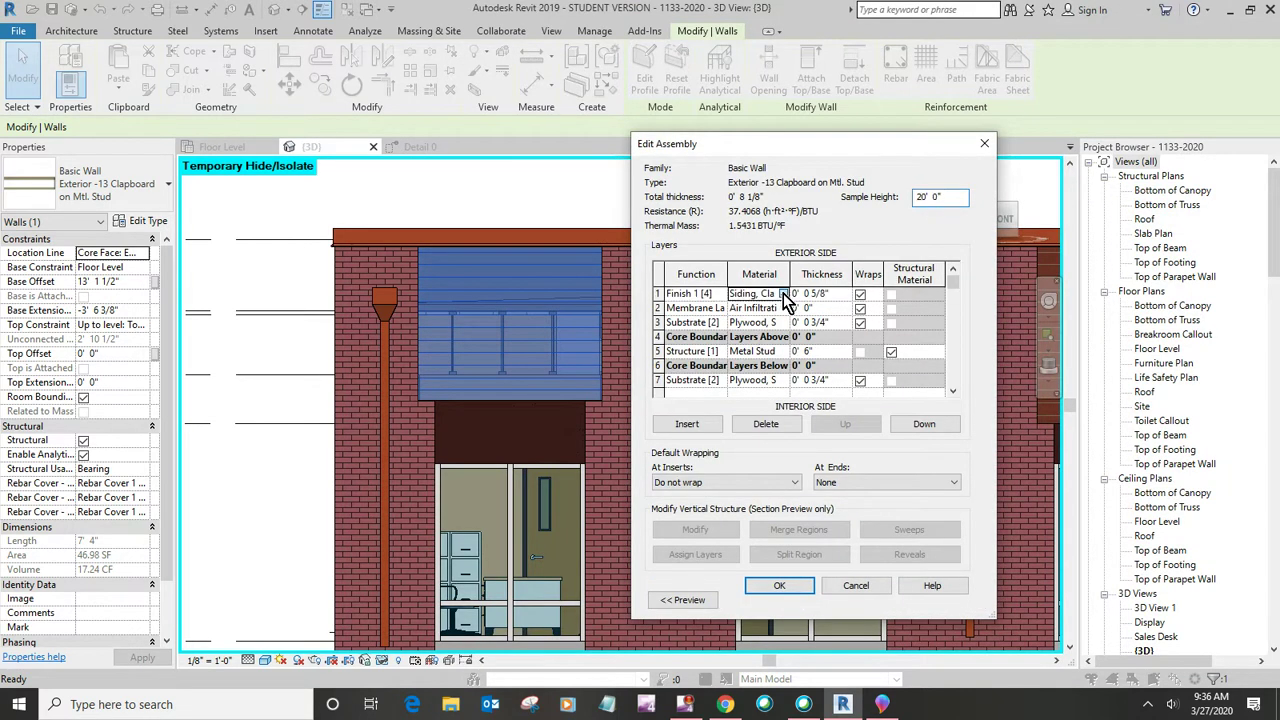
left_click(785, 294)
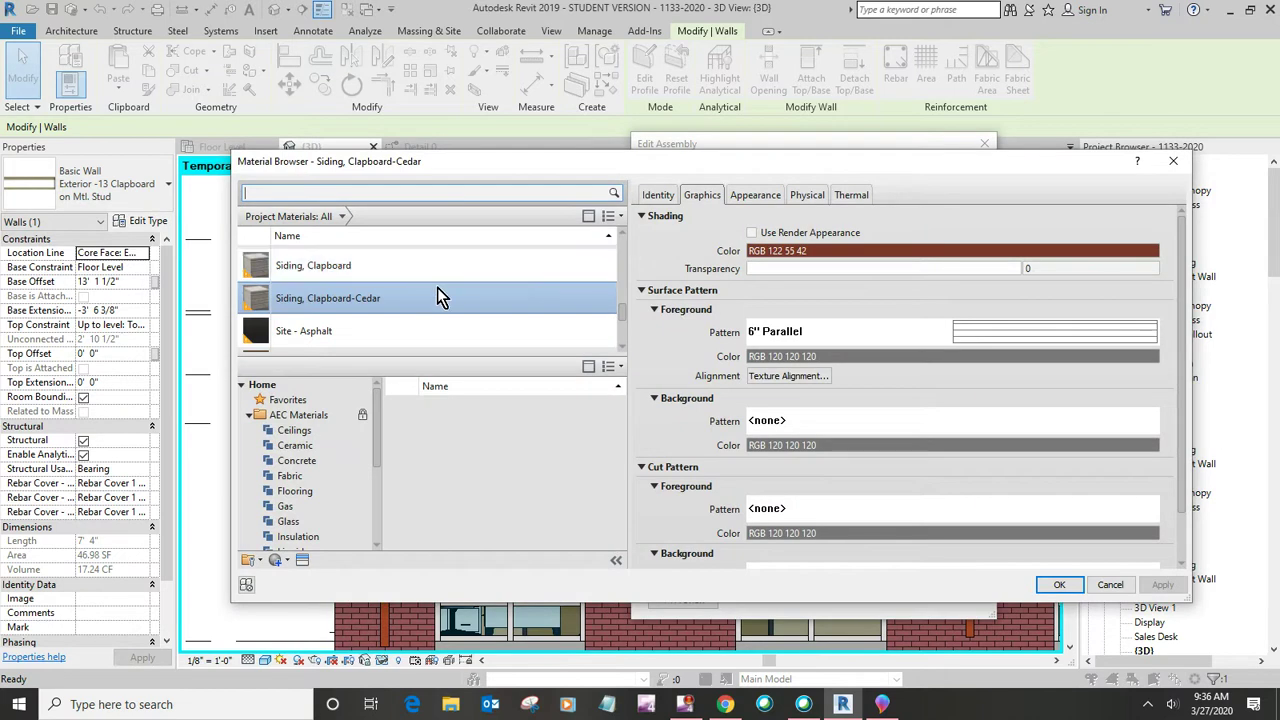
- Load the updated Cedar PNG as the Siding, Clapboard-Cedar appearance image and accept the dialogs
left_click(742, 197)
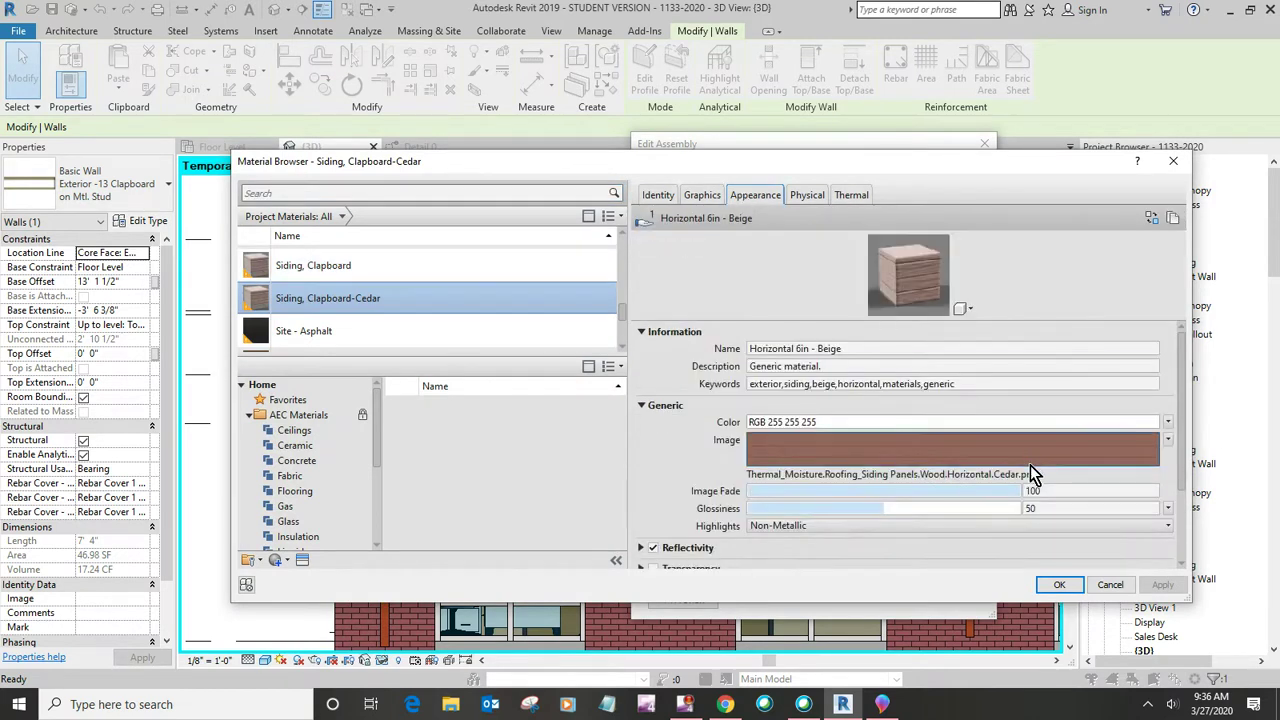
left_click(878, 476)
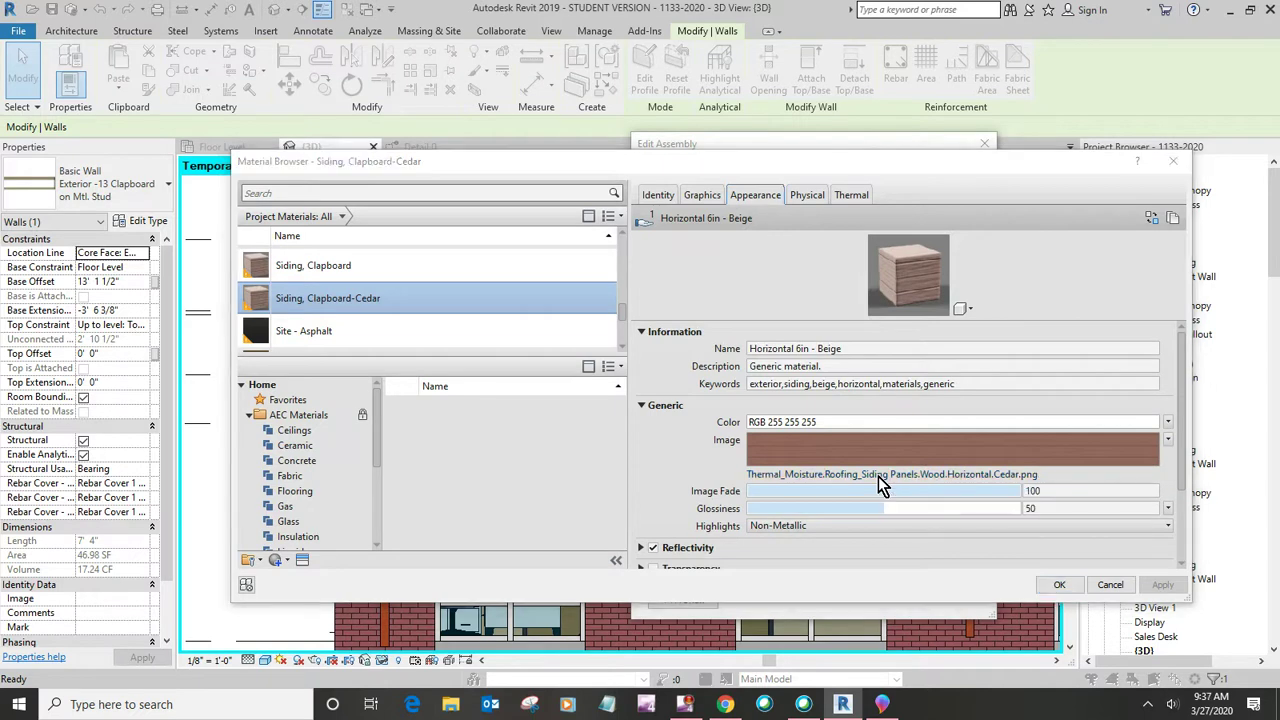
scroll(657, 330, "down", 1)
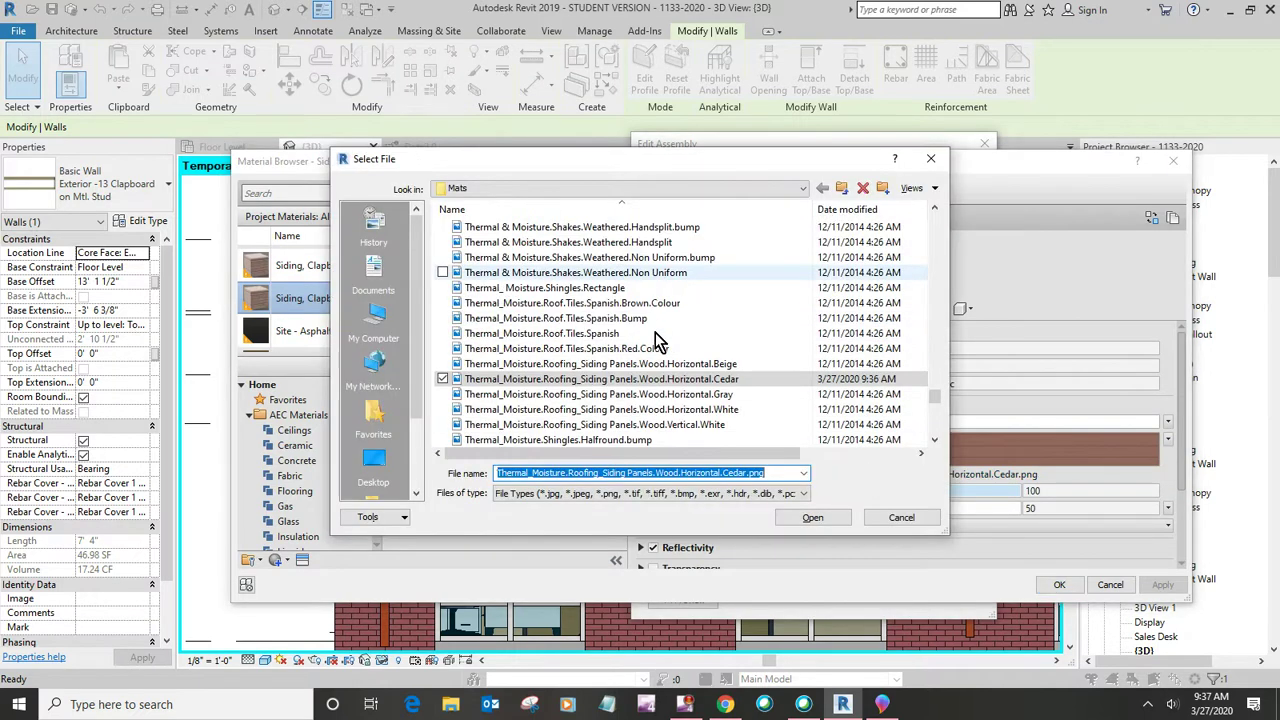
left_click(712, 381)
left_click(810, 516)
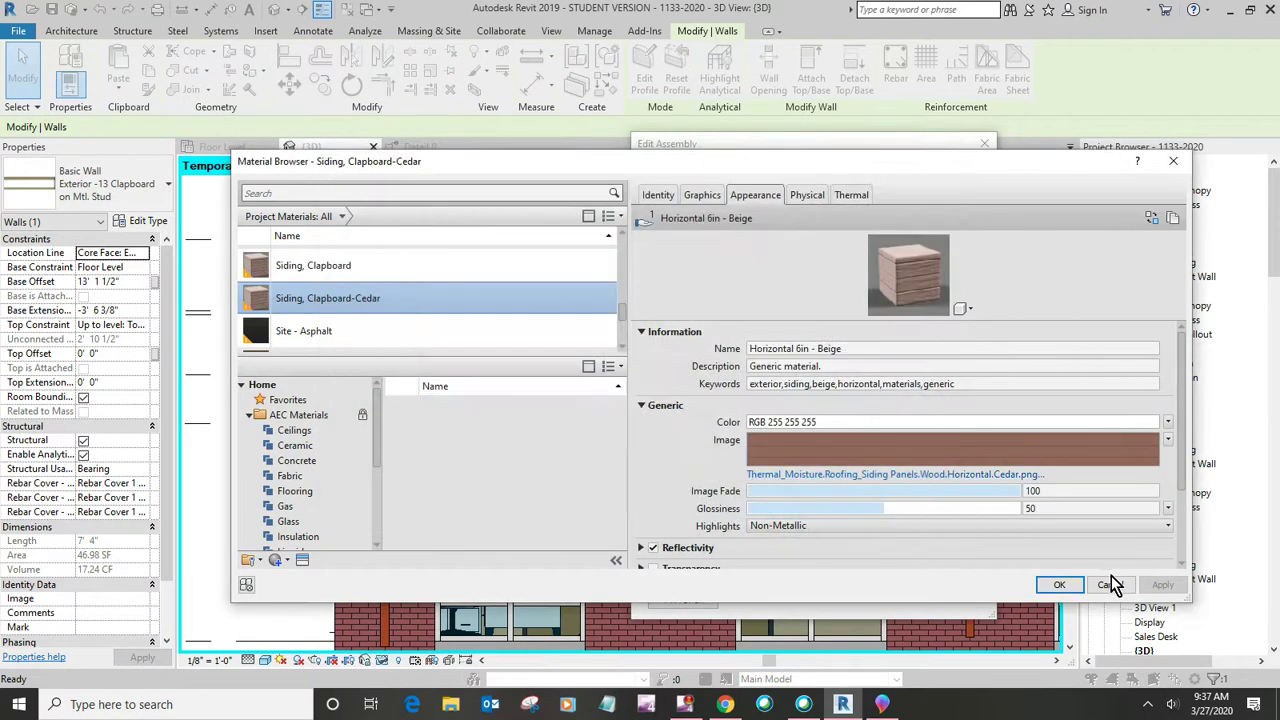
left_click(1060, 586)
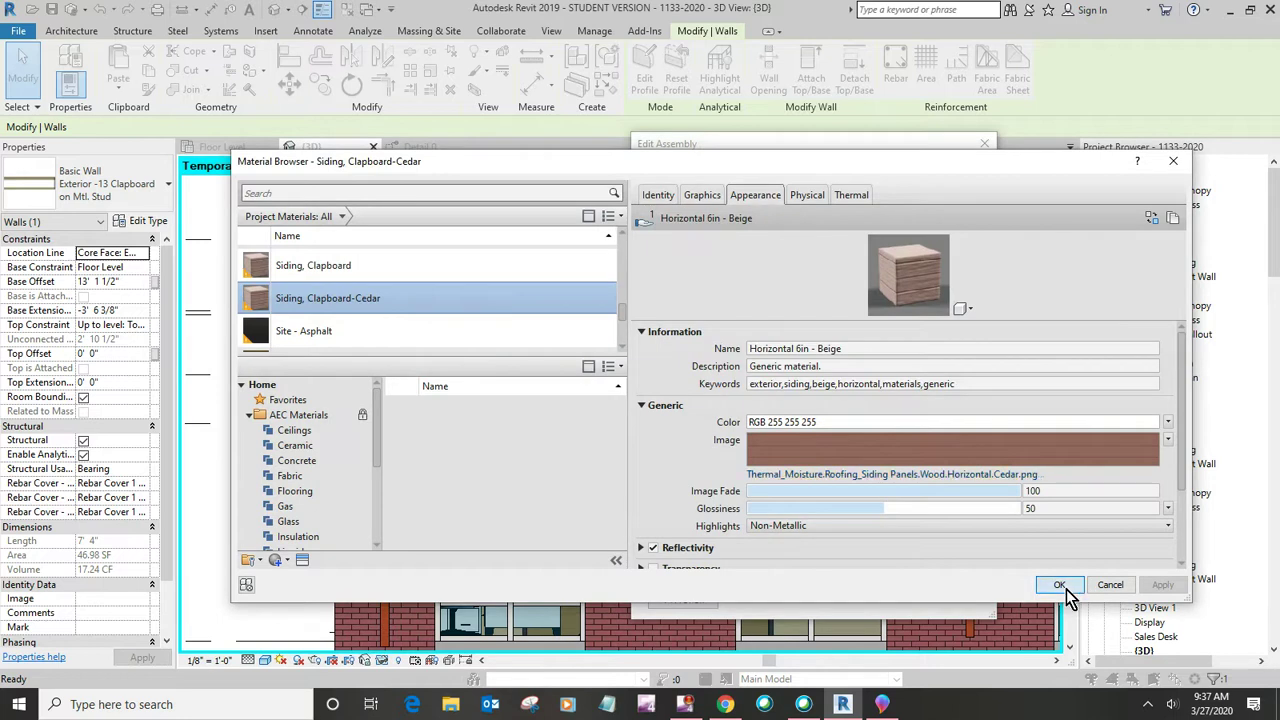
left_click(780, 586)
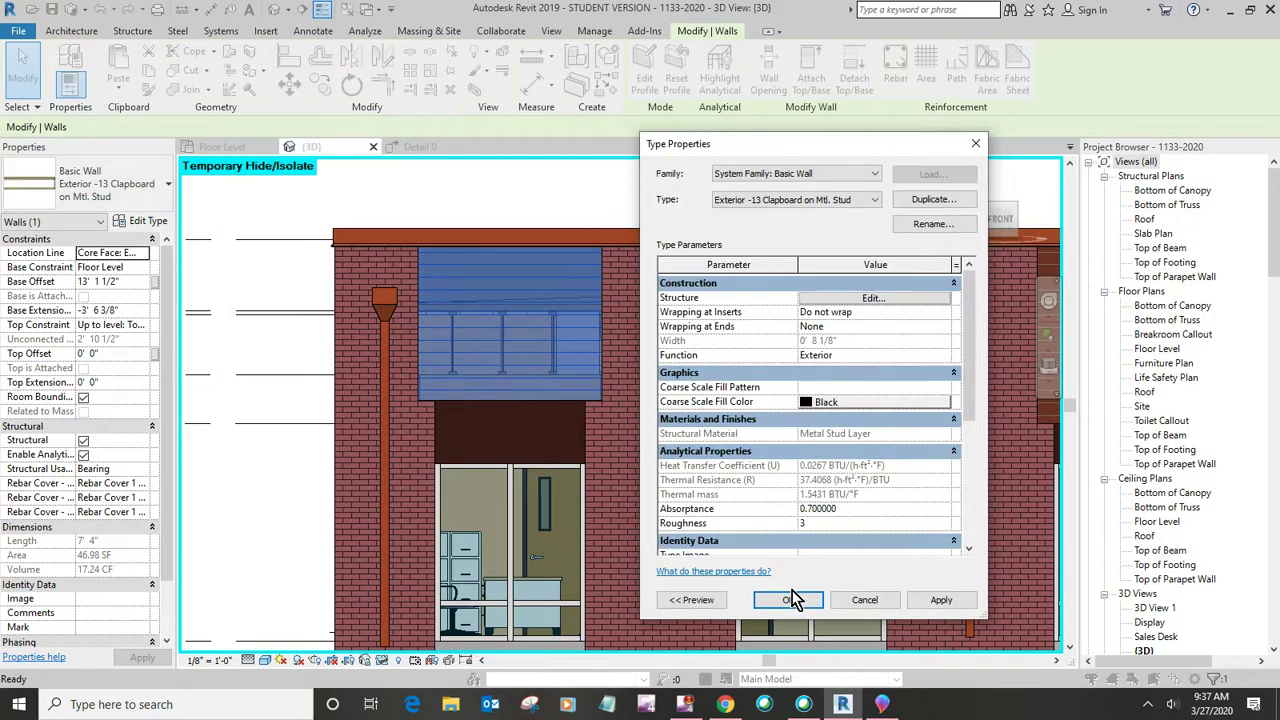
- Apply the wall type, deselect the wall and set the 3D view to the Realistic visual style
left_click(789, 600)
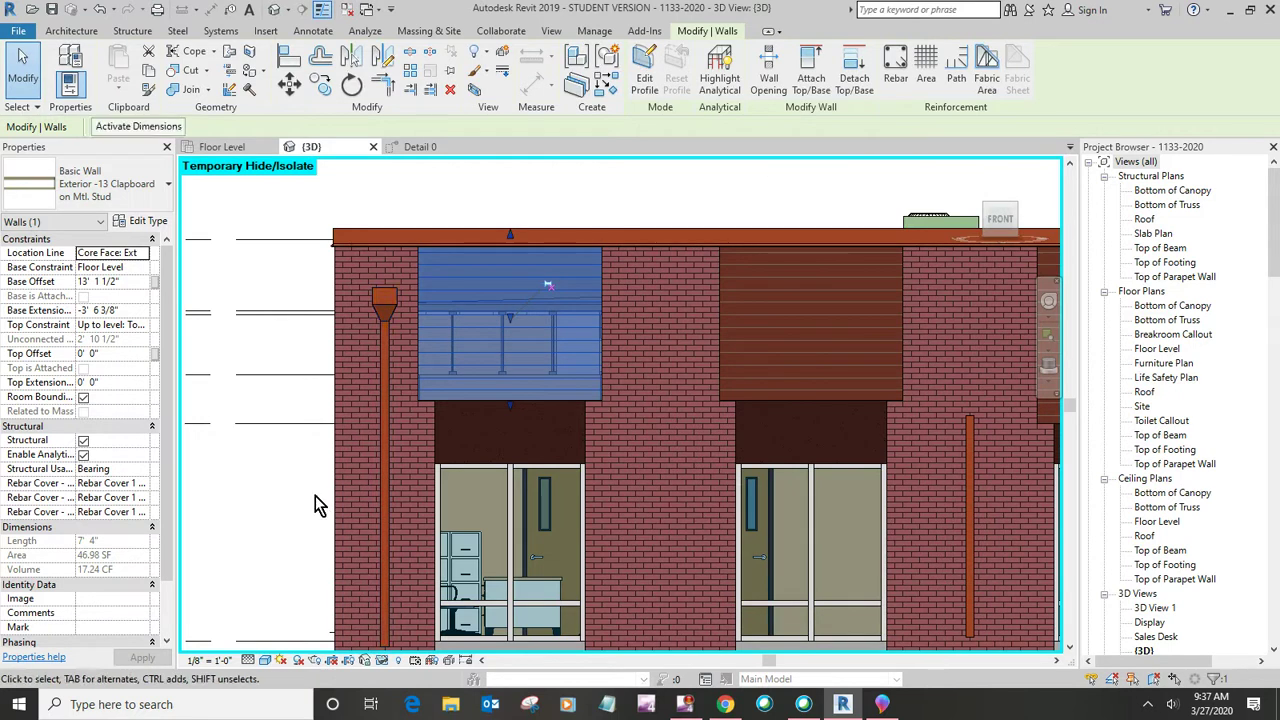
left_click(197, 485)
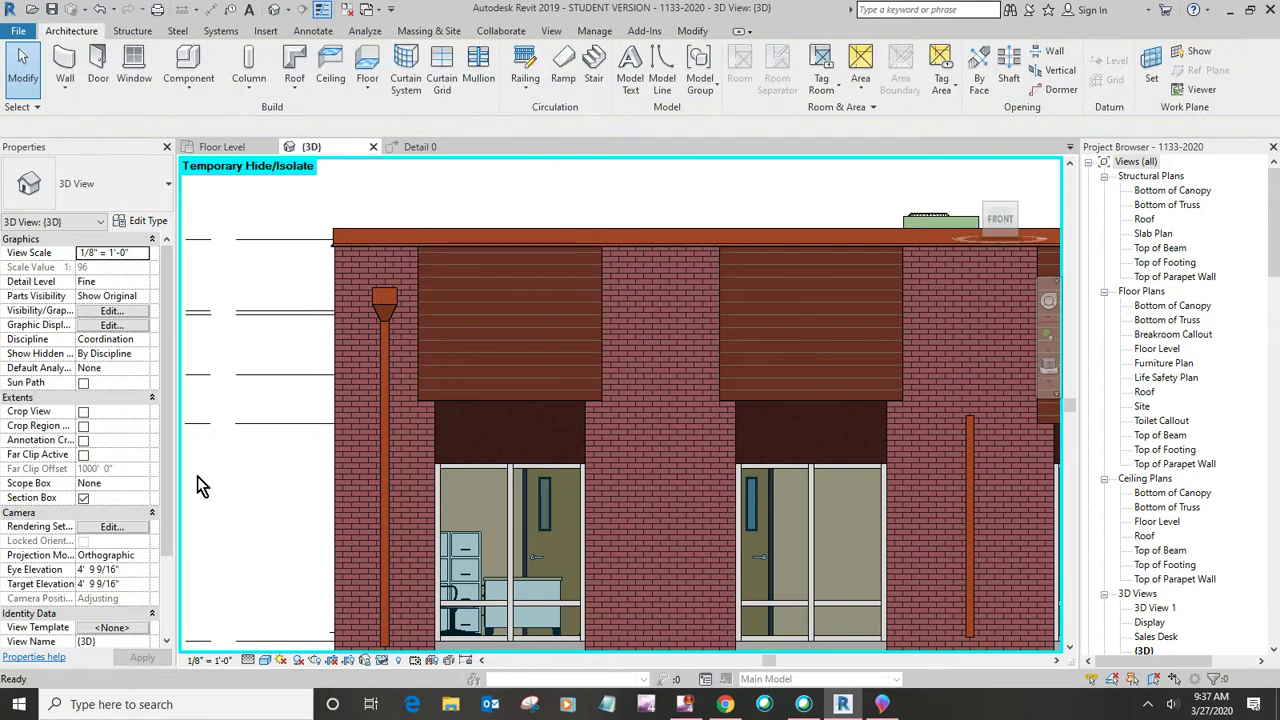
scroll(197, 485, "down", 2)
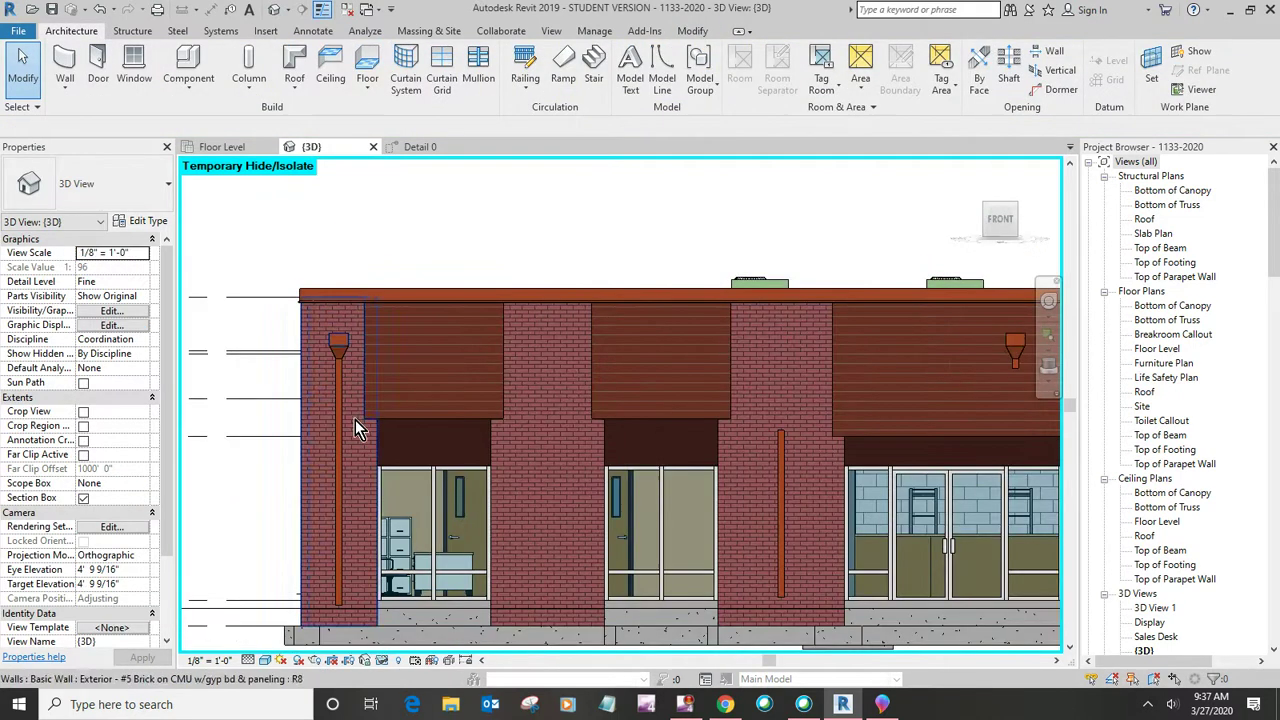
left_click(265, 661)
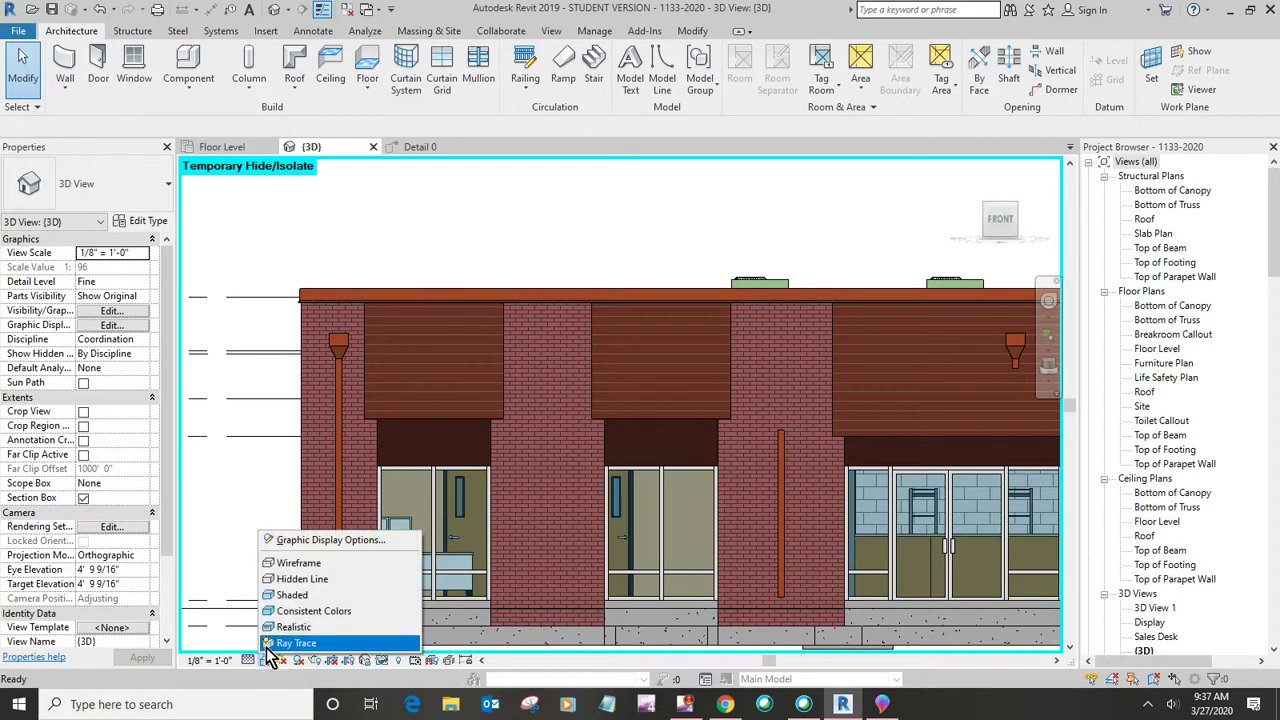
left_click(293, 627)
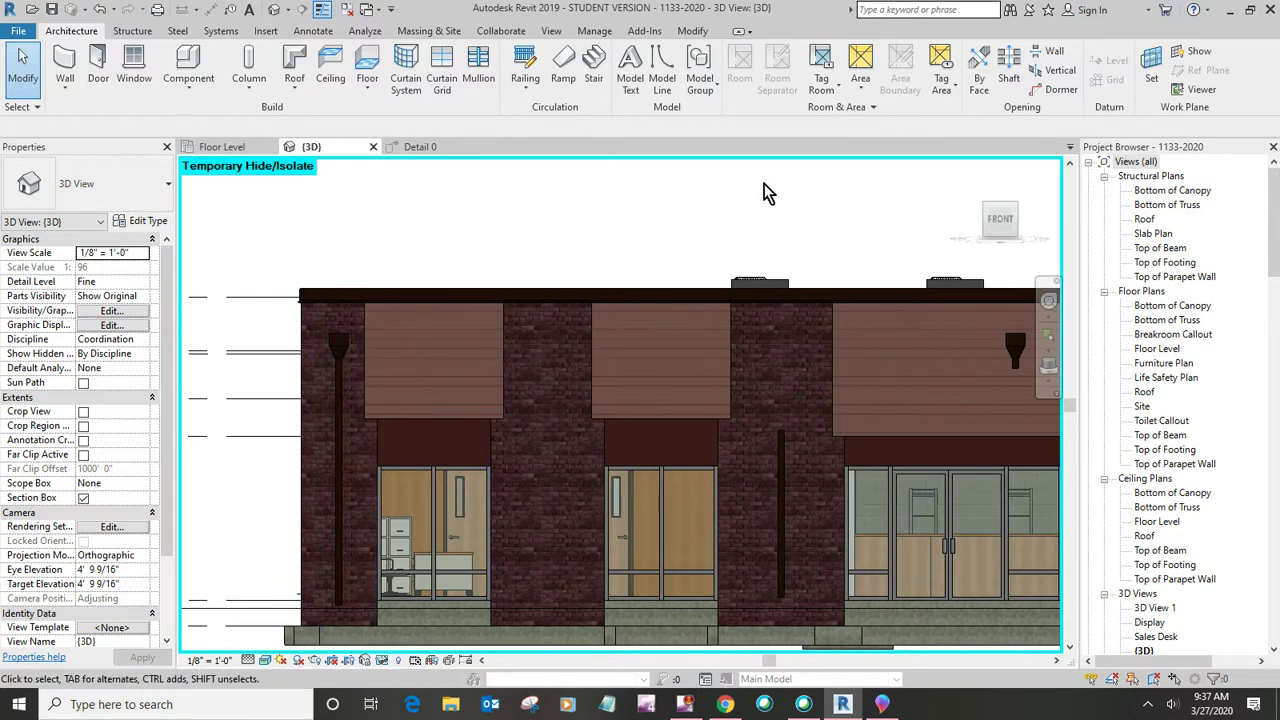
left_click(383, 660)
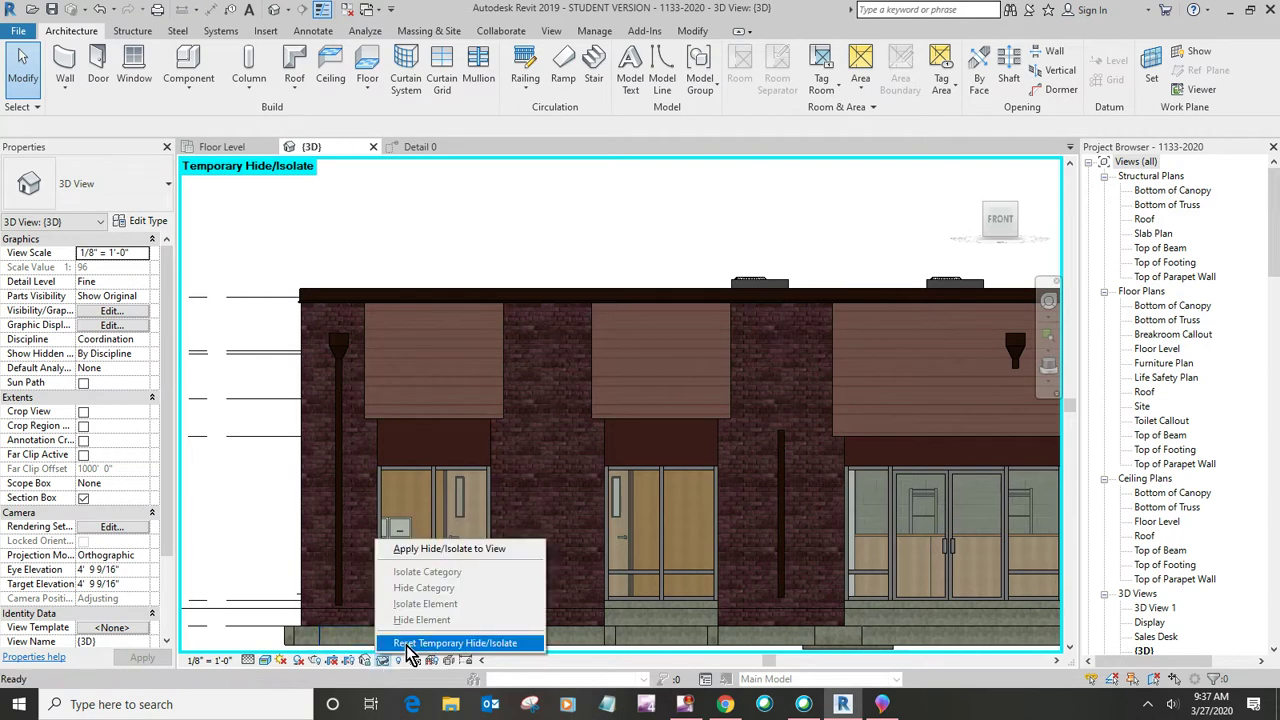
- Reset Temporary Hide/Isolate to reveal the roof and canopy, then orbit to view the rooftop
left_click(455, 643)
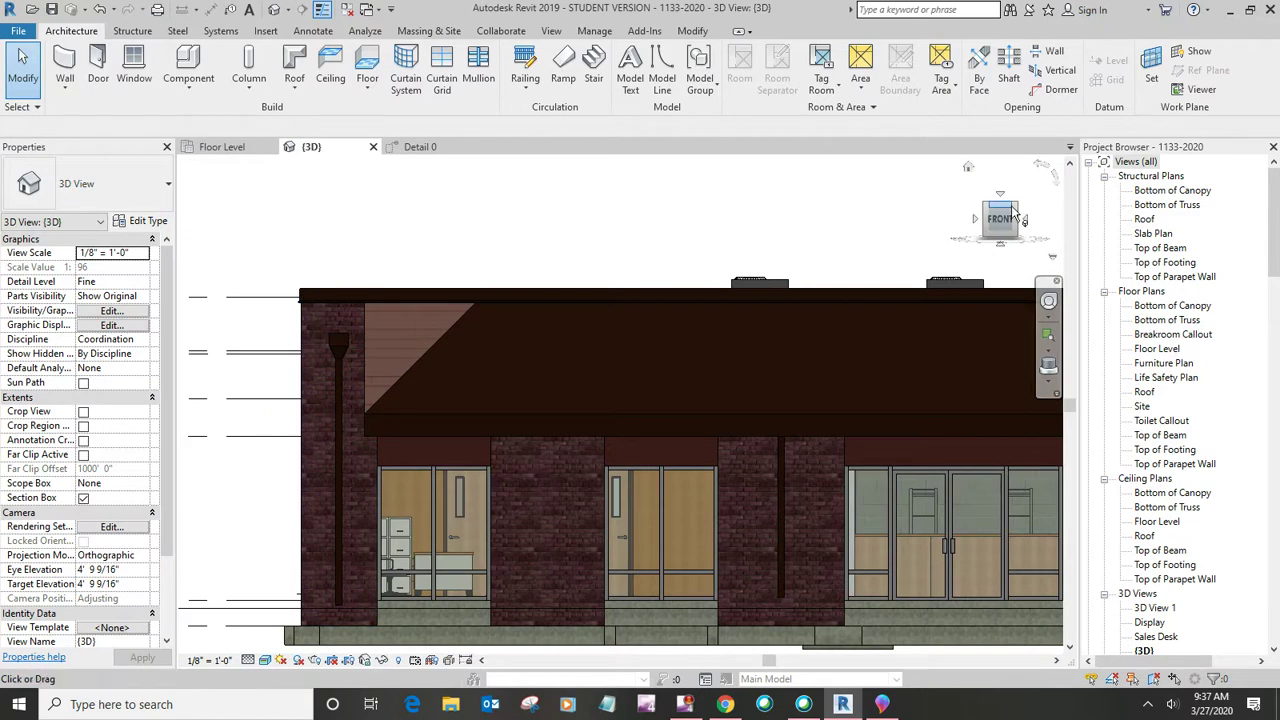
left_click_drag(1014, 210, 925, 262)
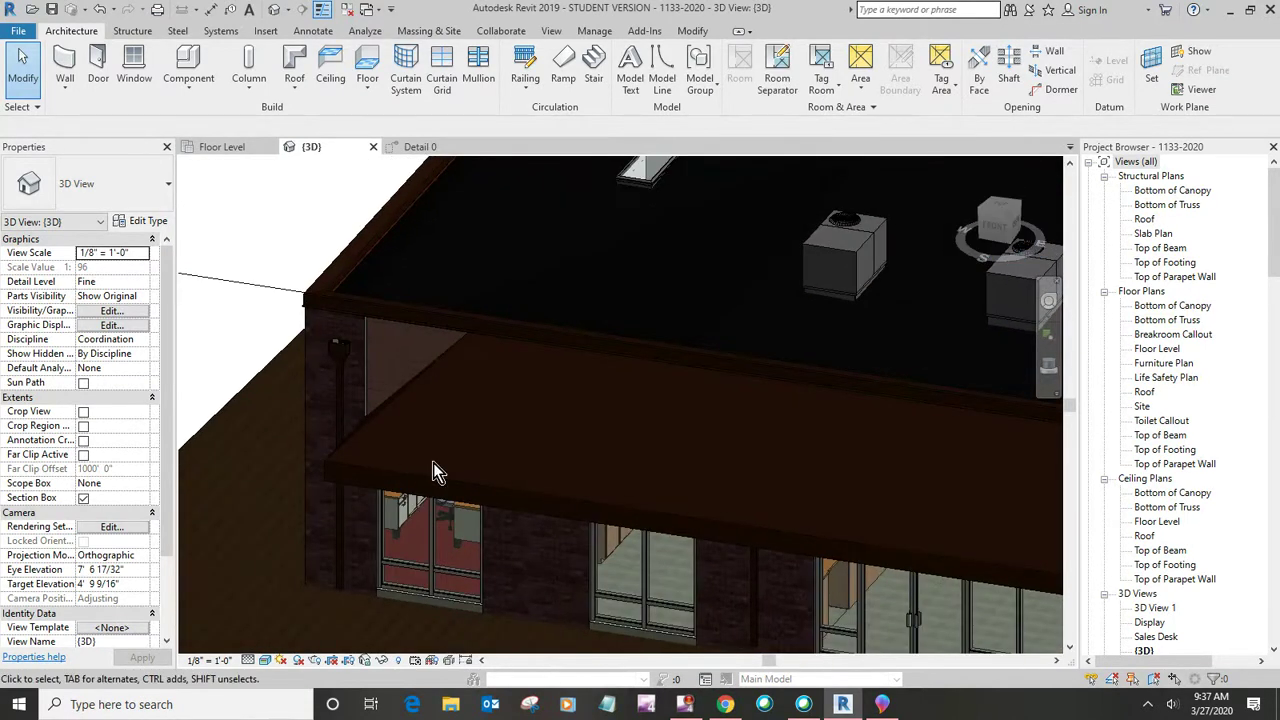
scroll(433, 471, "down", 2)
scroll(432, 520, "up", 3)
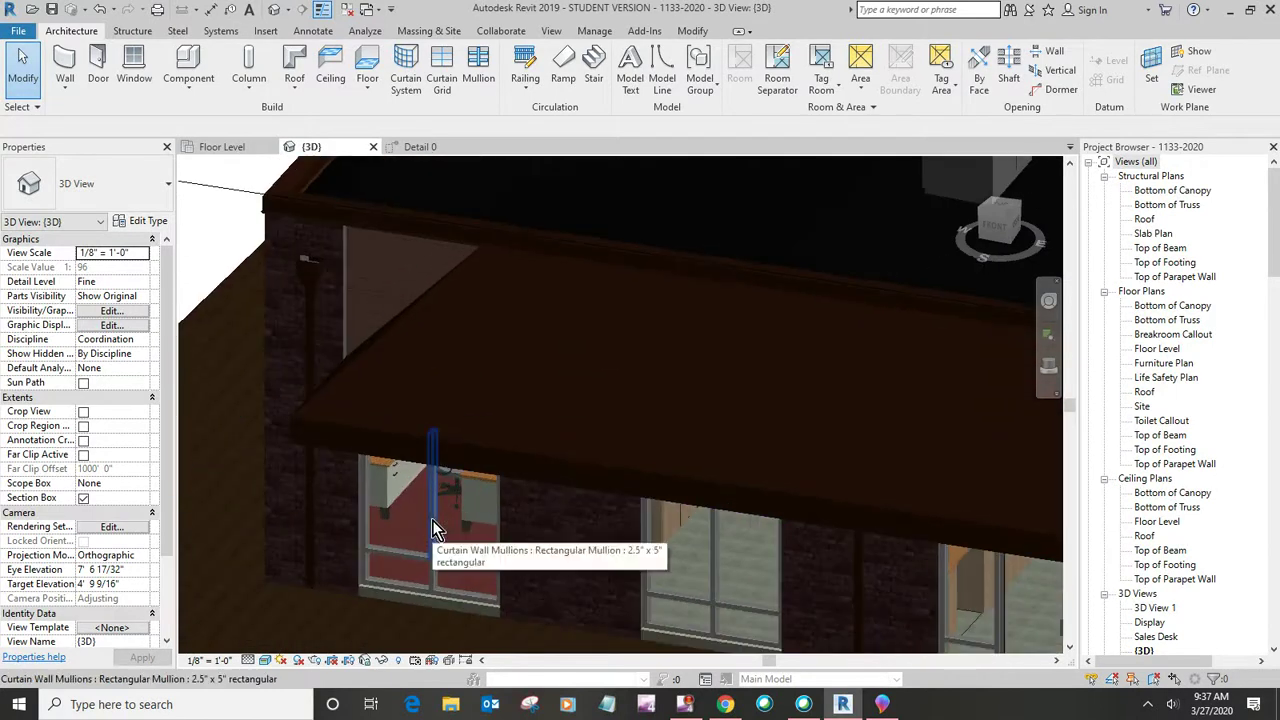
left_click(391, 436)
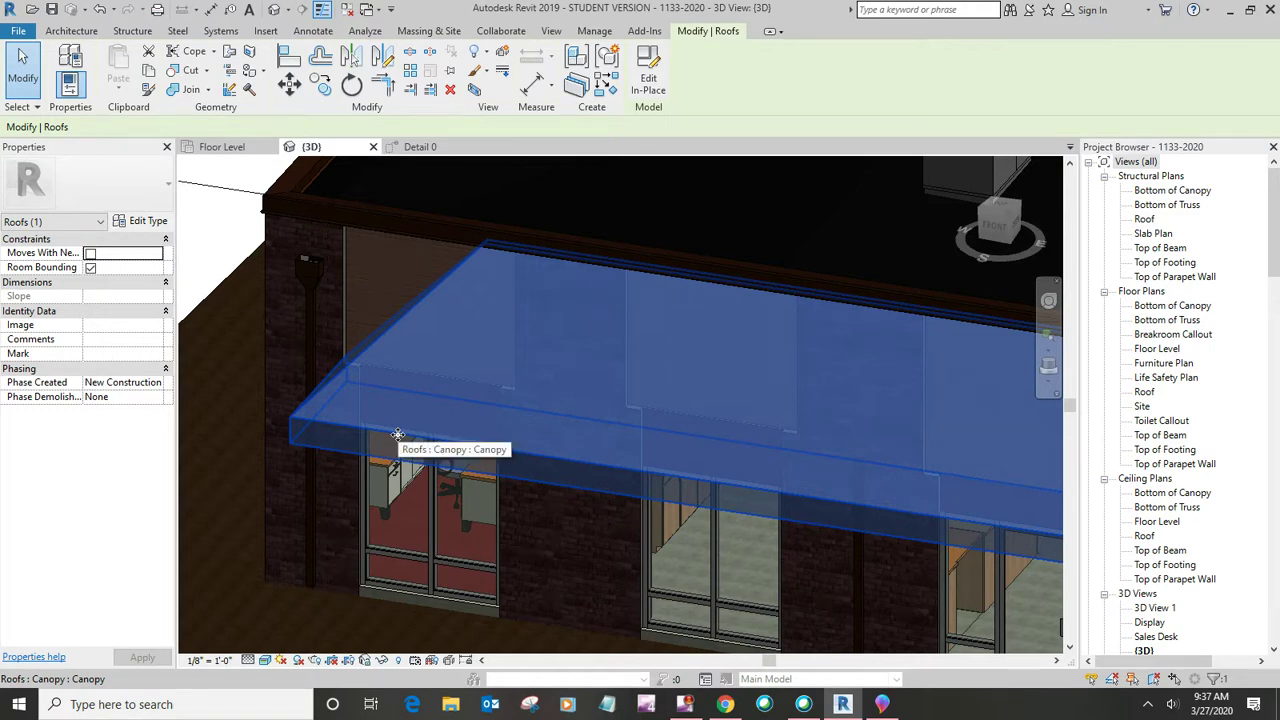
key("Escape")
middle_click_drag(289, 462, 281, 571, "shift")
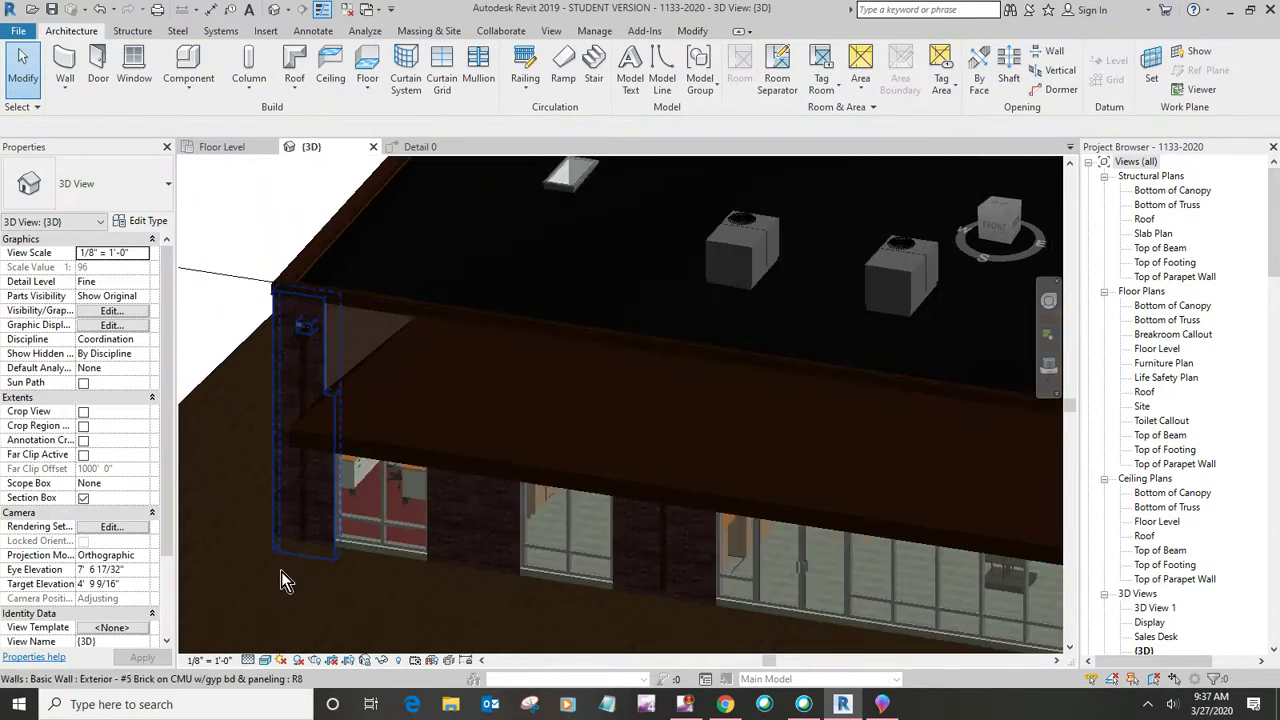
left_click(265, 660)
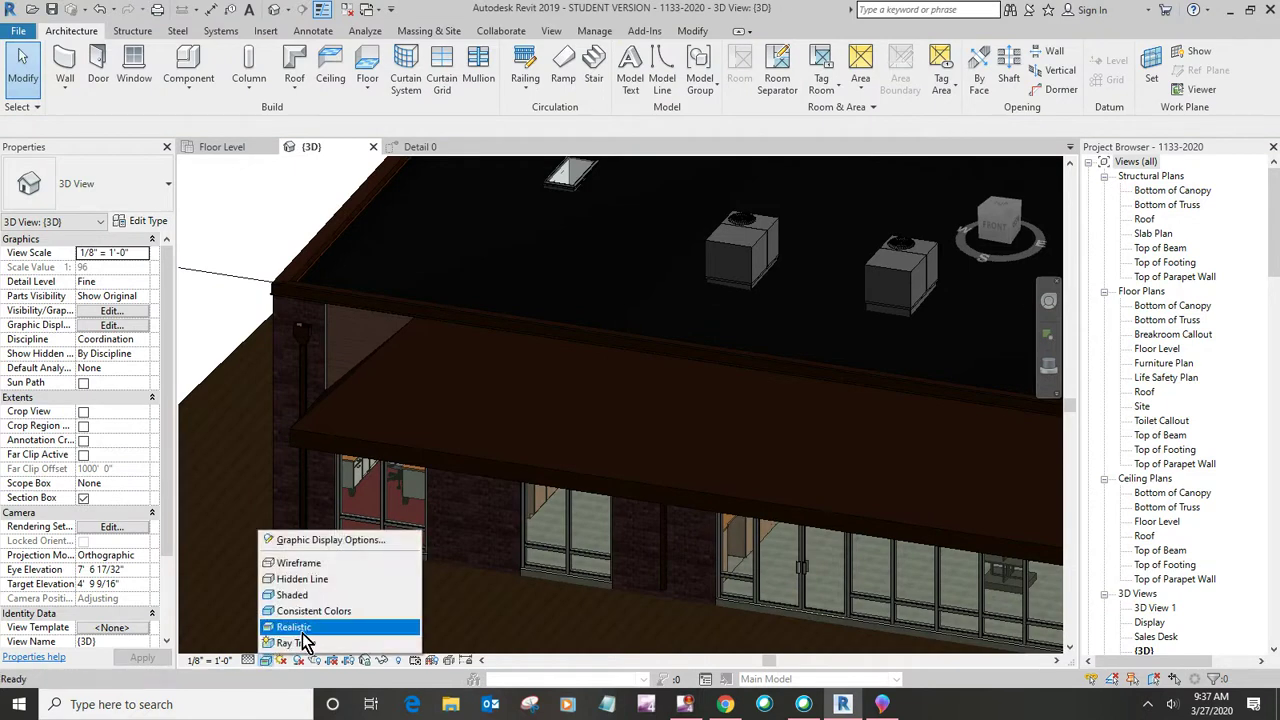
- Switch the 3D view to Shaded and zoom and pan to frame the whole building from above
left_click(296, 599)
scroll(456, 517, "down", 5)
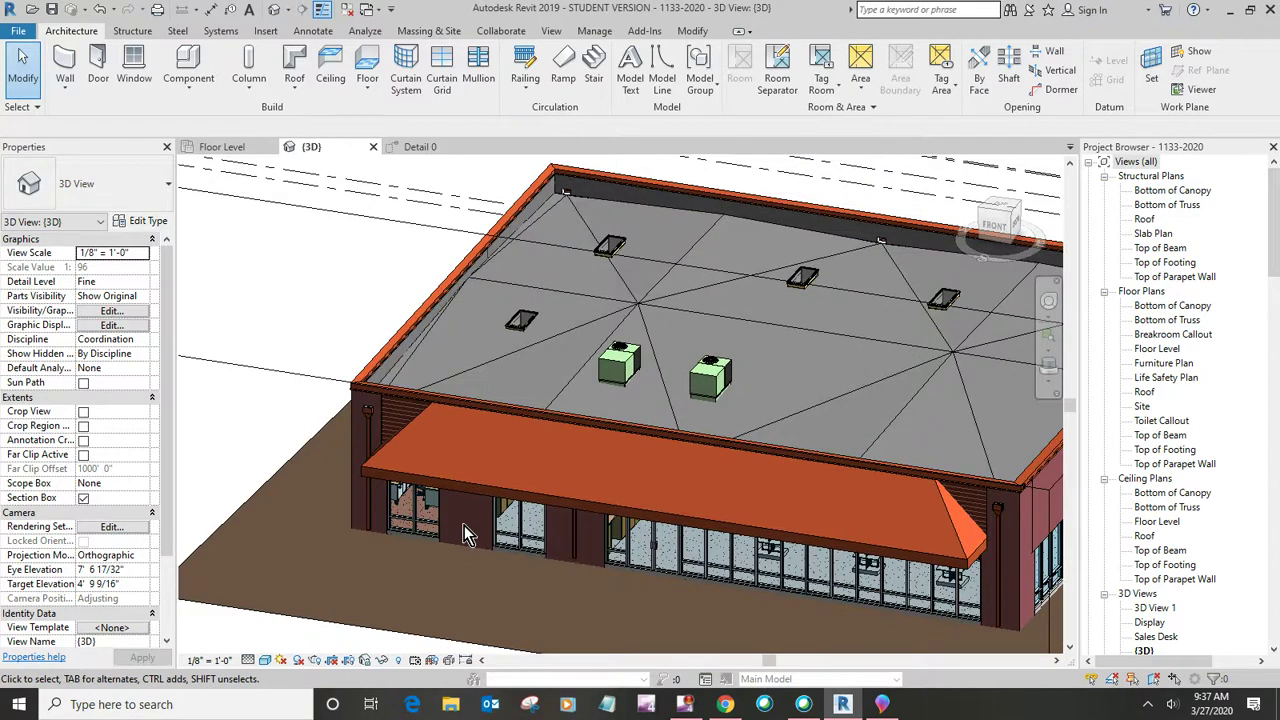
scroll(464, 525, "down", 1)
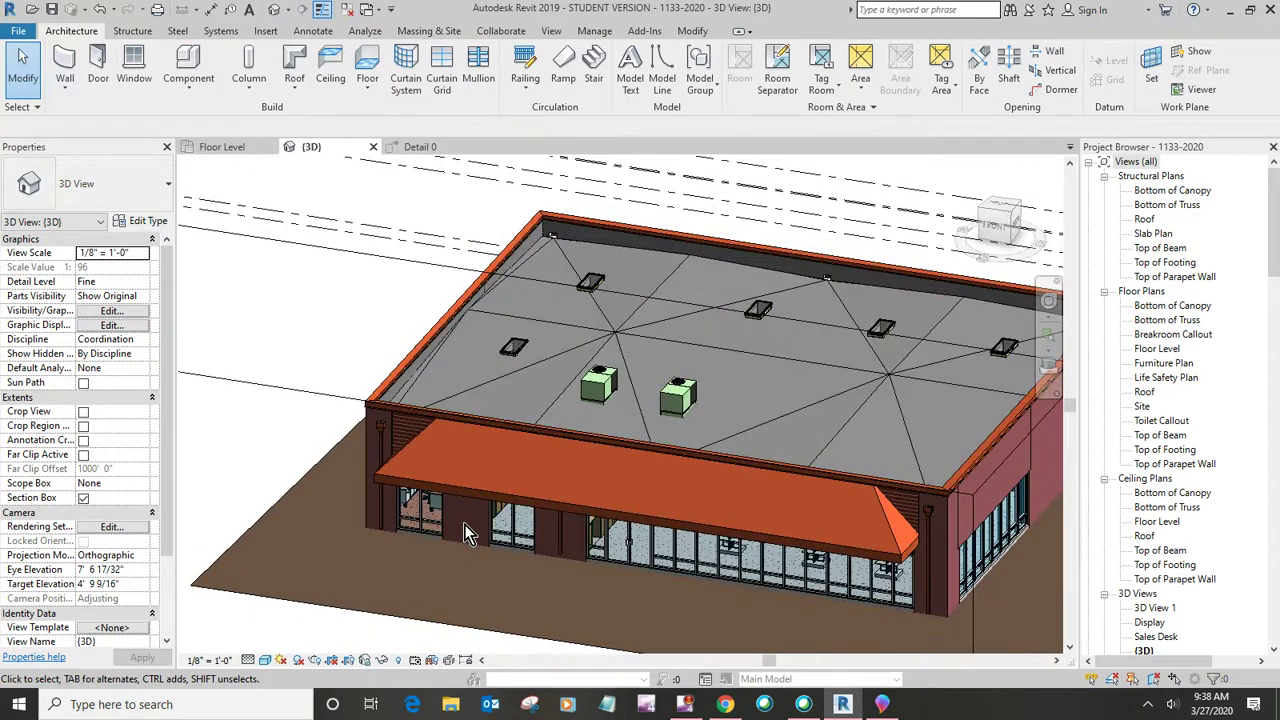
scroll(464, 446, "up", 3)
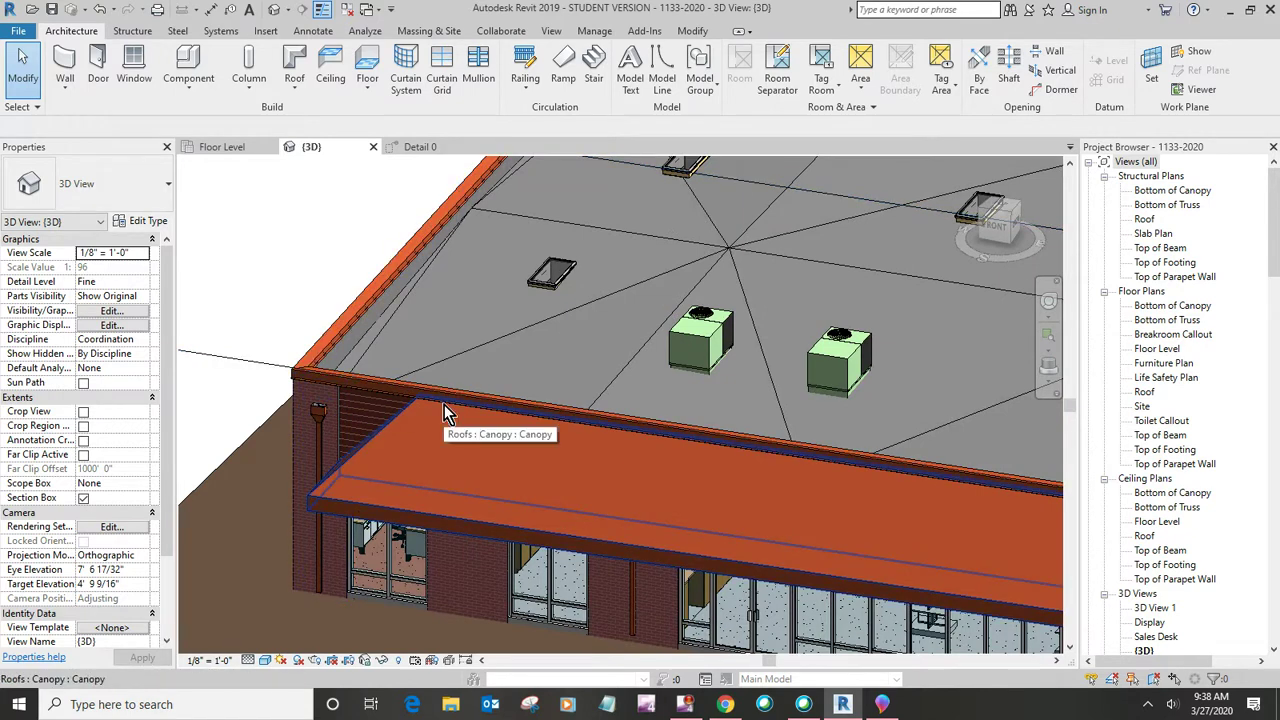
scroll(445, 440, "down", 5)
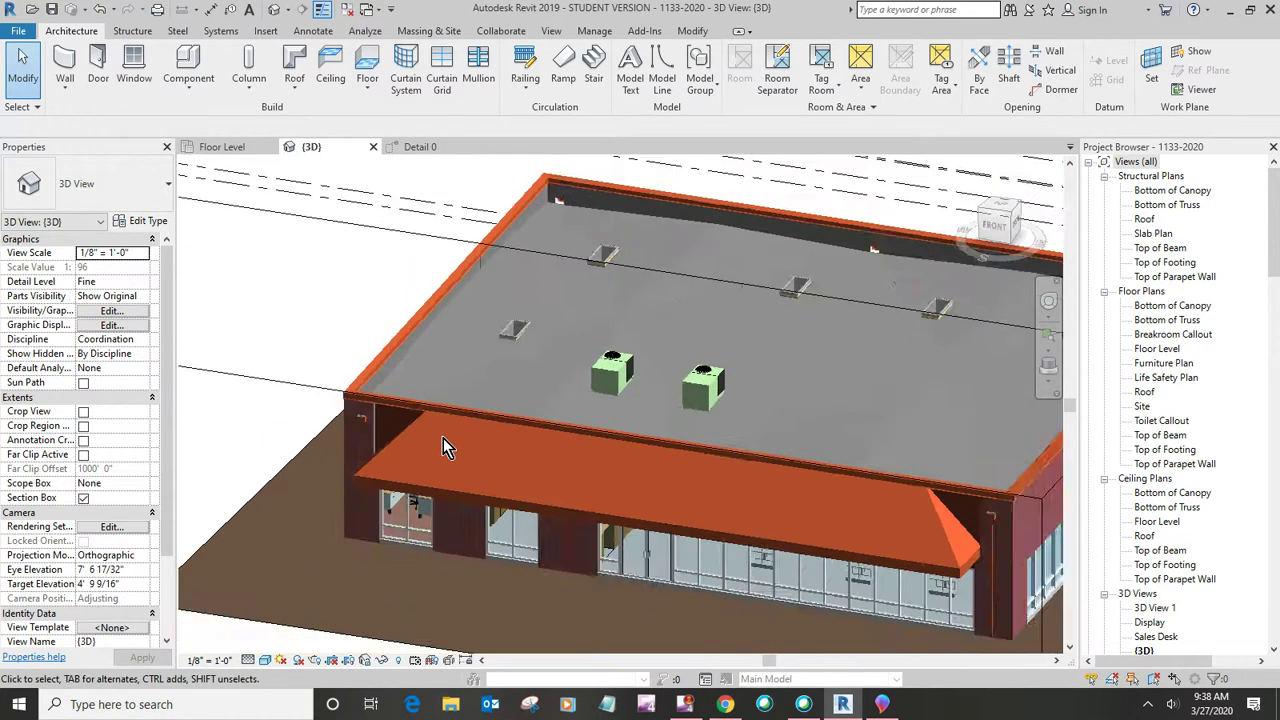
middle_click_drag(443, 438, 448, 384)
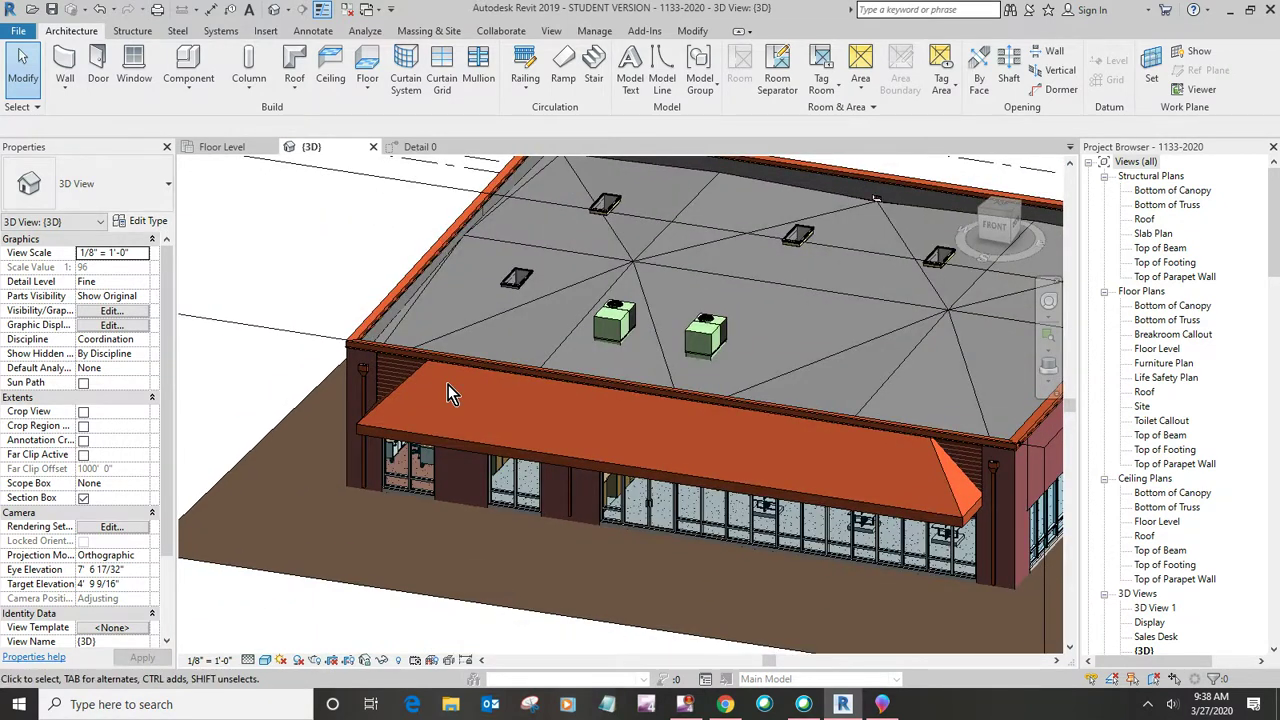